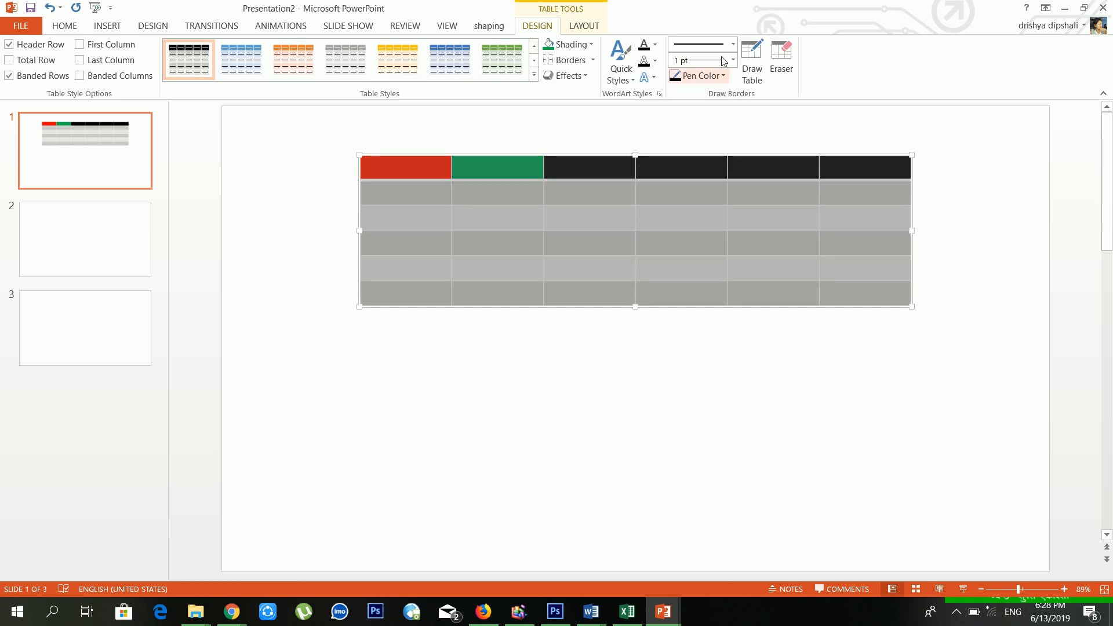
- Apply All Borders to the table, then select every cell
click(593, 61)
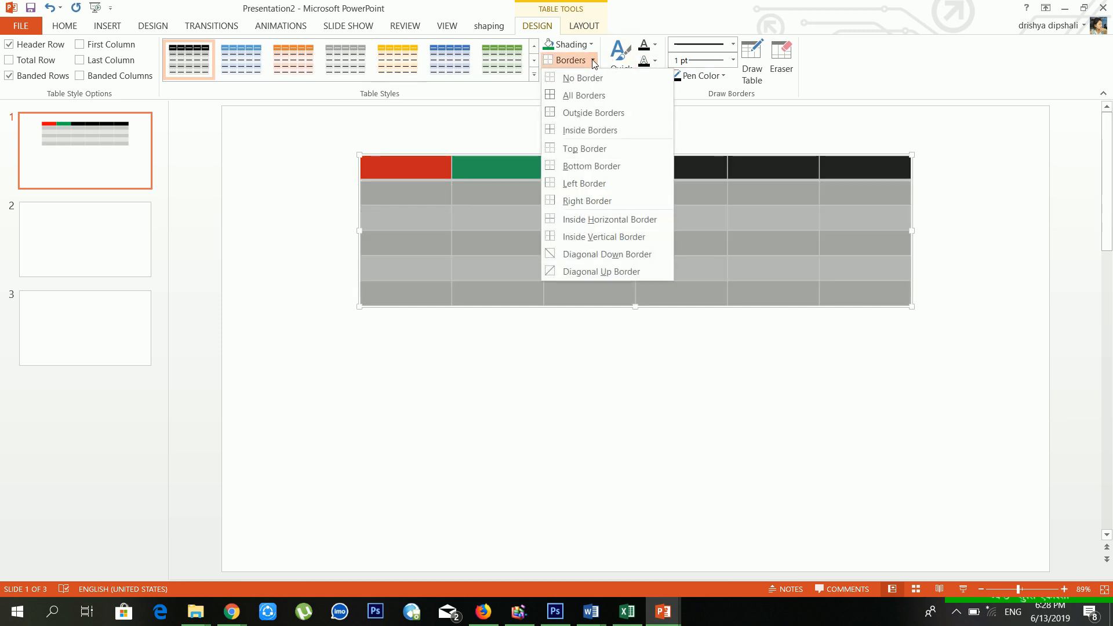
click(579, 95)
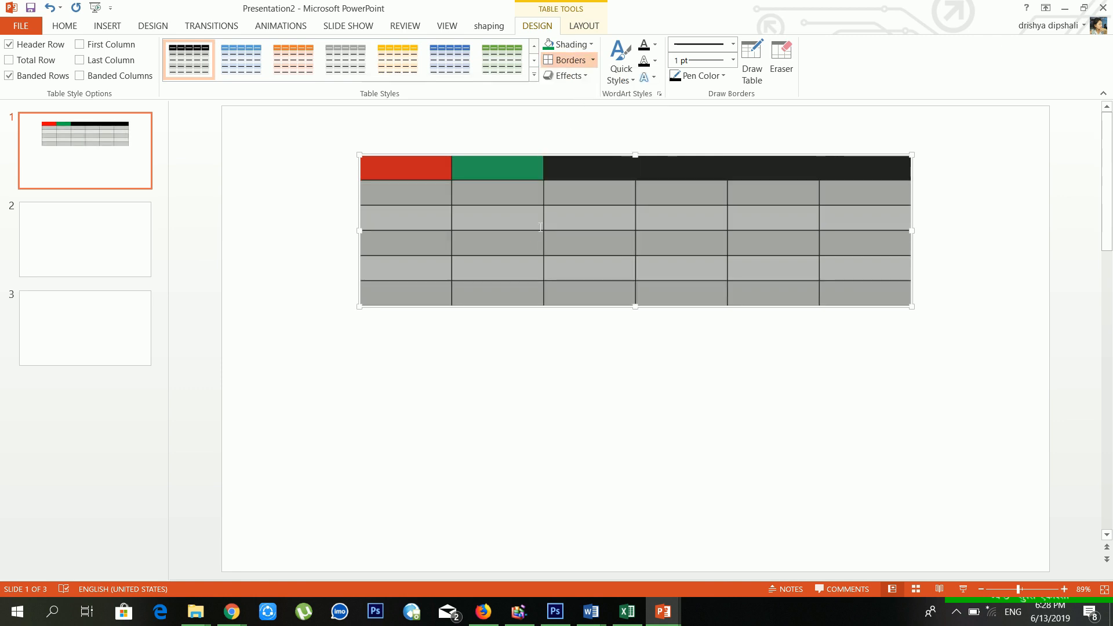
click(541, 227)
drag(431, 174, 899, 298)
- Remove all borders and give the table only an outside border
click(587, 61)
click(593, 63)
click(592, 61)
click(592, 60)
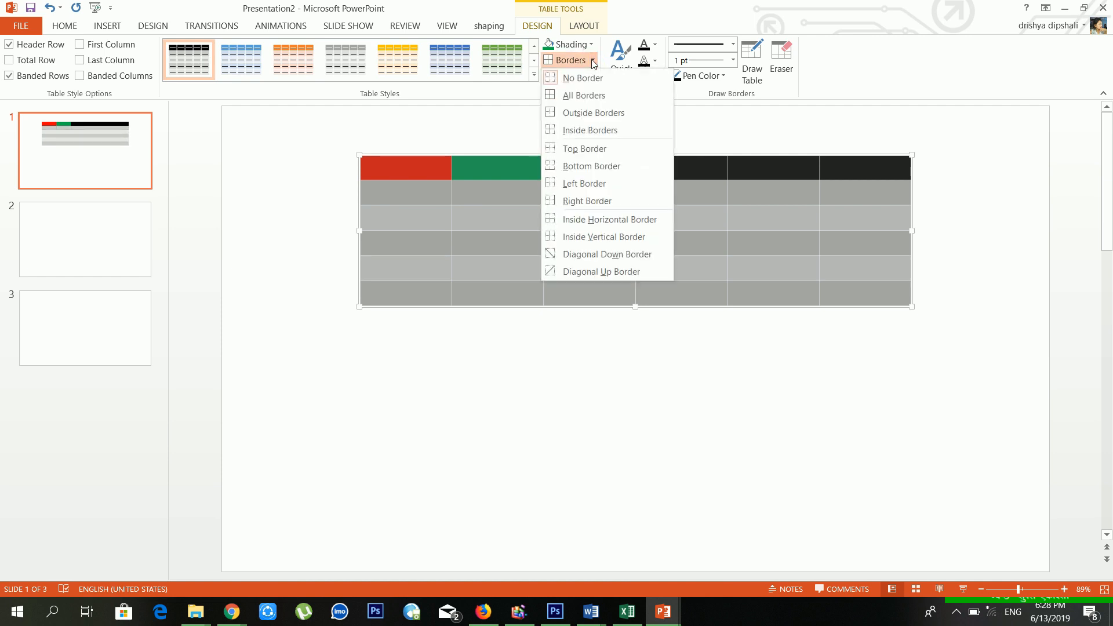
click(601, 120)
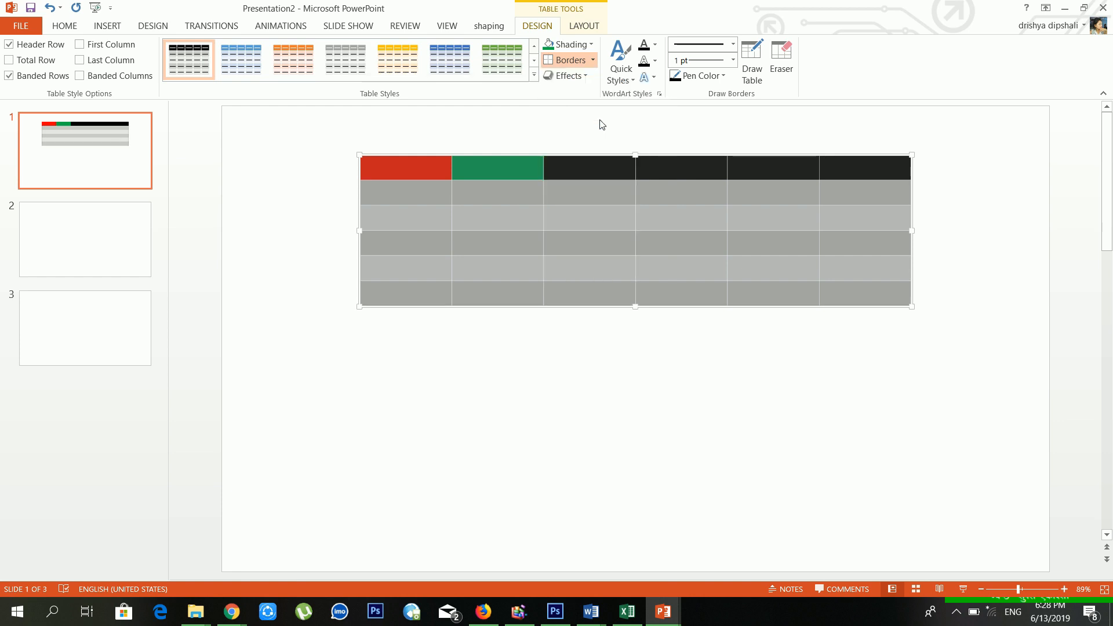
- Reselect the whole table and review the border options without changing them
click(578, 172)
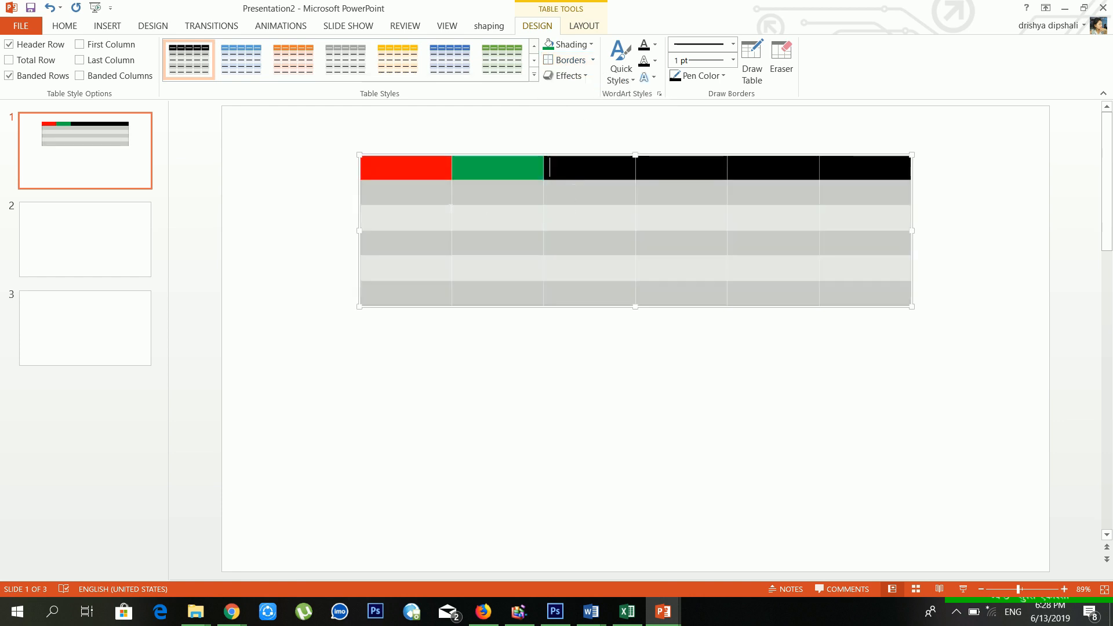
drag(402, 174, 877, 304)
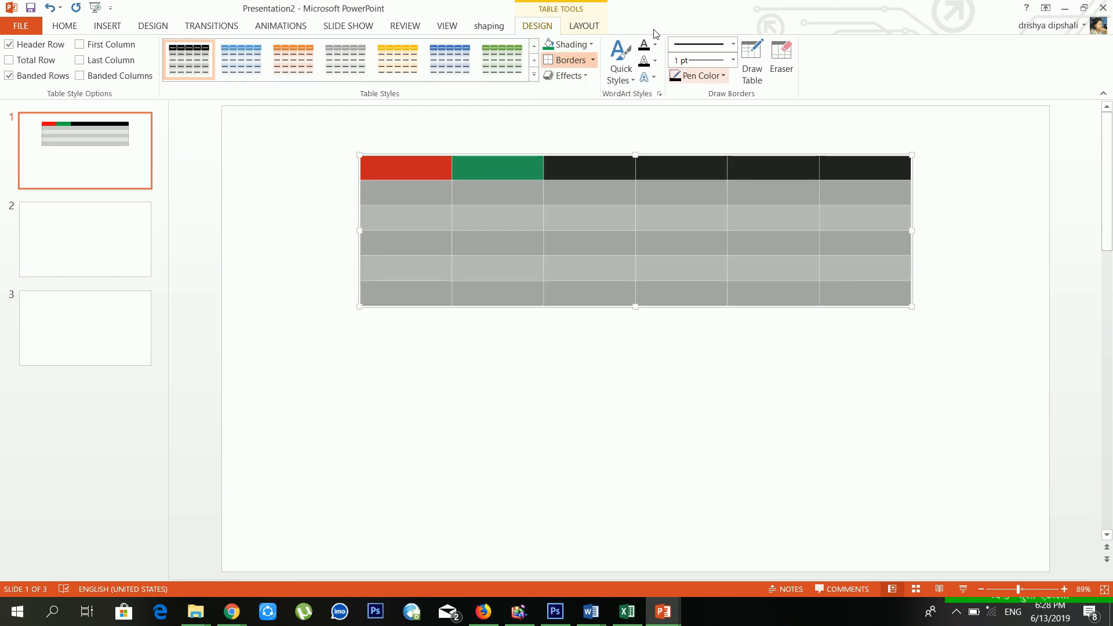
click(593, 61)
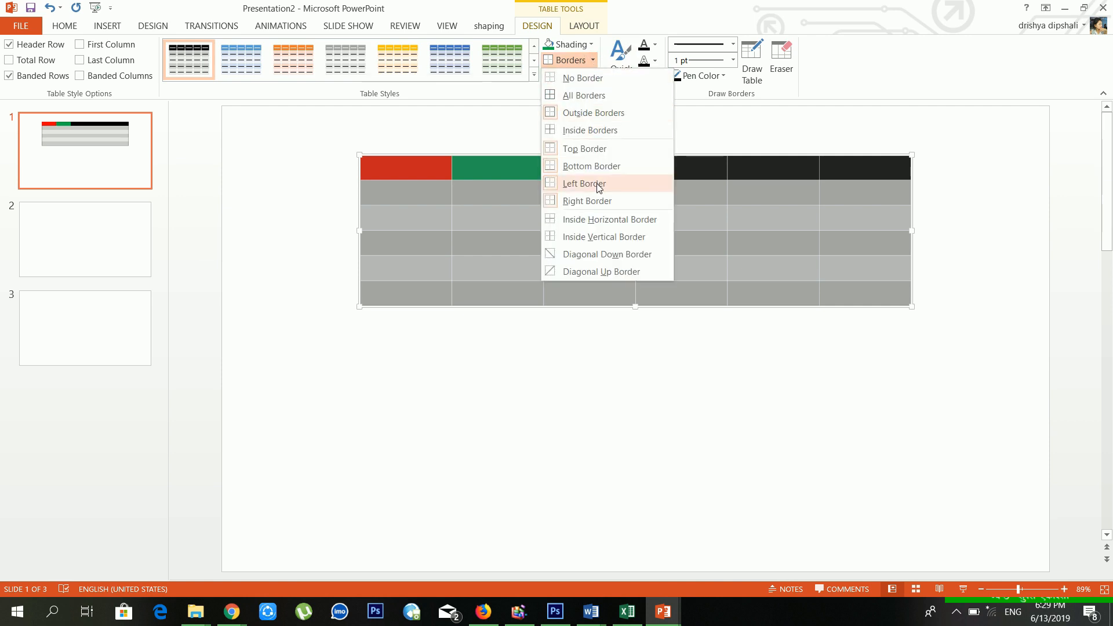
click(467, 219)
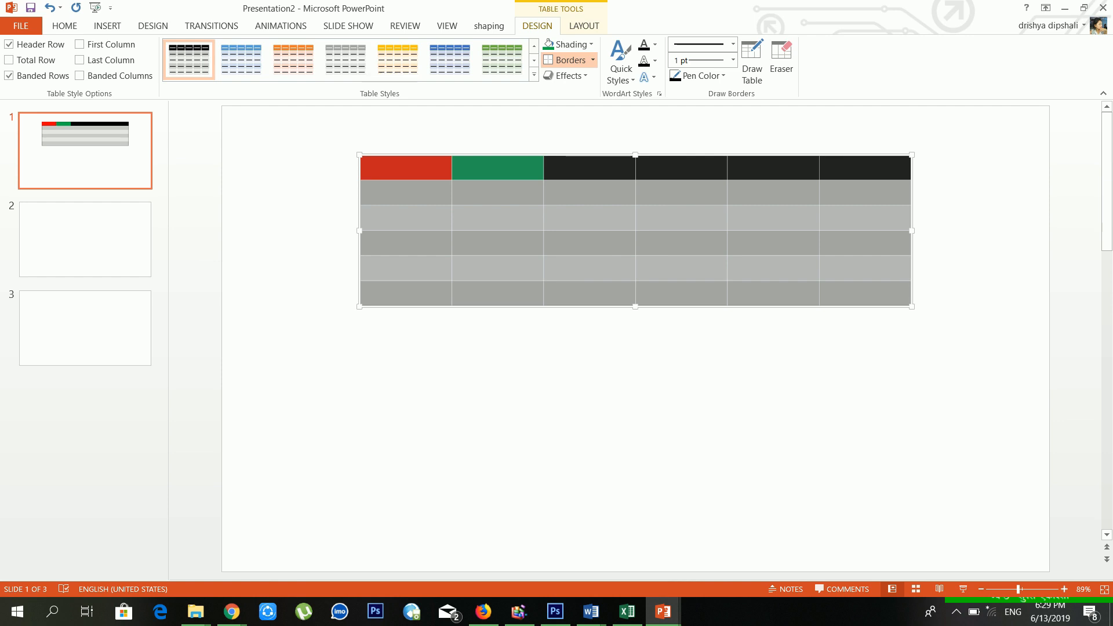
- Apply a raised Cell Bevel effect to the second cell of row 2
click(584, 79)
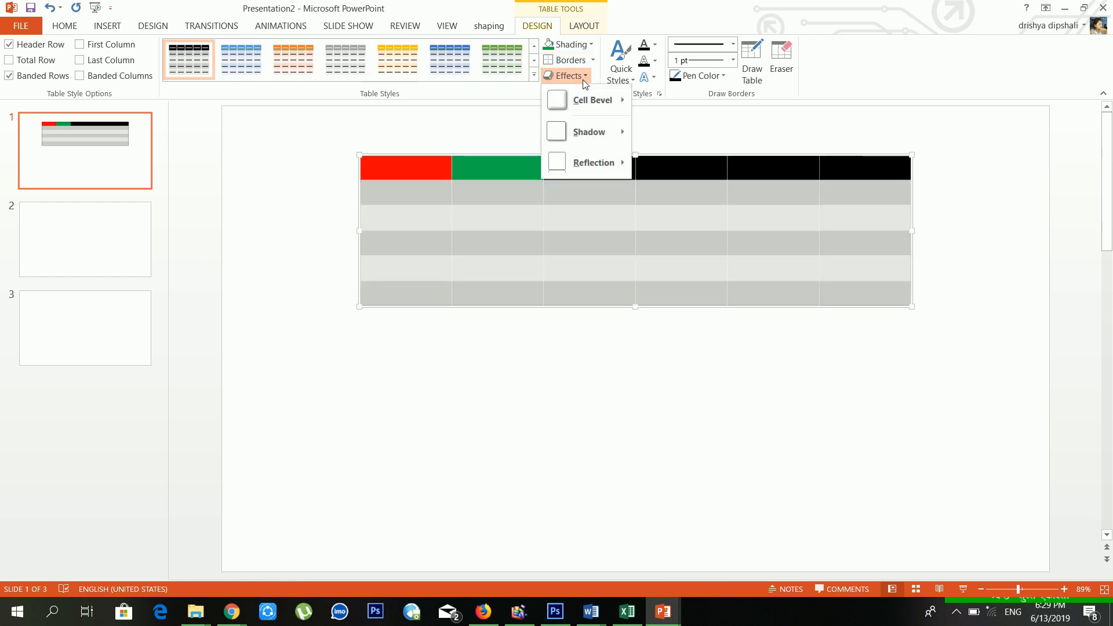
mouse_move(593, 103)
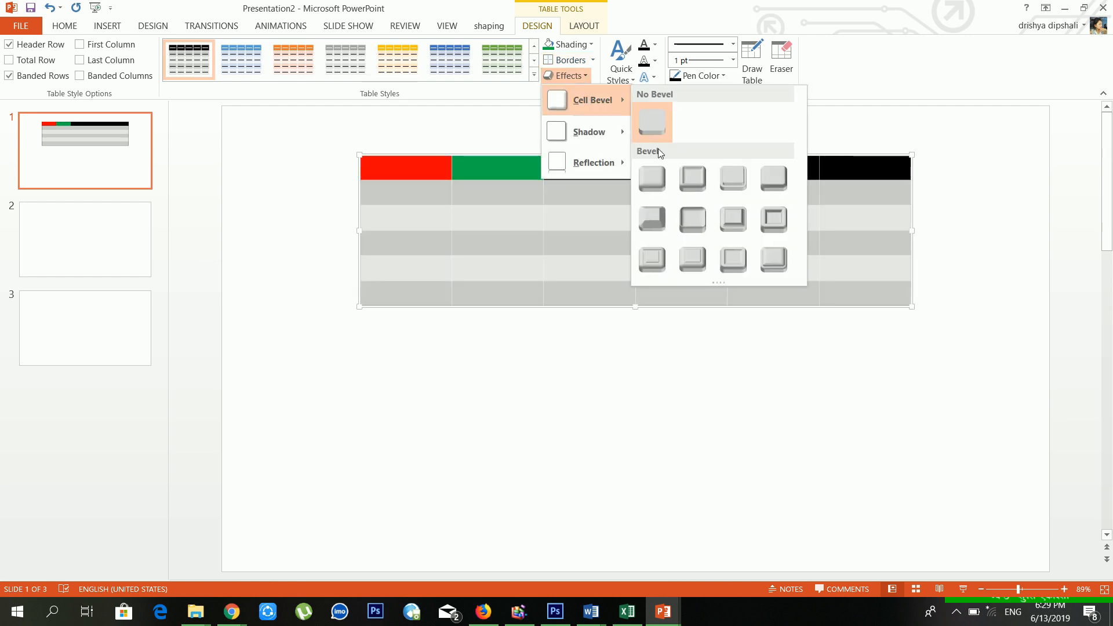
click(702, 181)
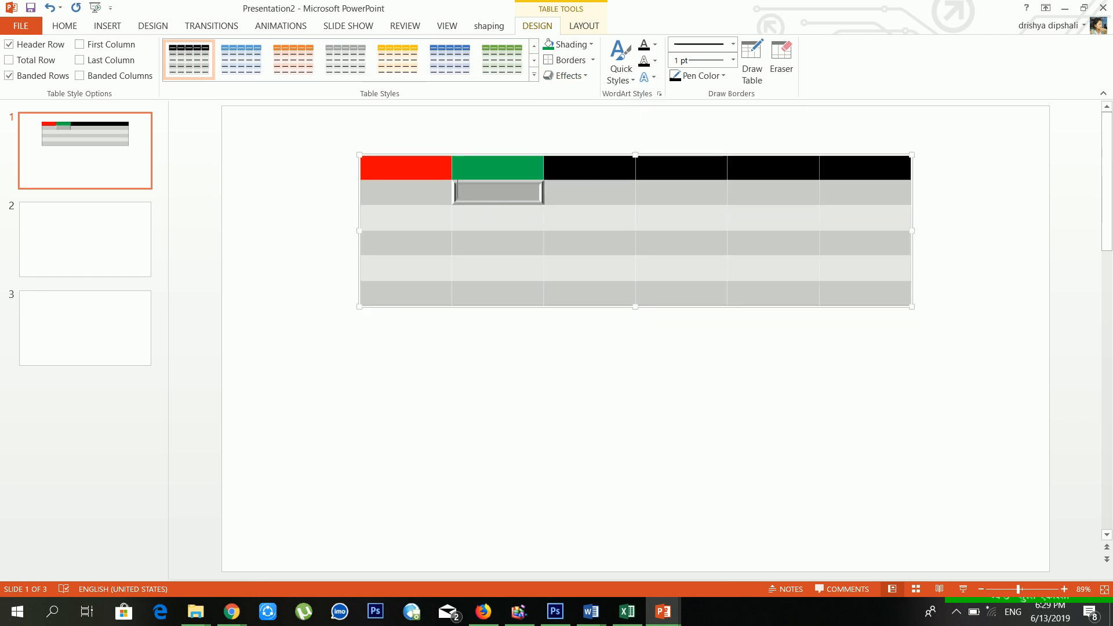
- Preview Shadow, Reflection and WordArt Quick Styles without applying any
click(585, 81)
mouse_move(587, 102)
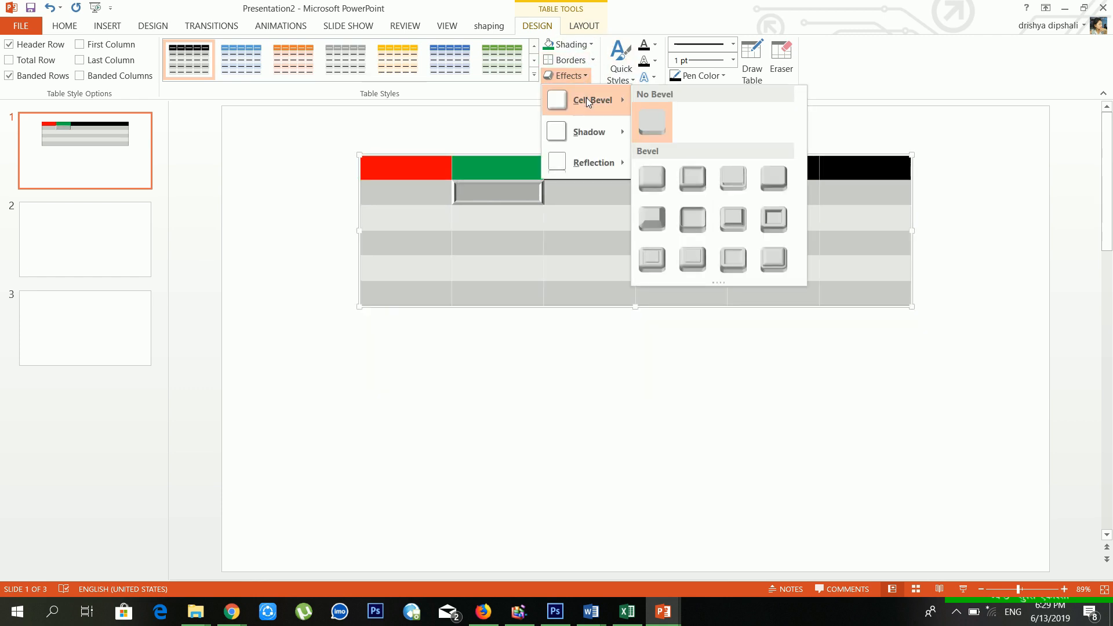
mouse_move(587, 134)
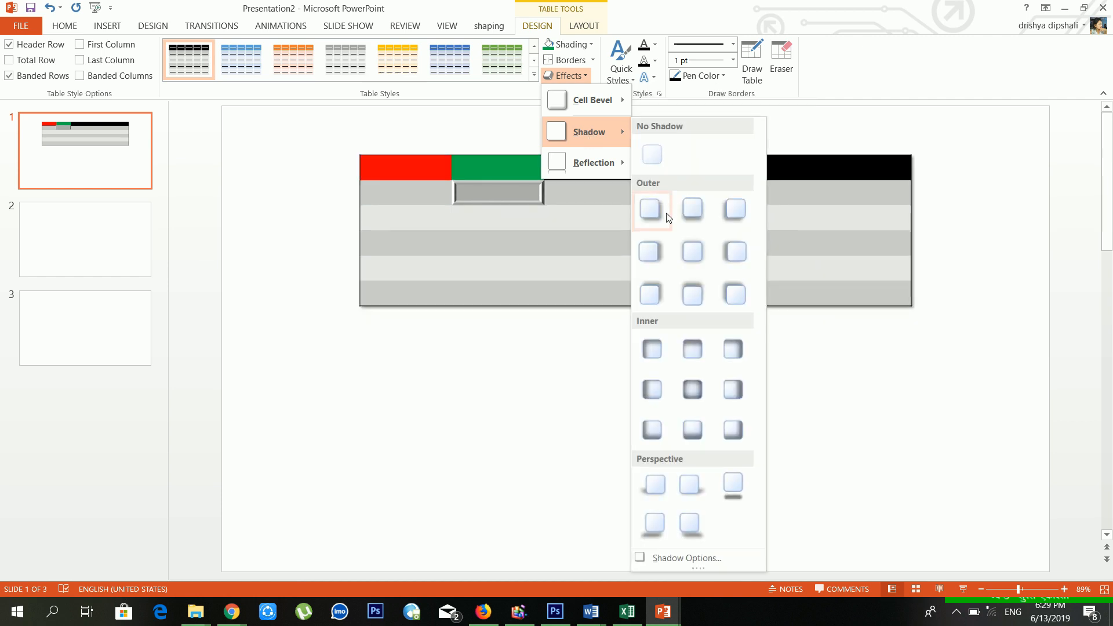
mouse_move(590, 172)
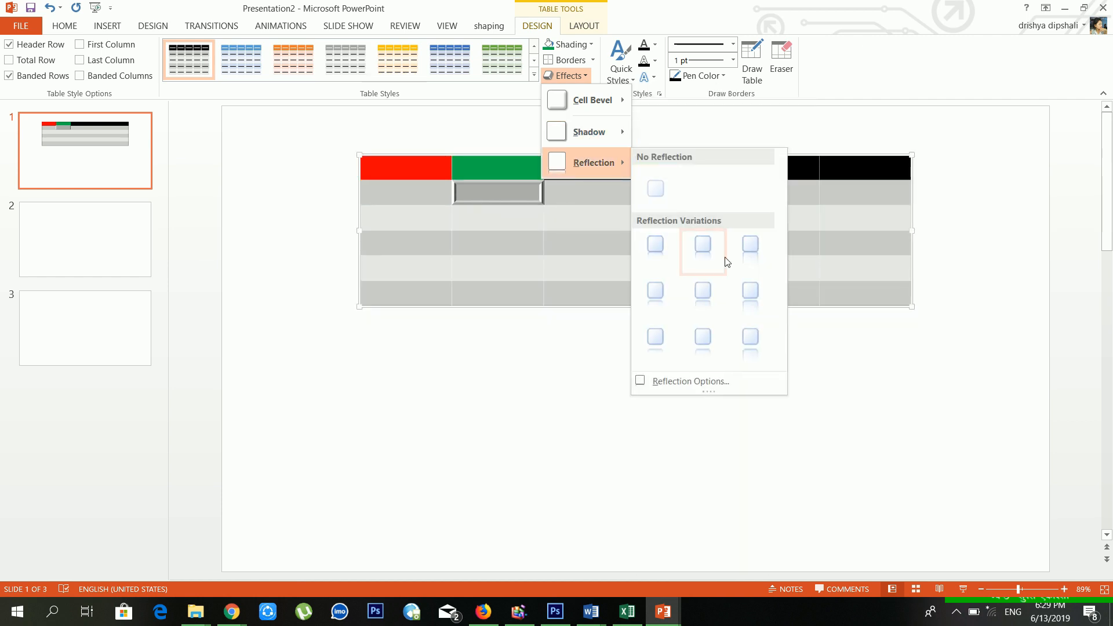
click(495, 258)
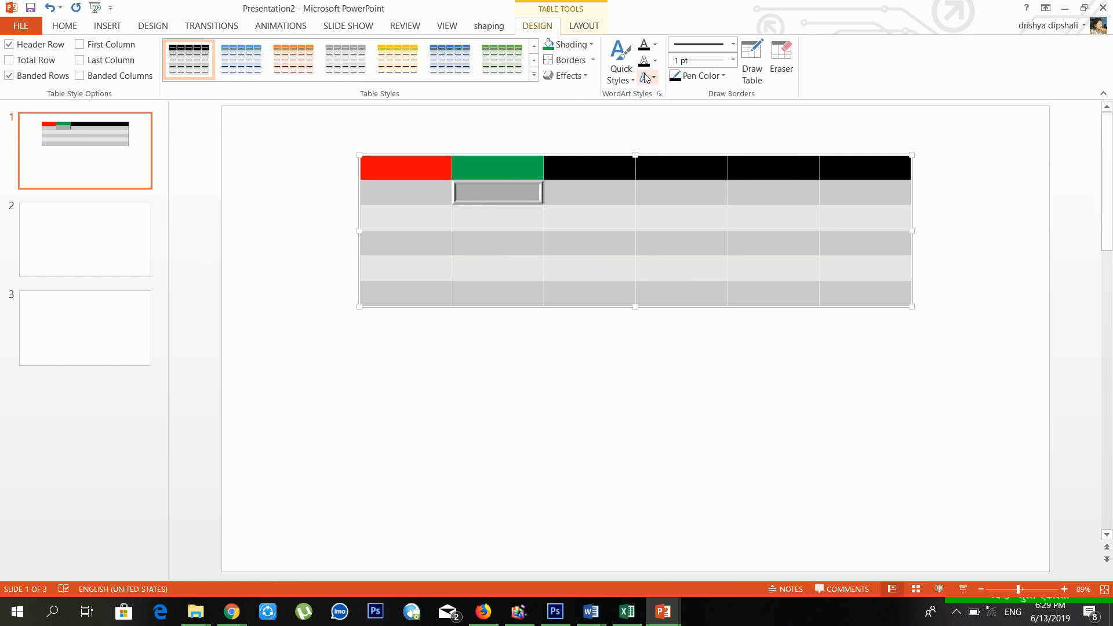
click(619, 64)
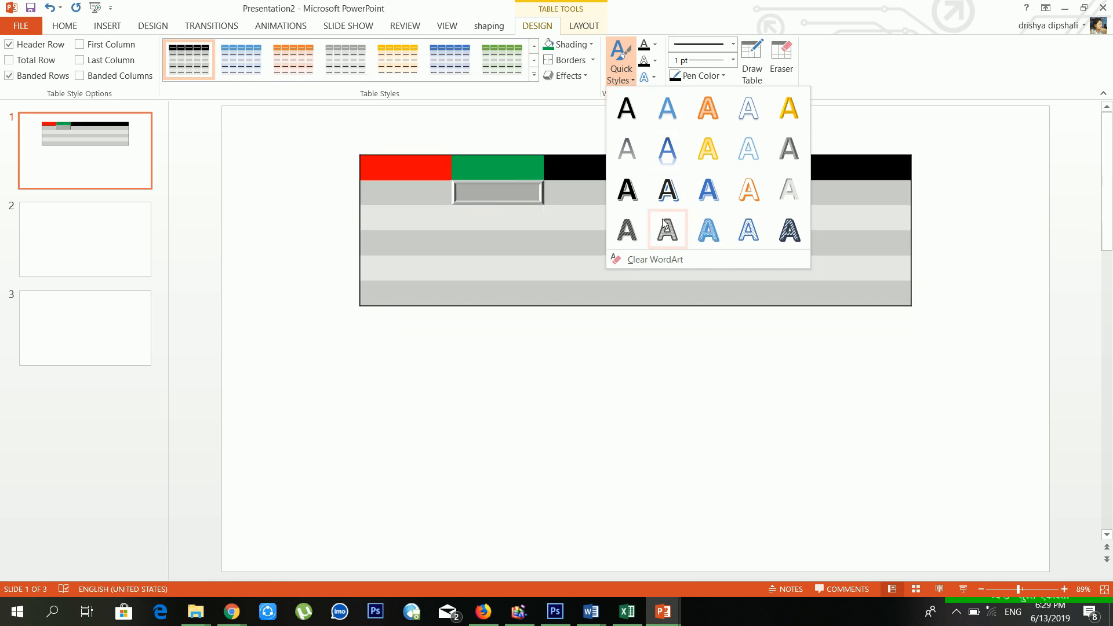
click(609, 169)
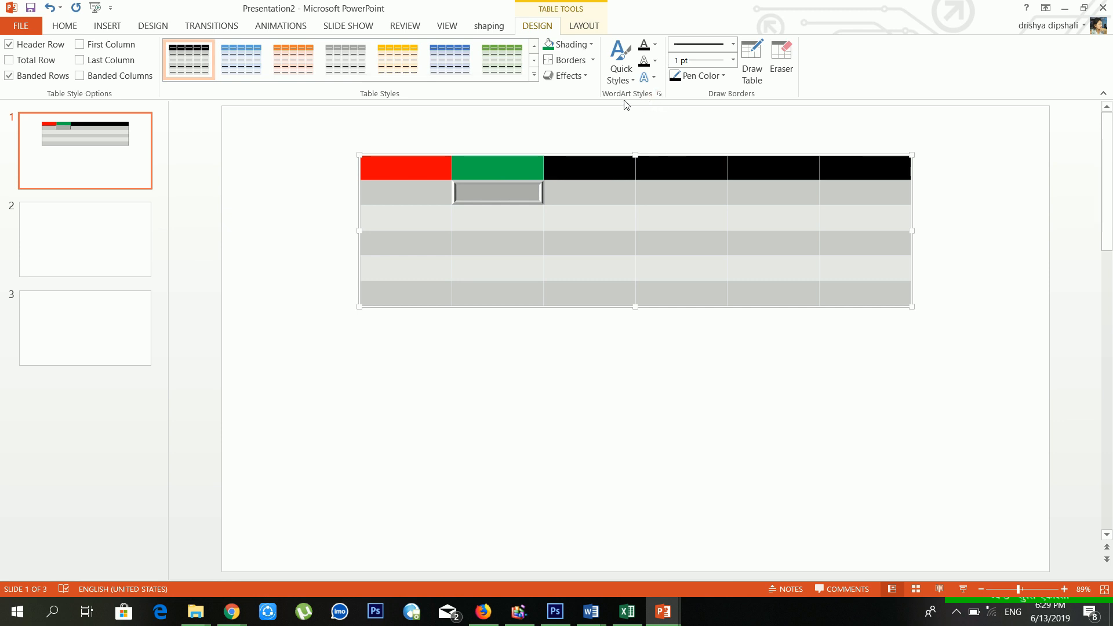
- Draw a 6 pt light-orange dash-dot border between columns three and four
click(734, 44)
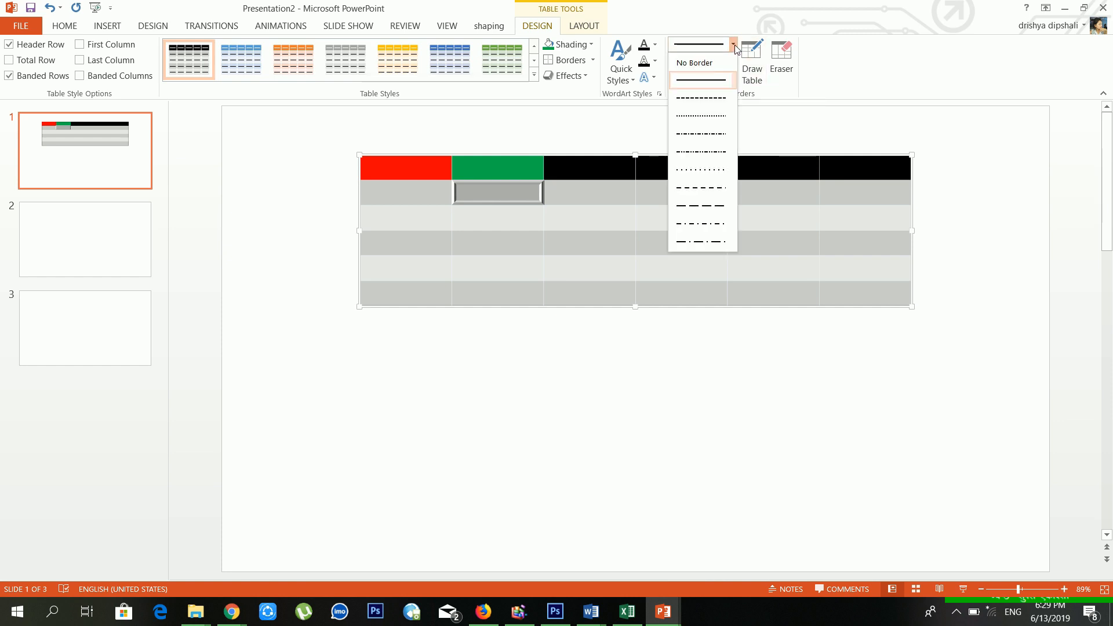
click(721, 142)
click(733, 58)
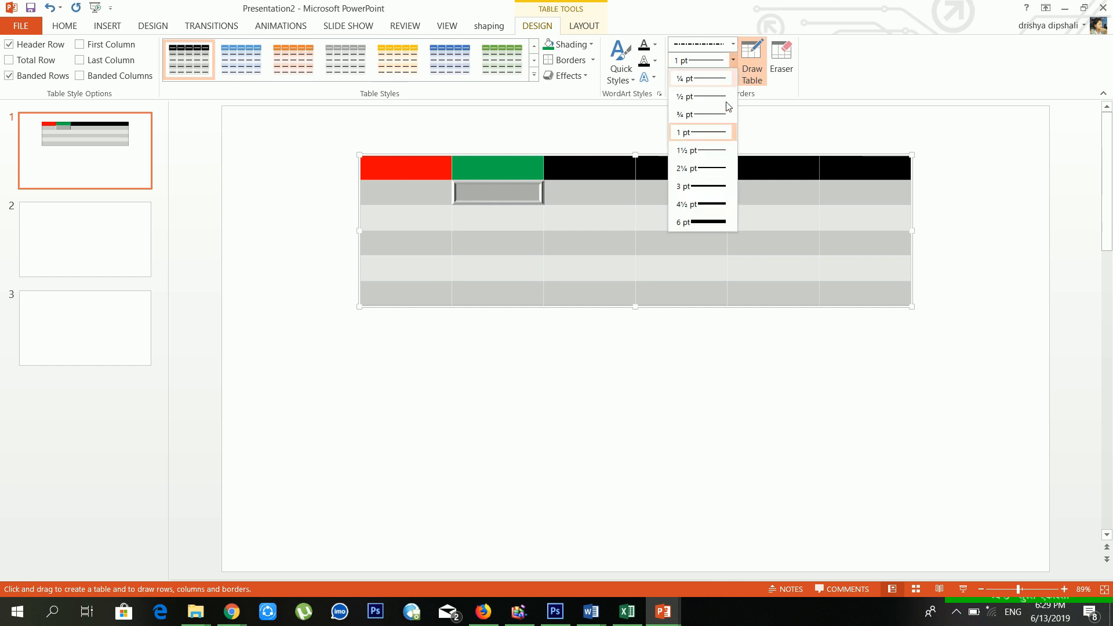
click(716, 223)
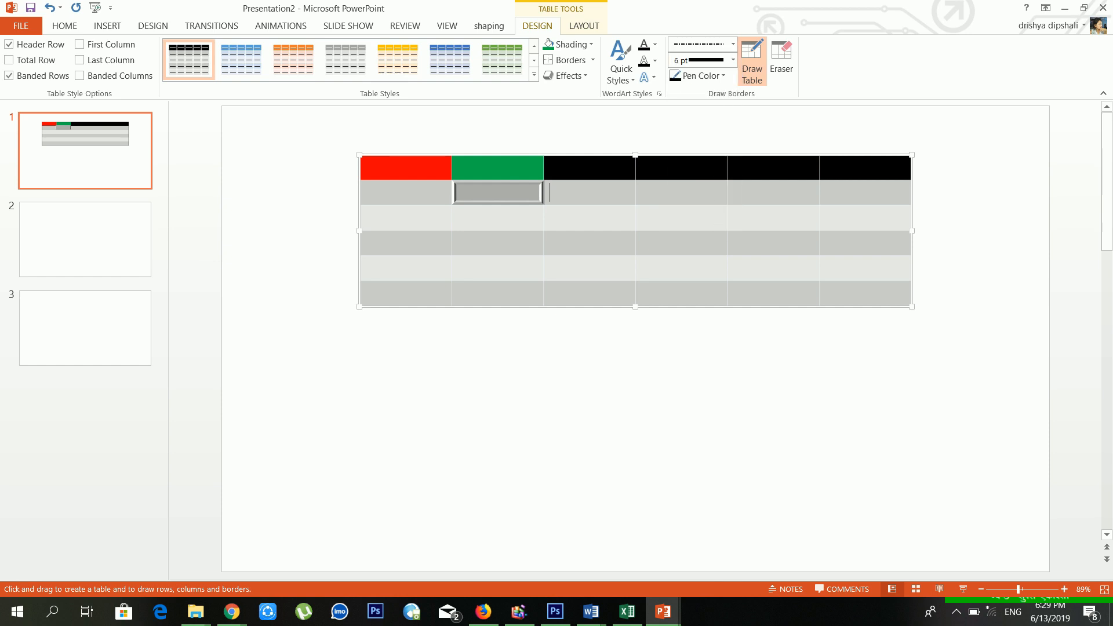
click(727, 78)
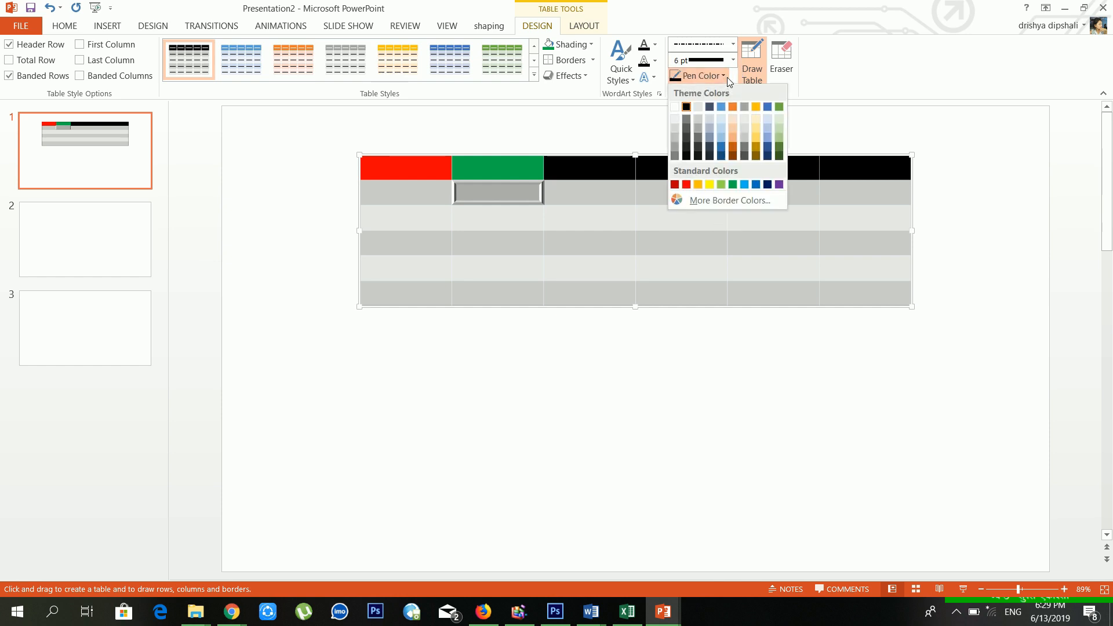
click(733, 129)
drag(636, 157, 641, 305)
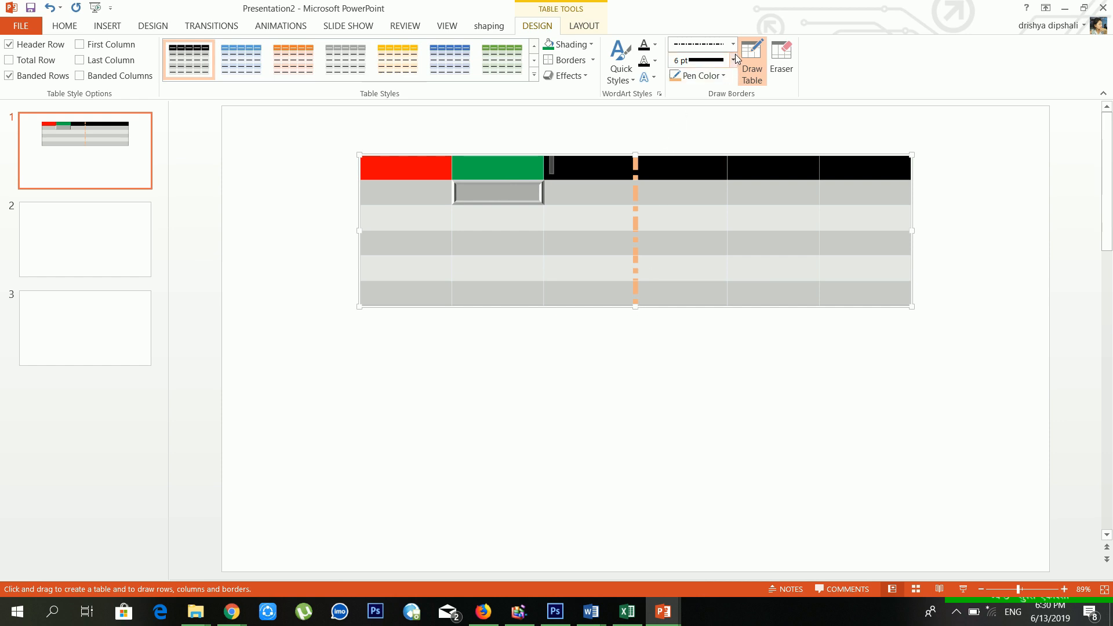
- Draw a red dashed border between columns four and five, then stop drawing
click(727, 79)
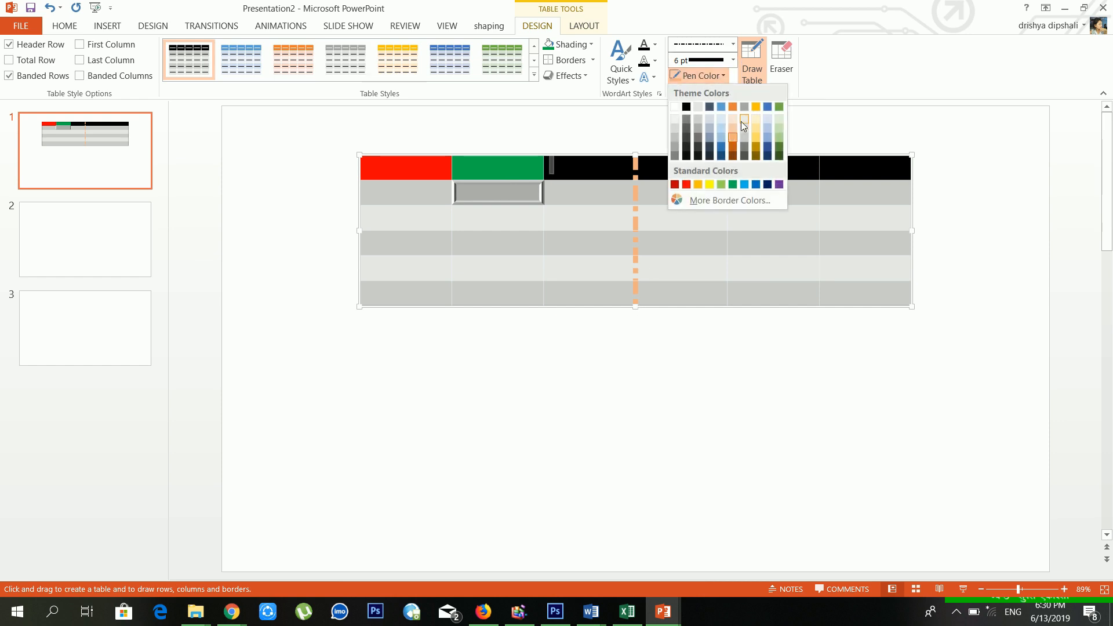
click(691, 196)
drag(734, 172, 726, 319)
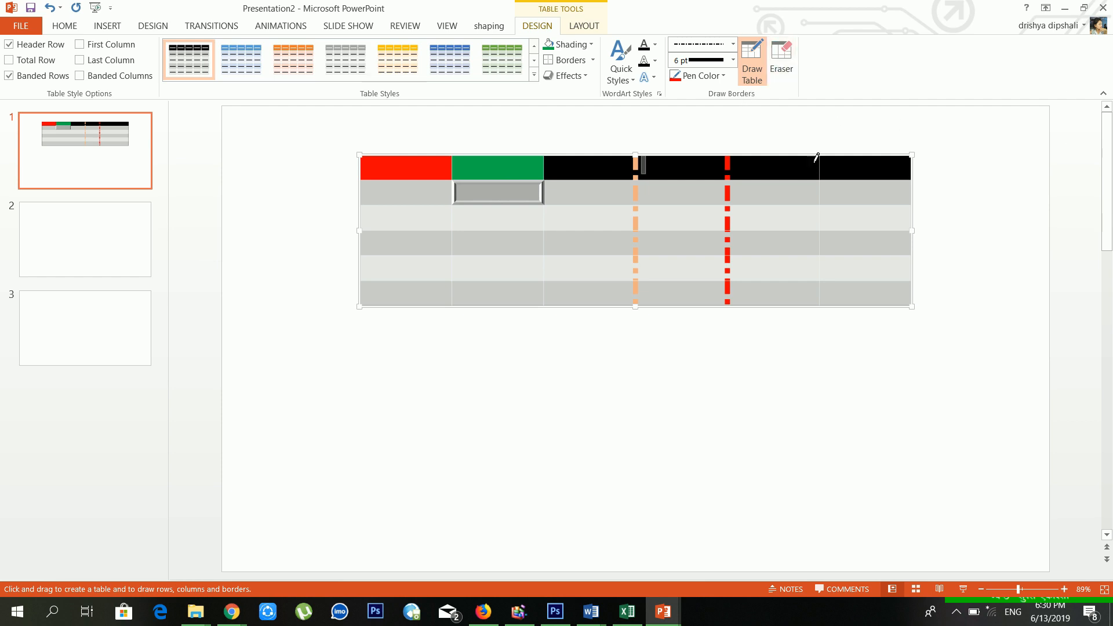
click(760, 66)
- Turn on the Eraser and try erasing a partition in the bottom-left cell
click(809, 175)
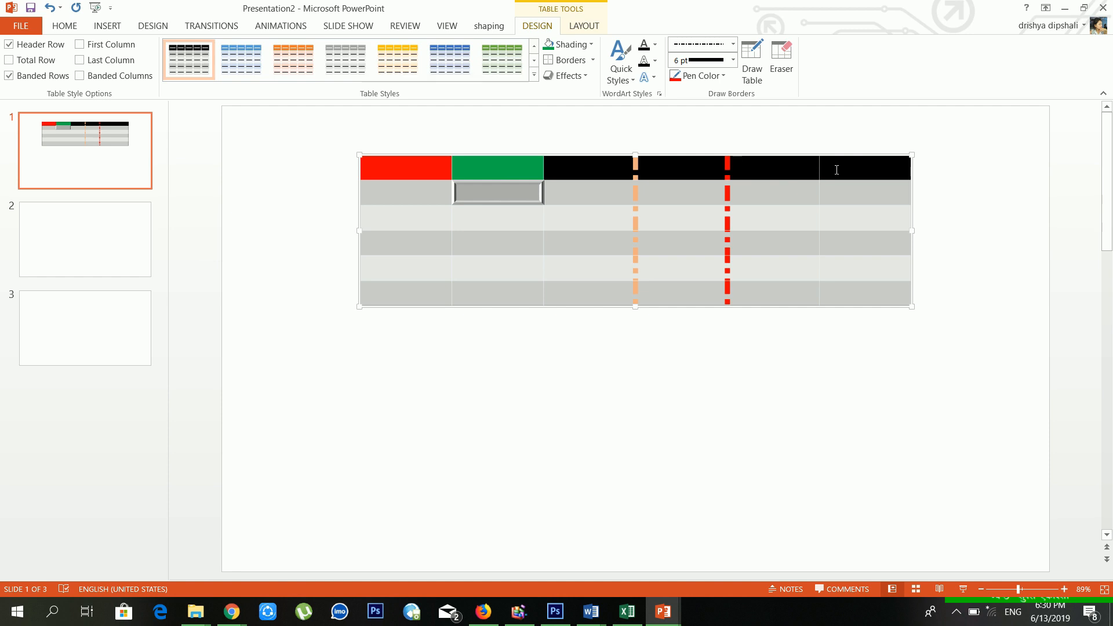
click(782, 61)
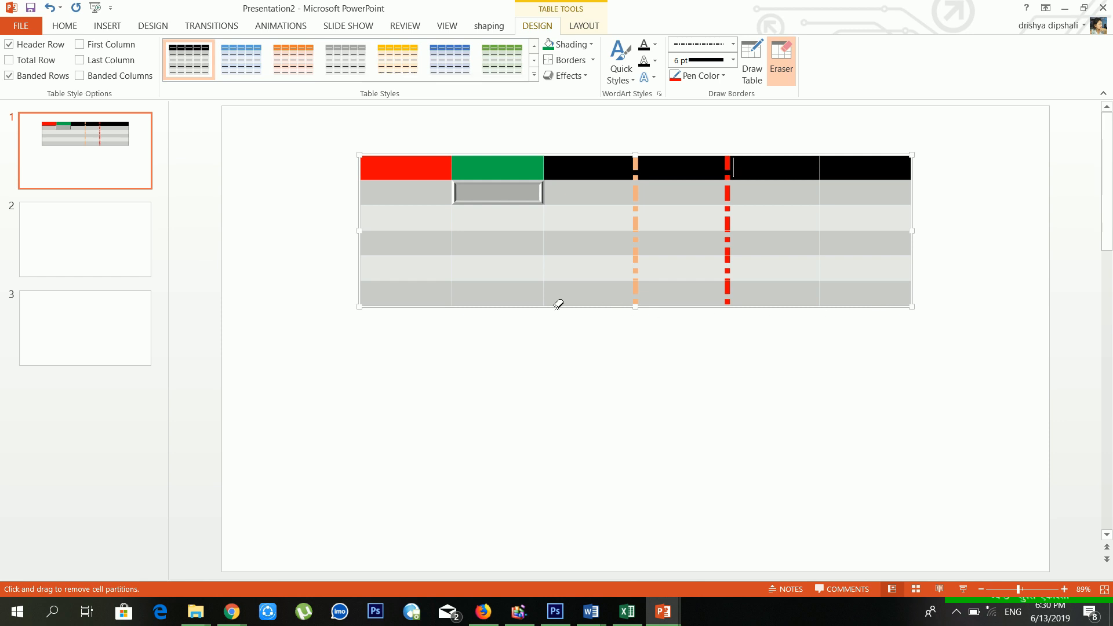
click(368, 297)
- Cut the old table off the slide
click(378, 209)
click(261, 151)
click(137, 149)
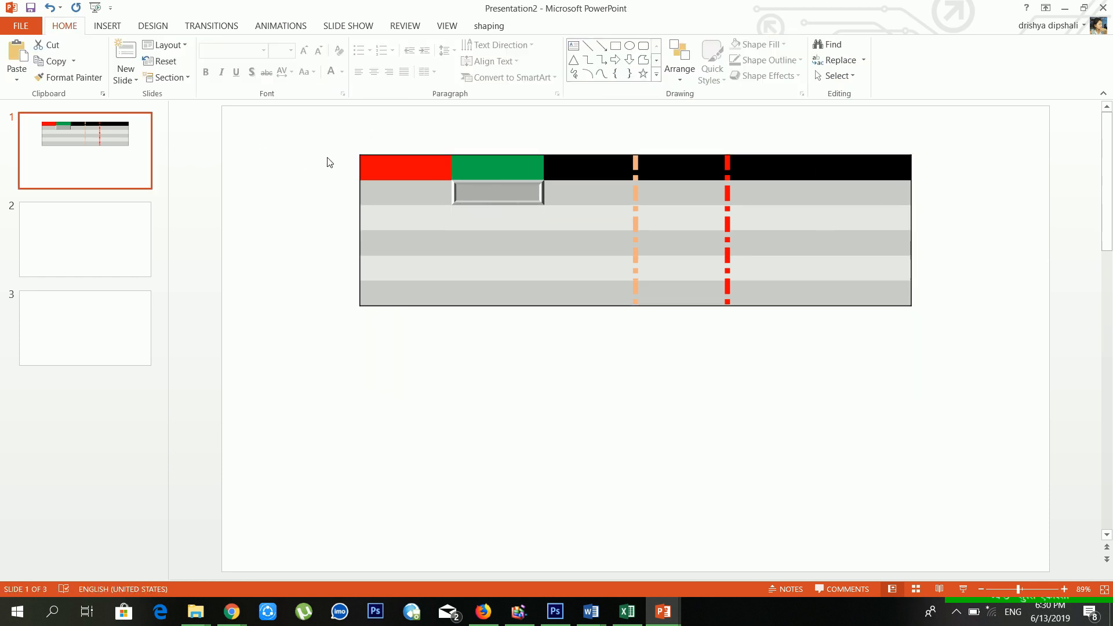
click(498, 217)
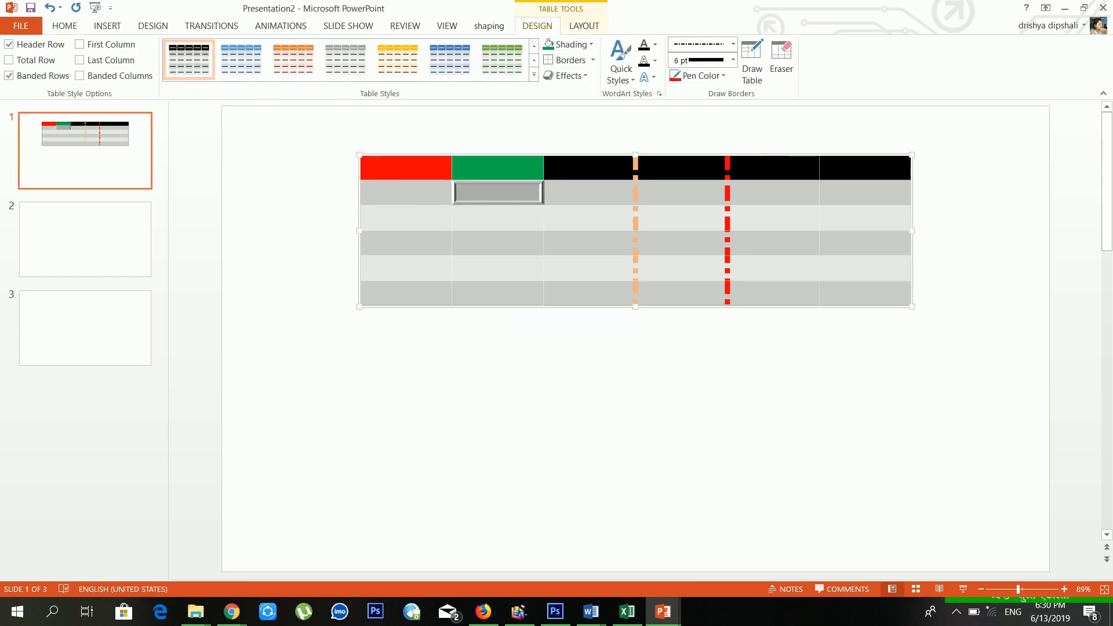
right_click(361, 155)
click(376, 169)
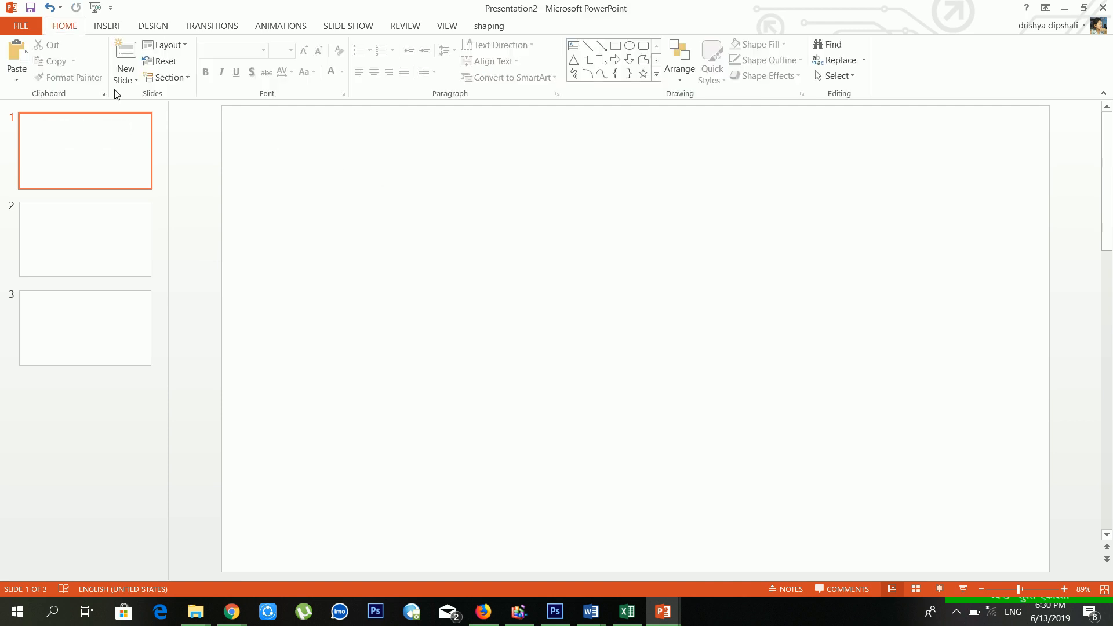
- Insert a new 5-column, 2-row table and extend it to eight rows with Tab
click(108, 26)
click(51, 67)
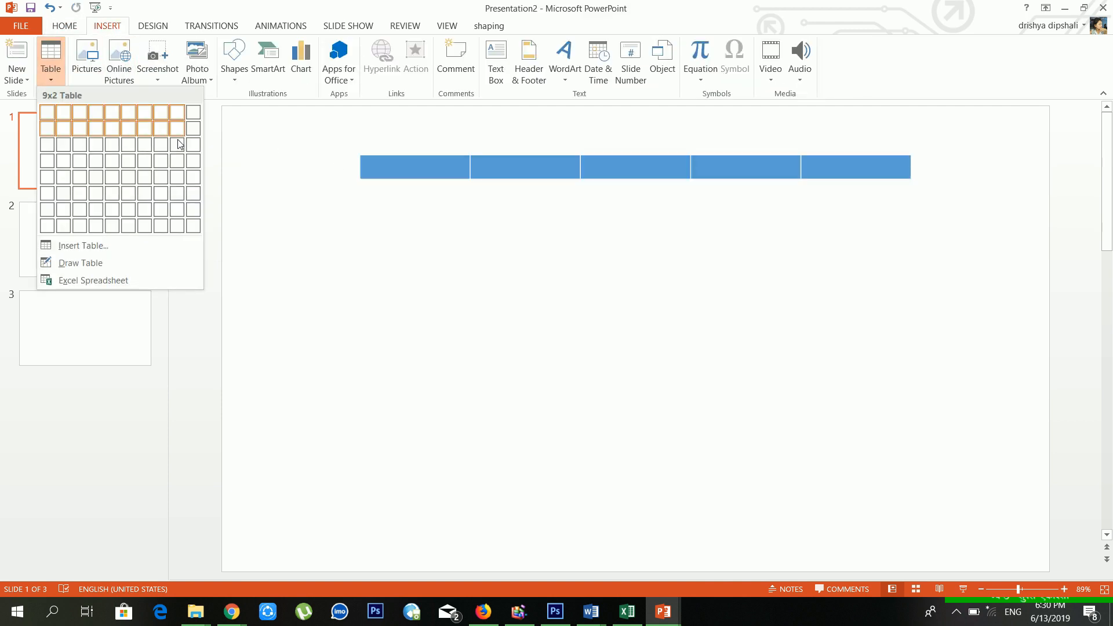
click(83, 245)
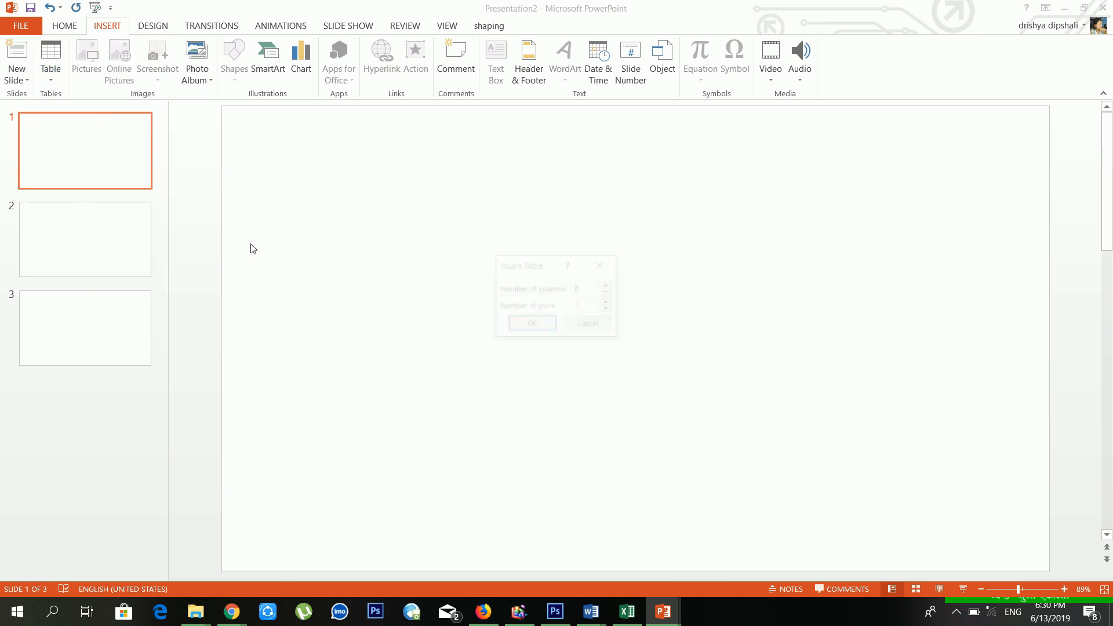
click(532, 324)
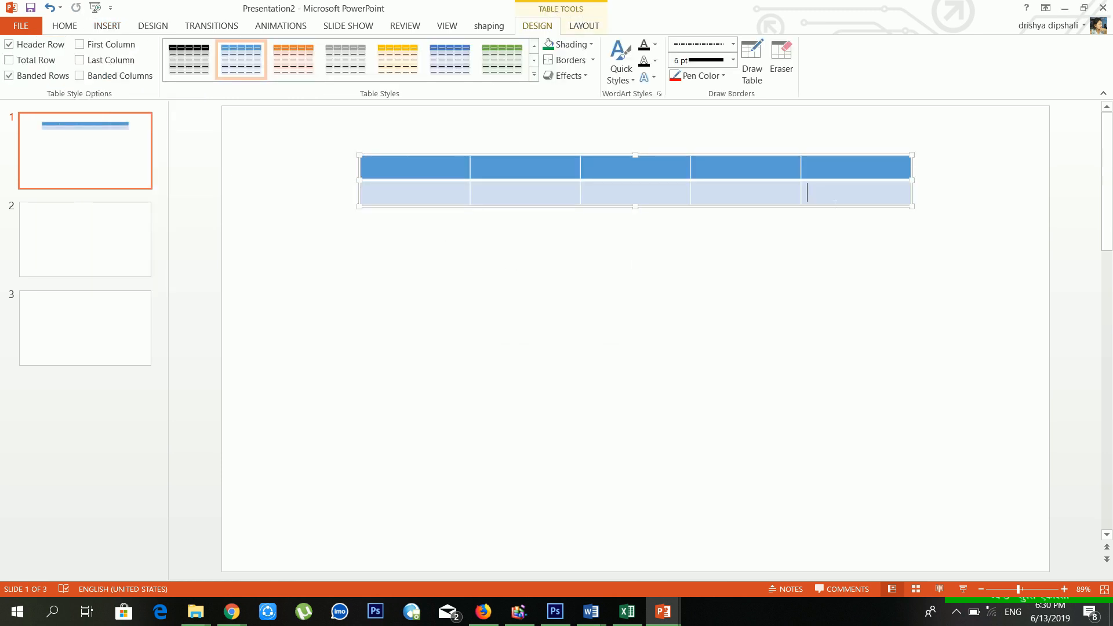
click(836, 202)
key(Tab)
key(Tab)
key(Tab)
key(Tab)
key(Tab)
key(Tab)
key(Tab)
key(Tab)
key(Tab)
key(Tab)
key(Tab)
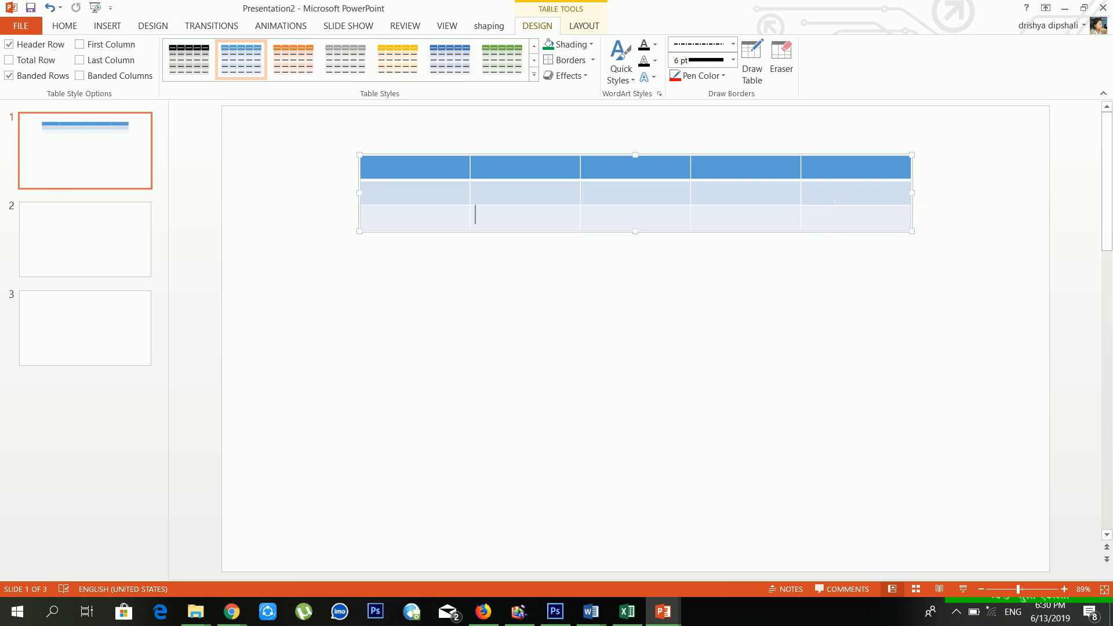
key(Tab)
key(Tab)
key(Tab)
key(Tab)
key(Tab)
key(Tab)
key(Tab)
key(Tab)
key(Tab)
key(Tab)
key(Tab)
key(Tab)
key(Tab)
key(Tab)
key(Tab)
key(Tab)
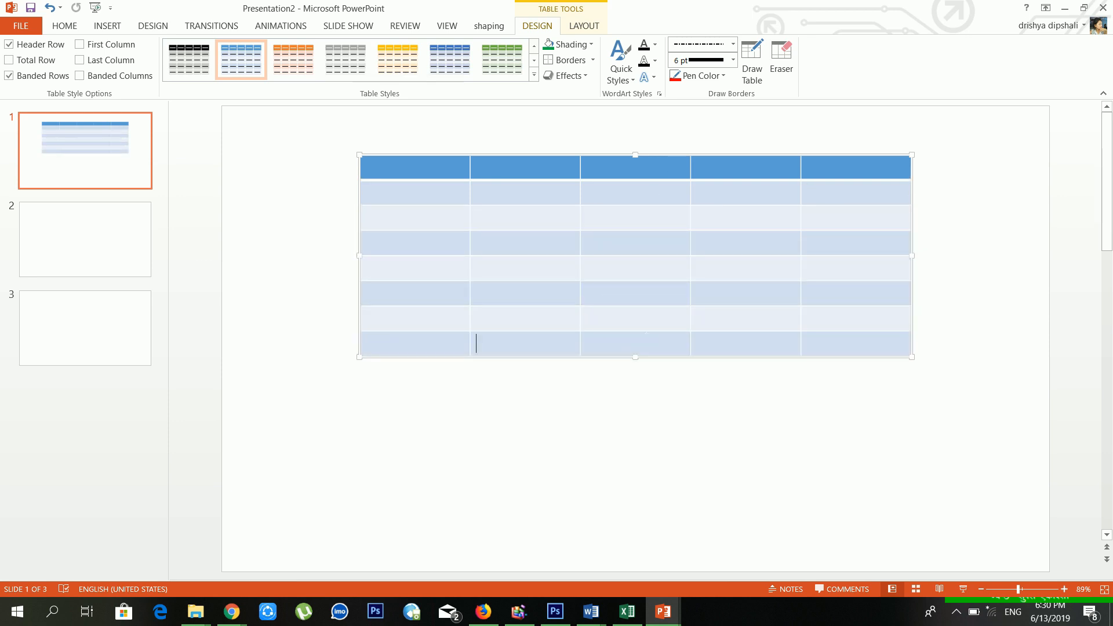
- Apply a grey Medium table style with black borders to all cells
drag(435, 172, 858, 342)
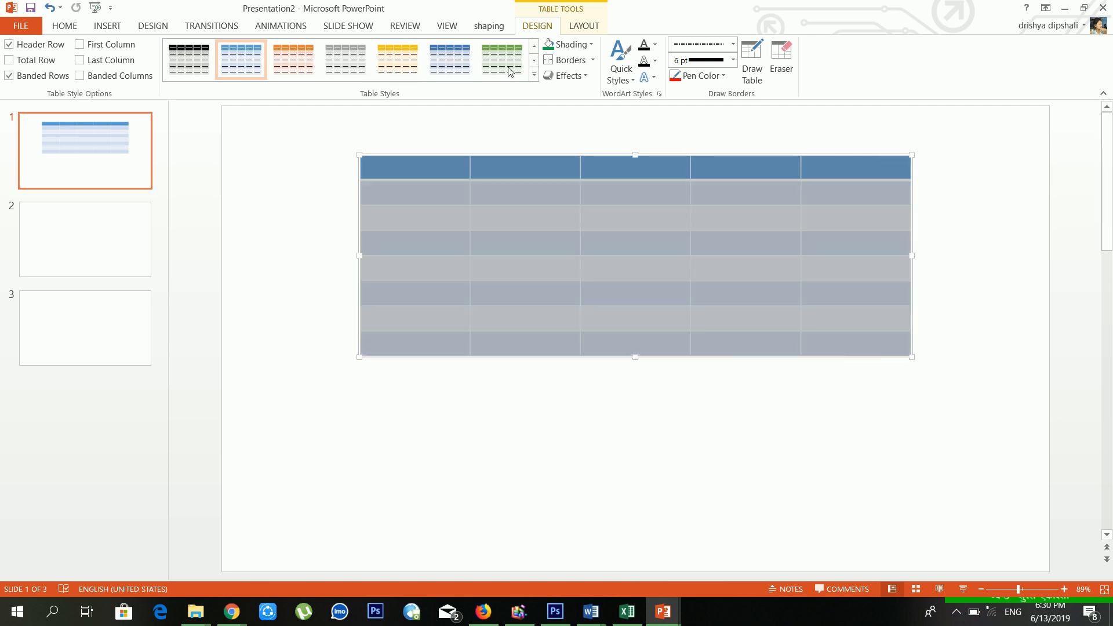
click(533, 75)
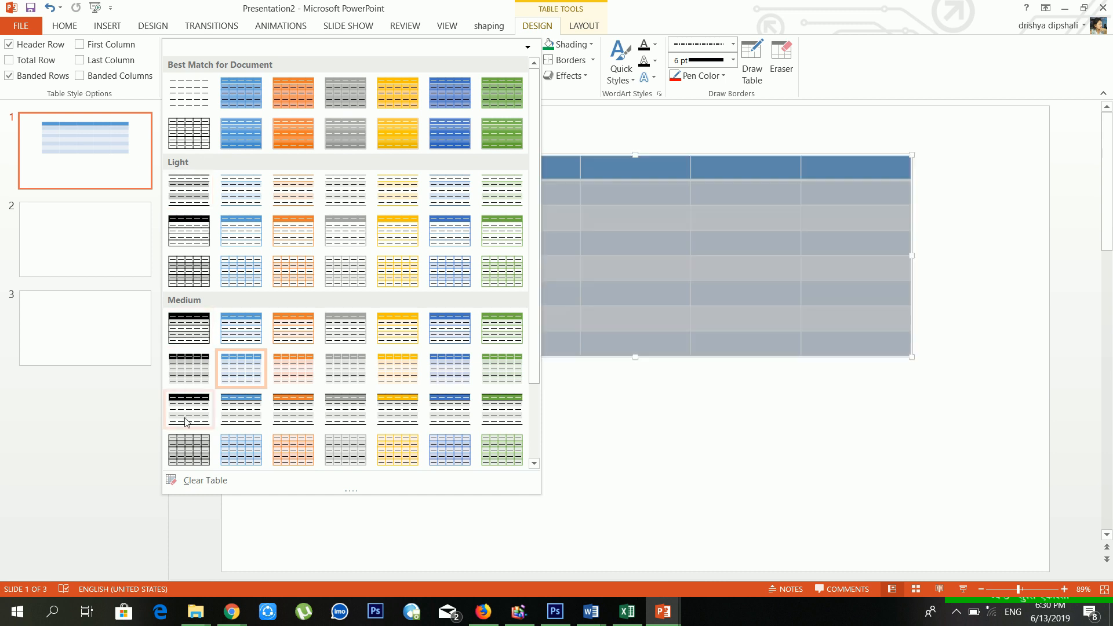
click(187, 452)
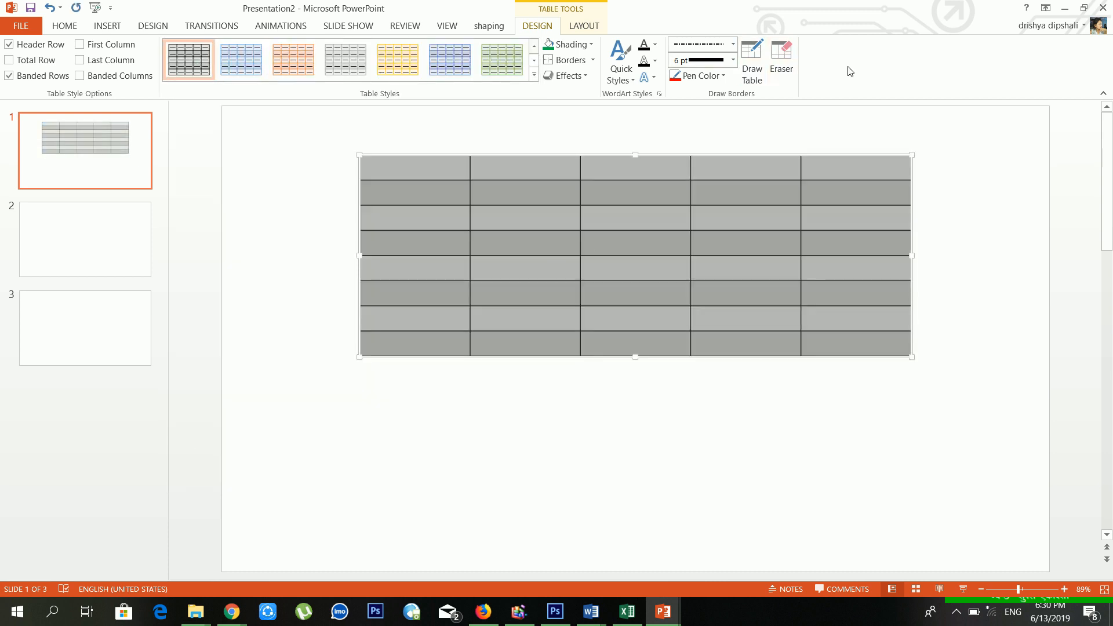
- Try erasing bottom-row partitions, toggle Draw Table and Eraser, then show the Layout options
click(781, 58)
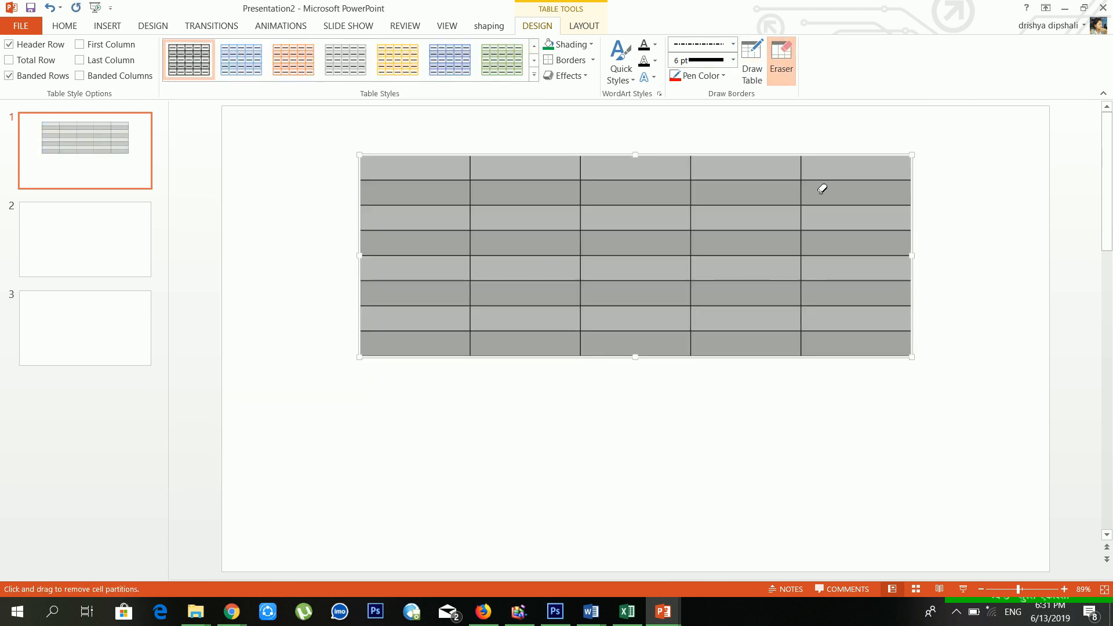
click(479, 353)
click(462, 345)
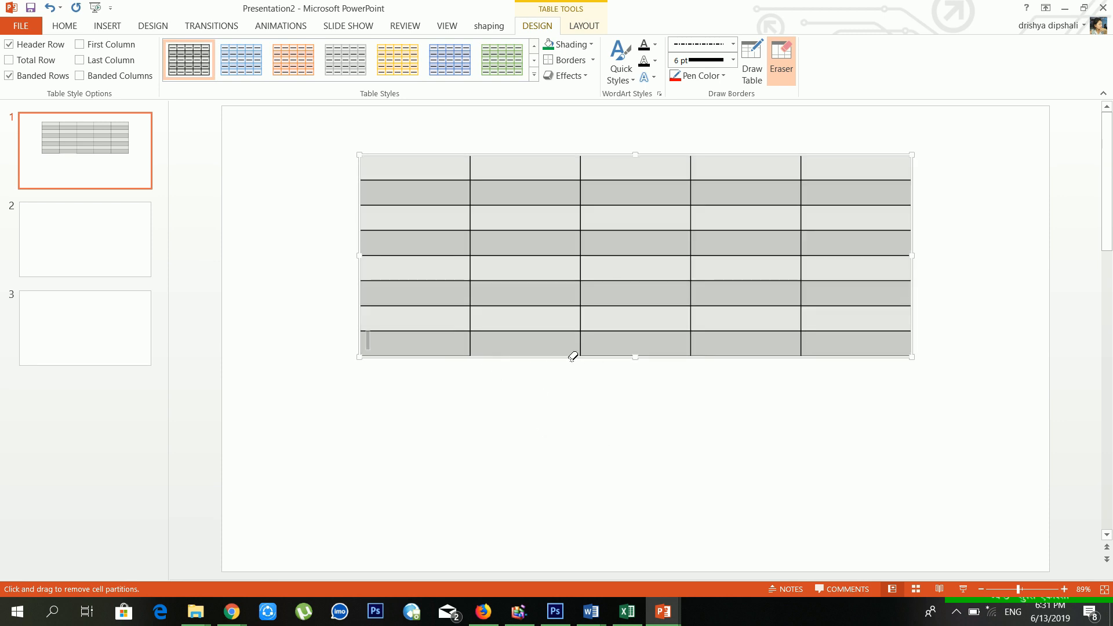
click(754, 56)
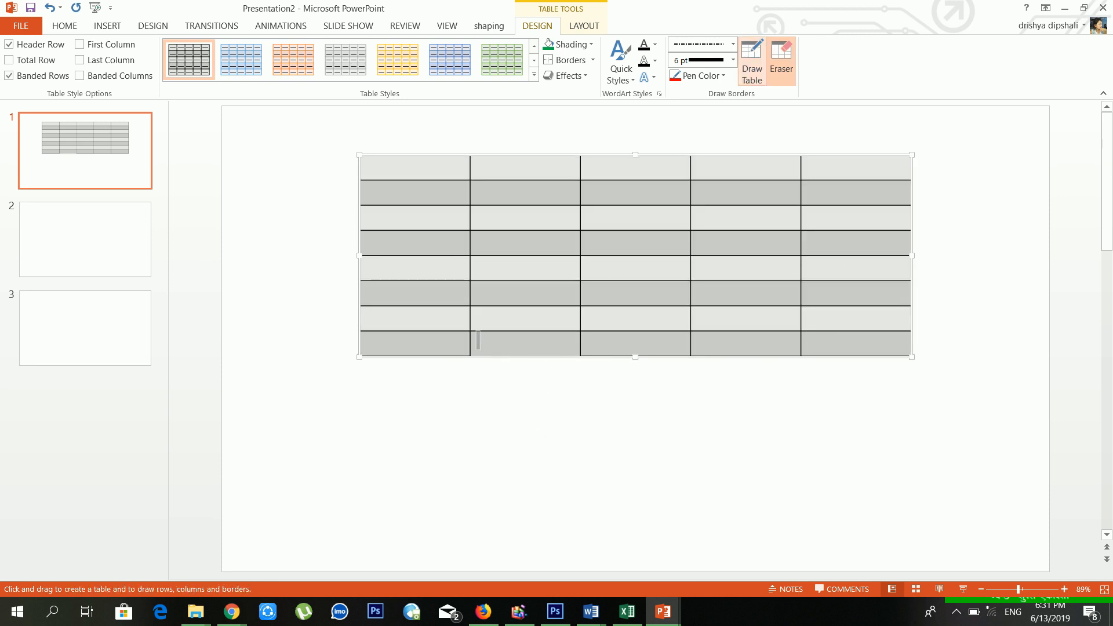
click(755, 57)
click(791, 61)
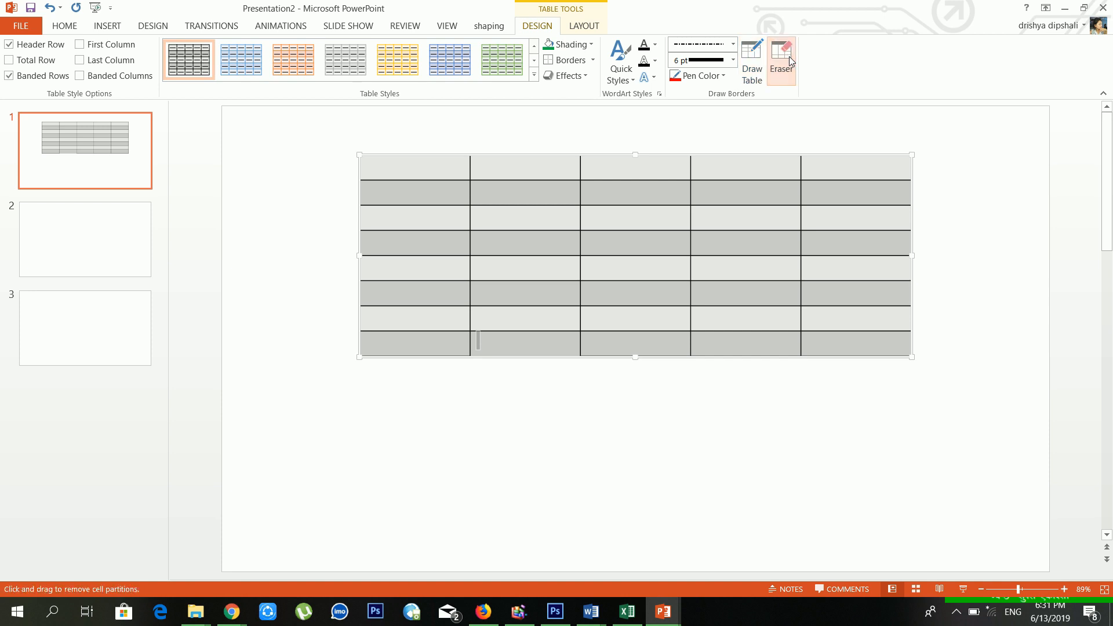
click(599, 26)
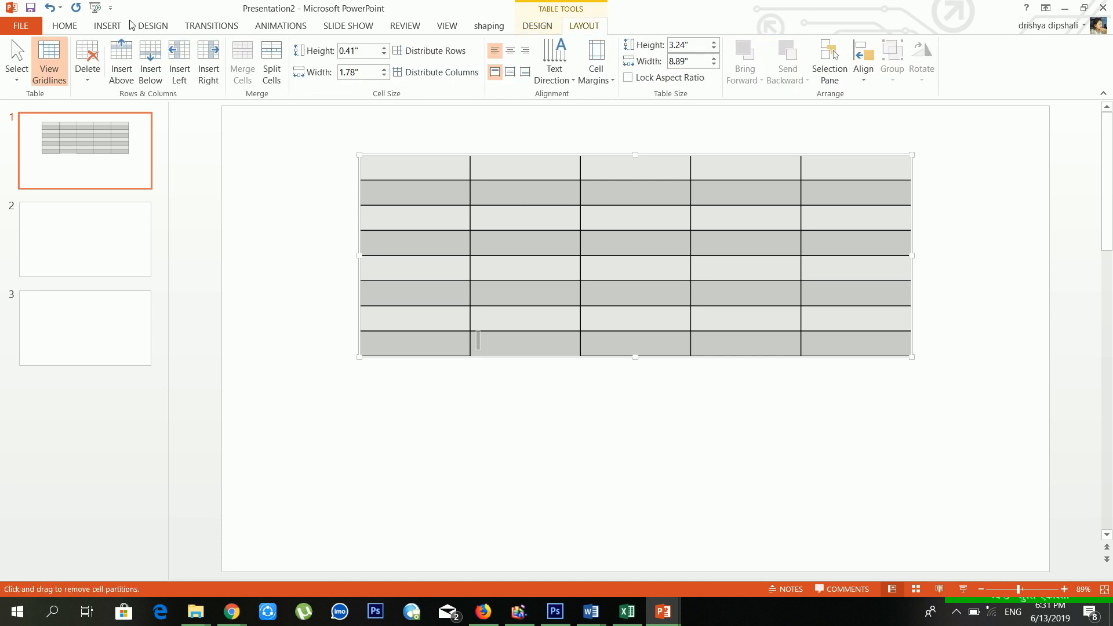
- Select the entire table, then the third row, and toggle View Gridlines
click(16, 58)
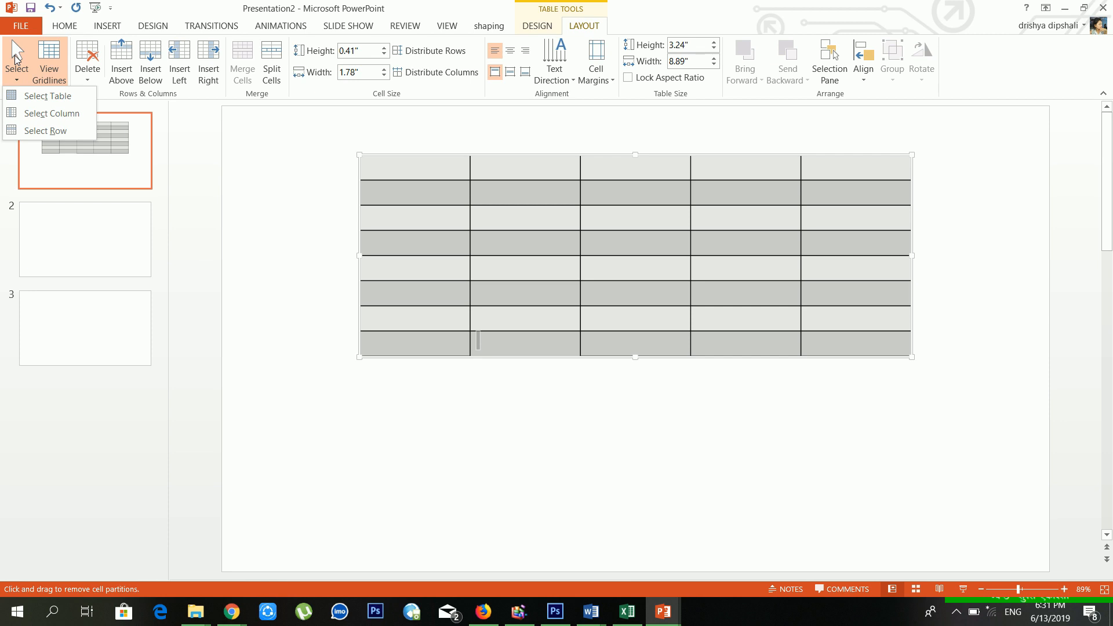
click(47, 98)
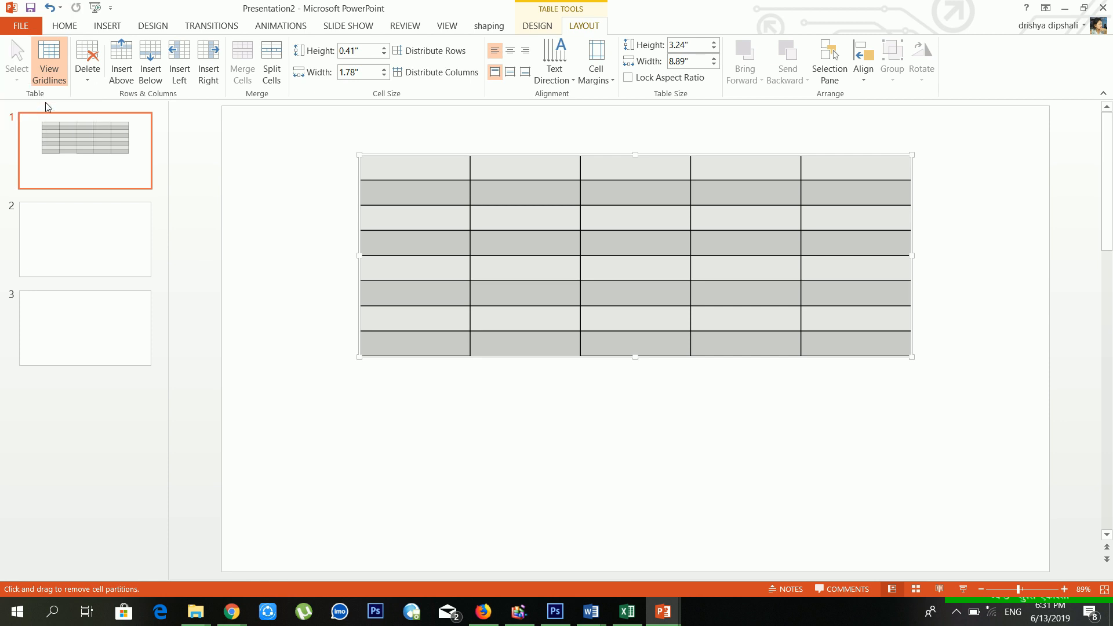
click(543, 229)
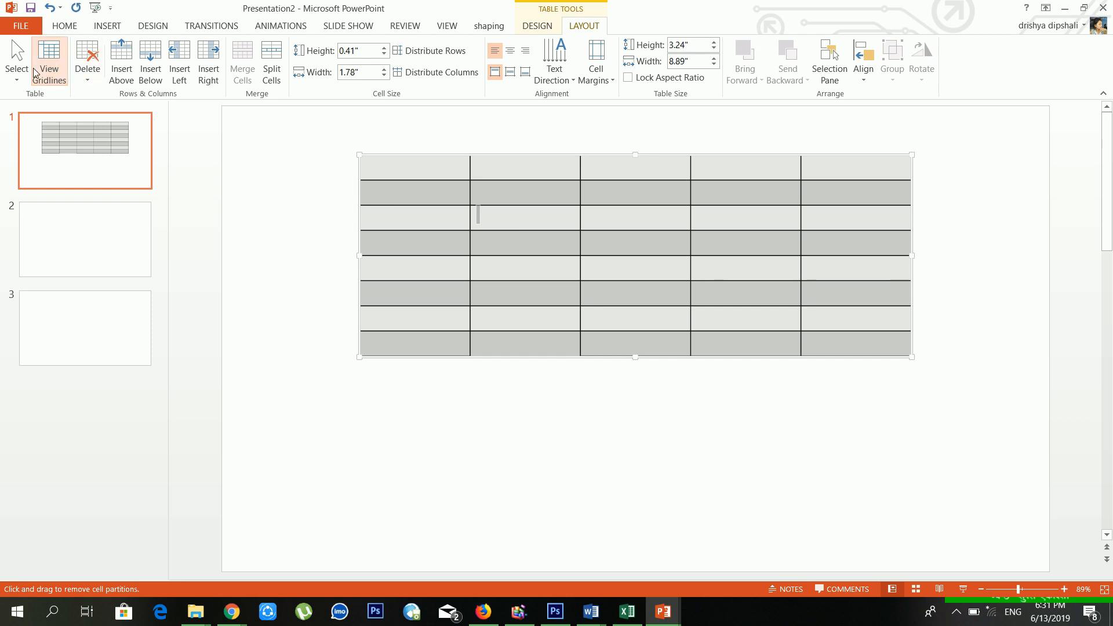
click(17, 61)
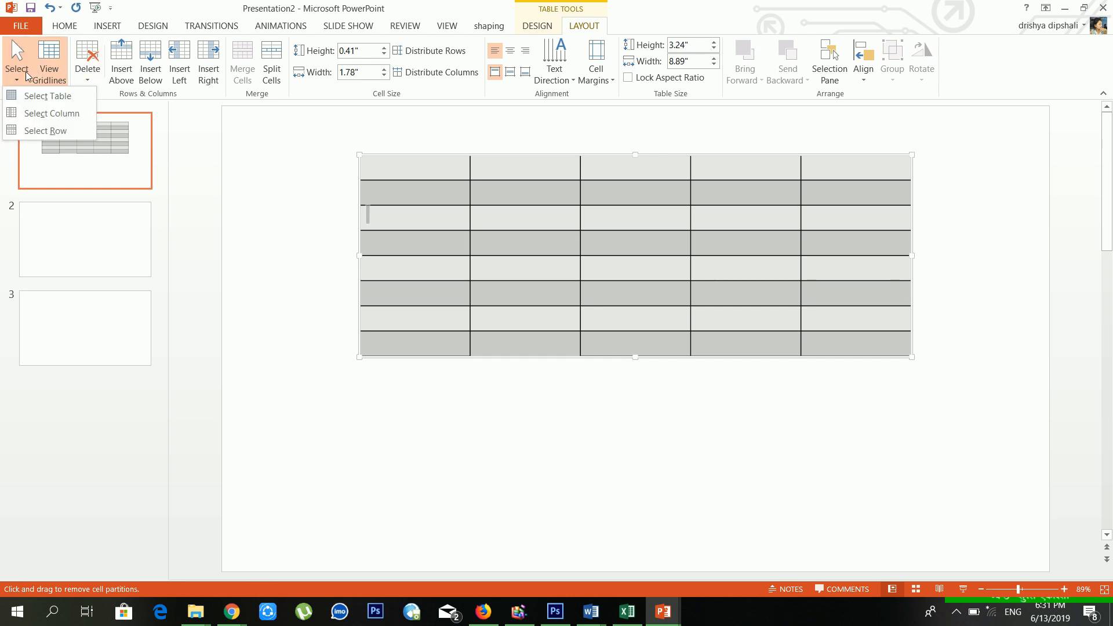
click(50, 130)
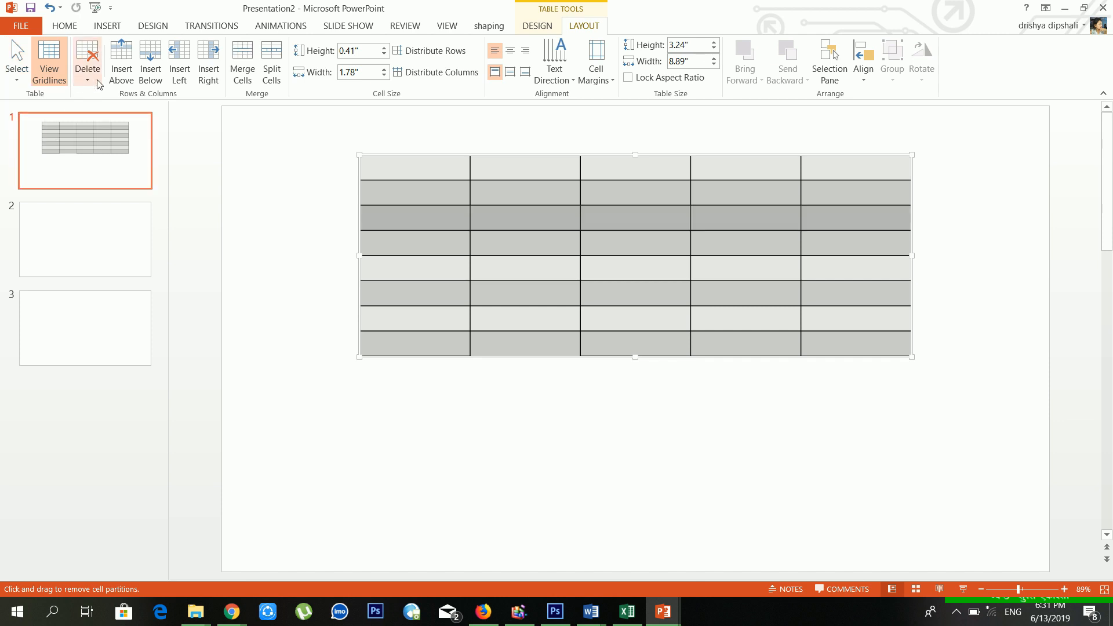
click(50, 62)
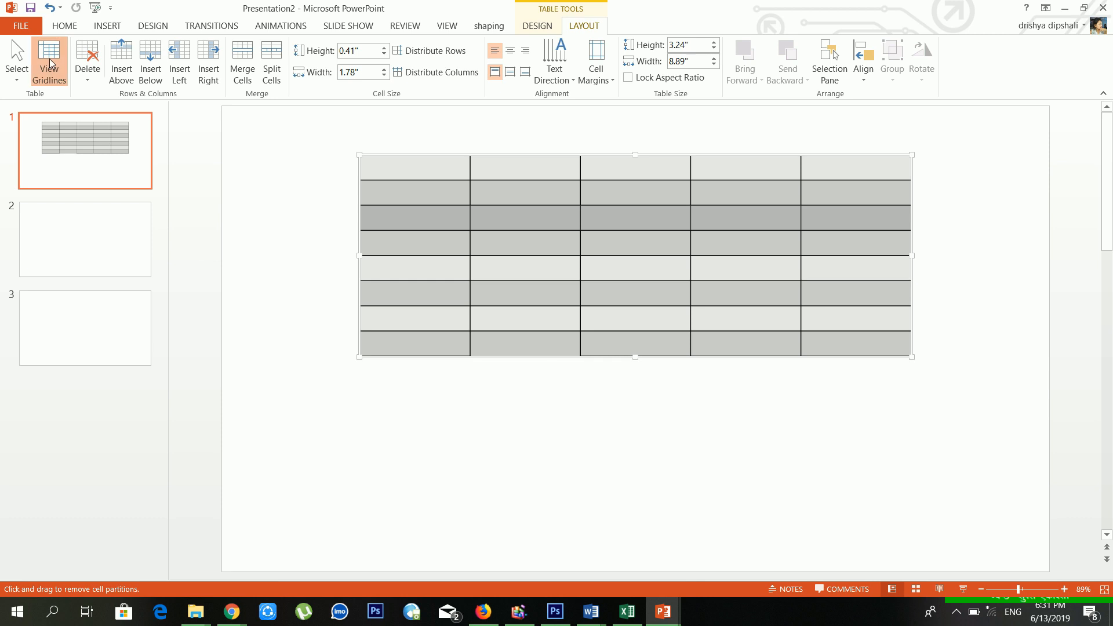
- Turn off the Eraser, select all cells on the Layout tab, and switch gridlines on
click(548, 190)
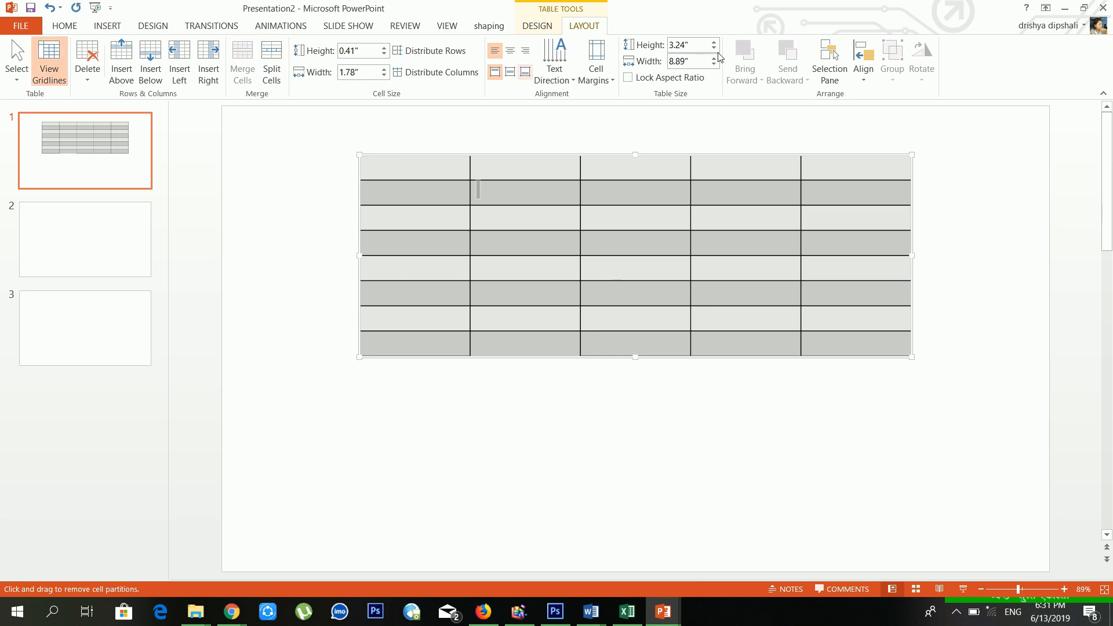
click(549, 31)
click(788, 54)
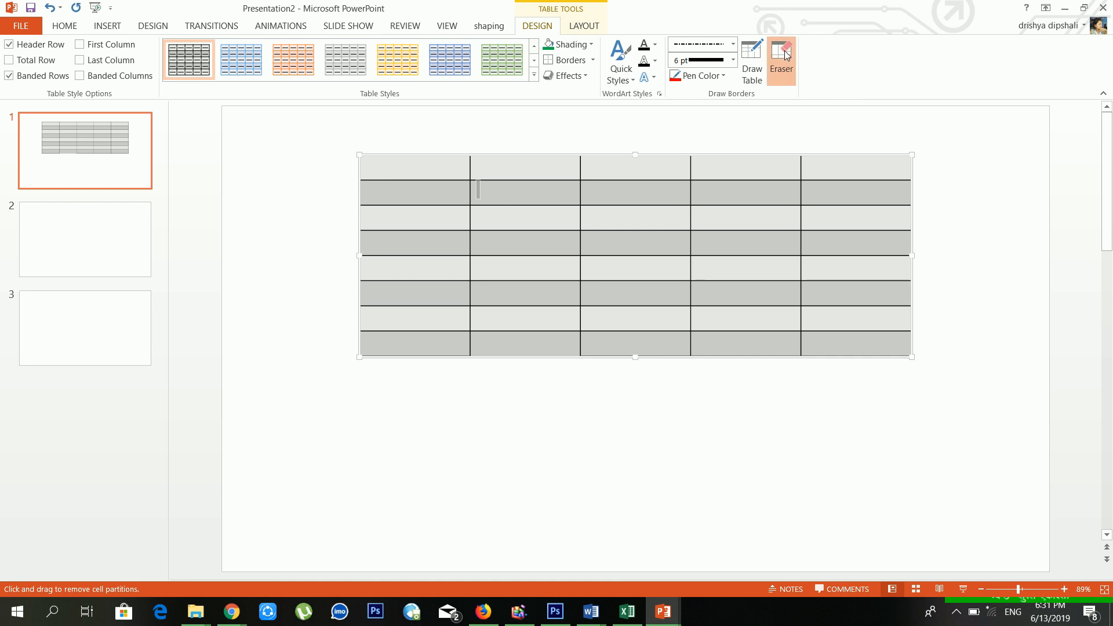
click(584, 25)
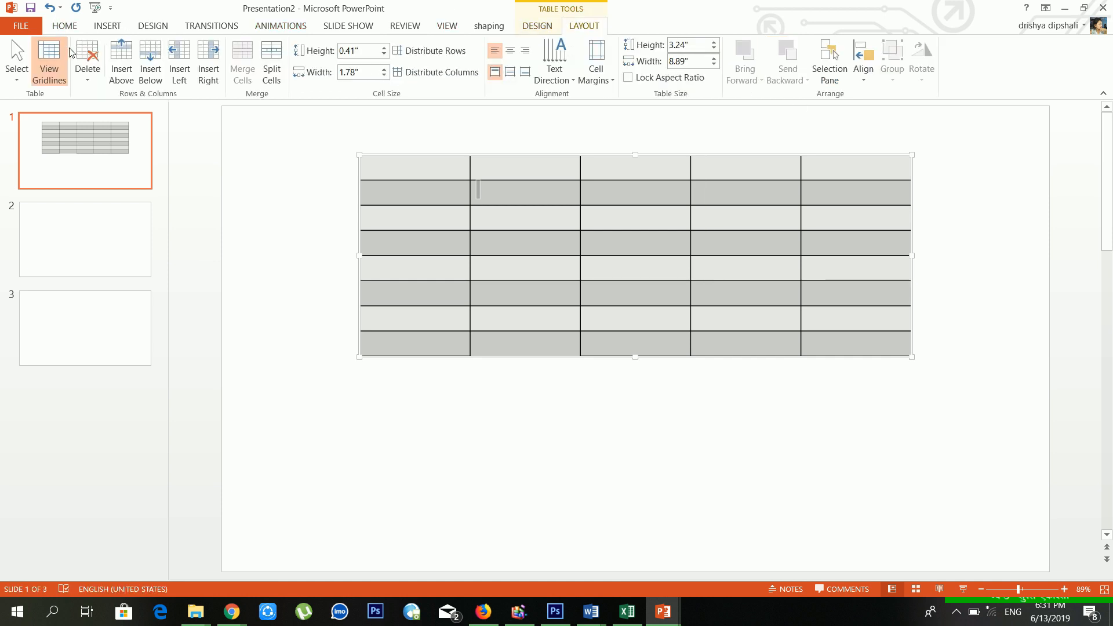
drag(404, 174, 843, 344)
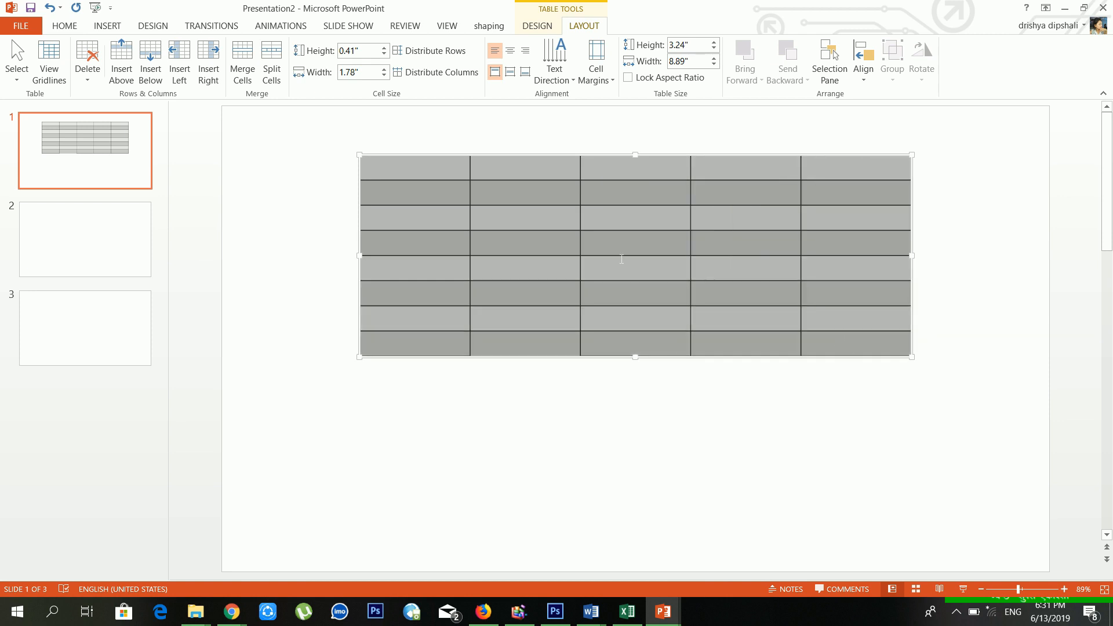
click(58, 67)
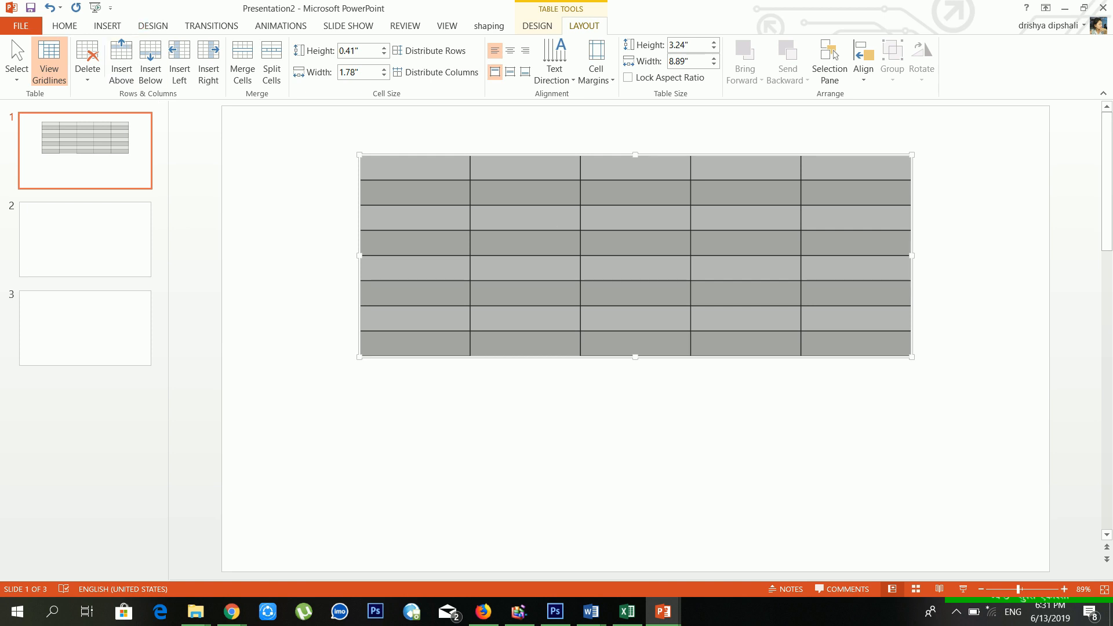
click(457, 174)
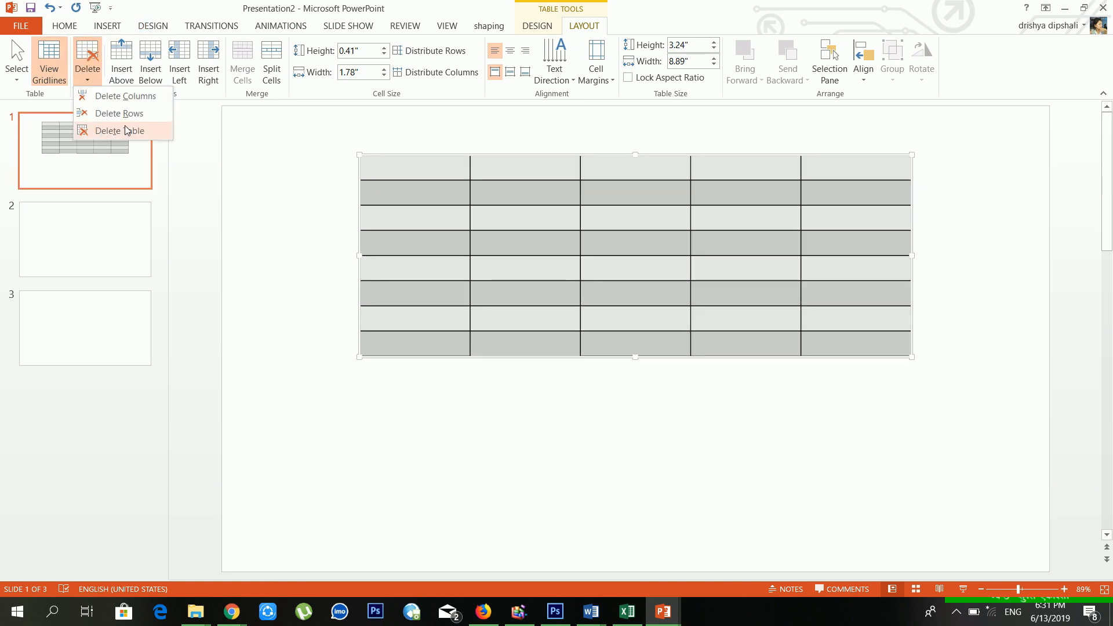
- Insert two rows above the selected row and two below row 8, making 12 rows
click(419, 190)
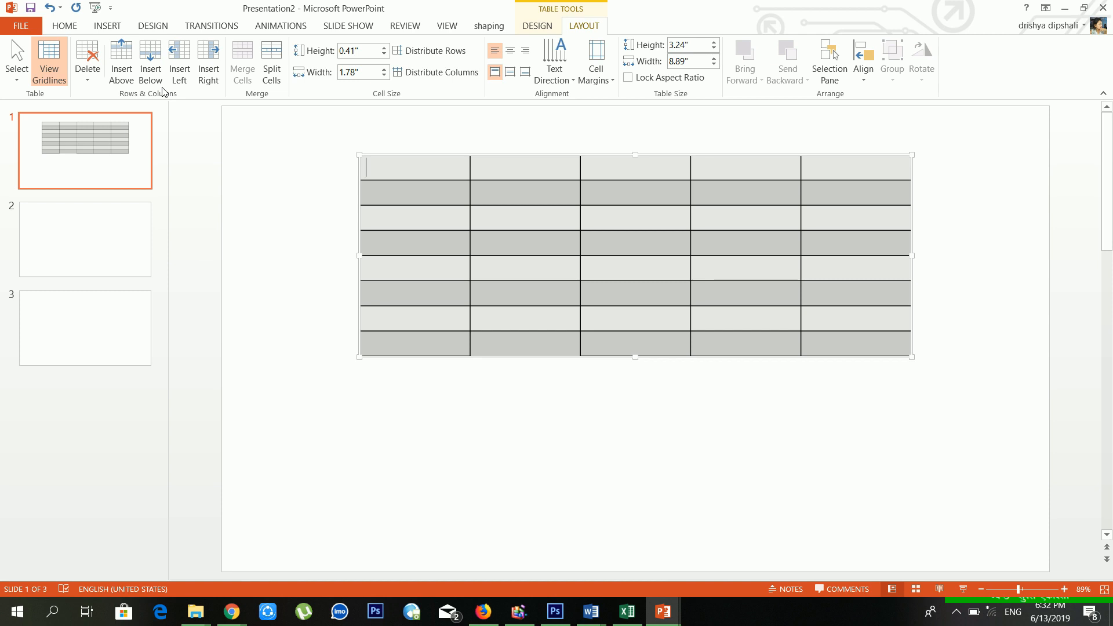
click(124, 64)
click(126, 66)
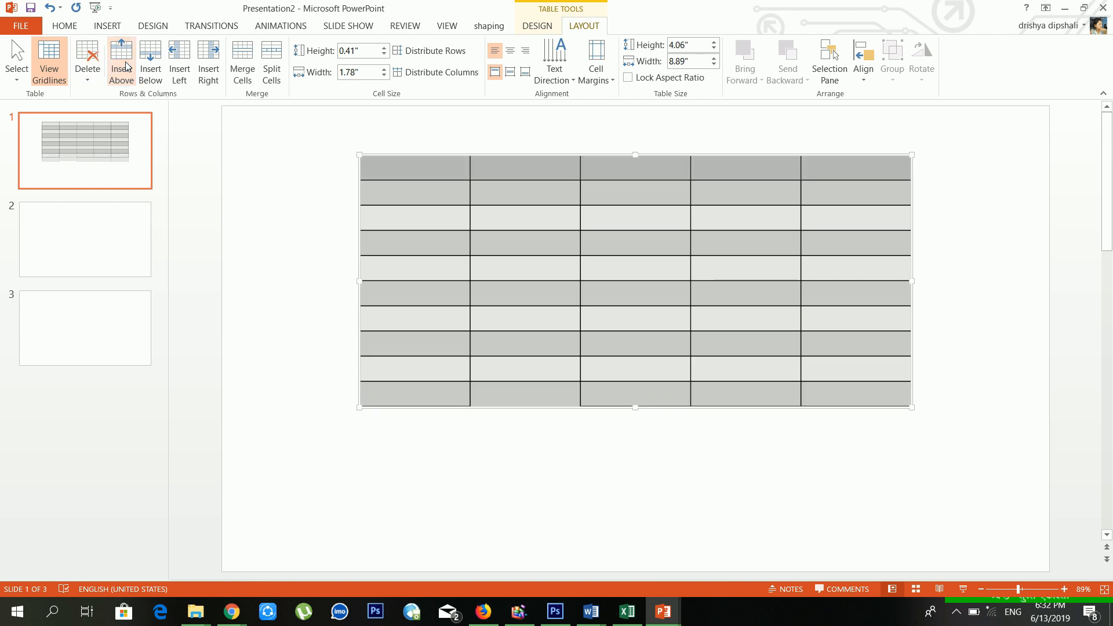
click(433, 344)
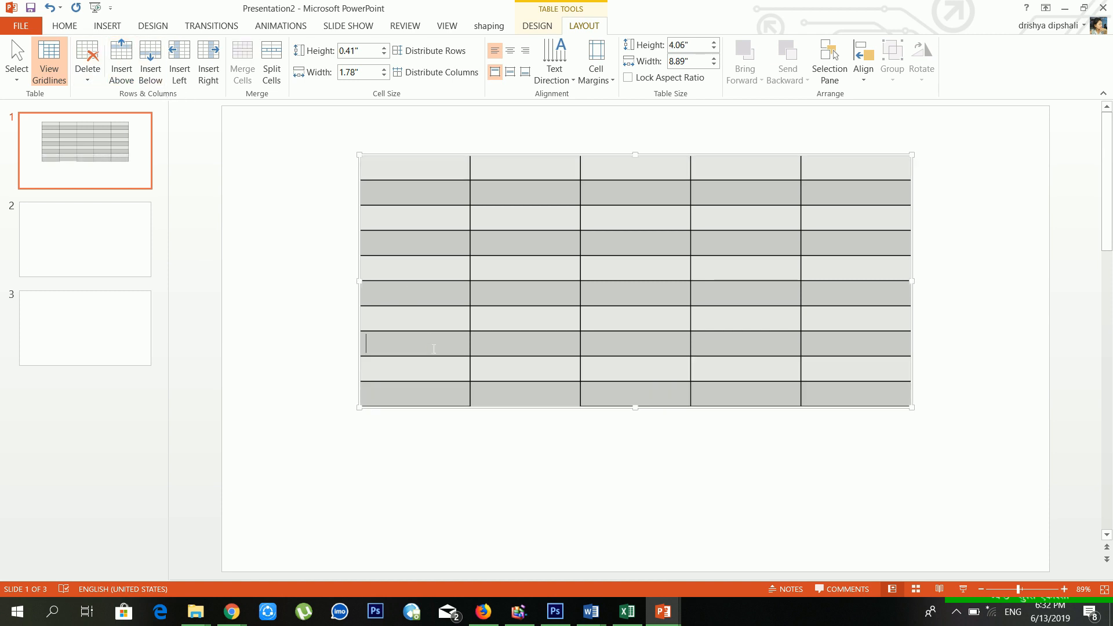
click(153, 64)
click(153, 63)
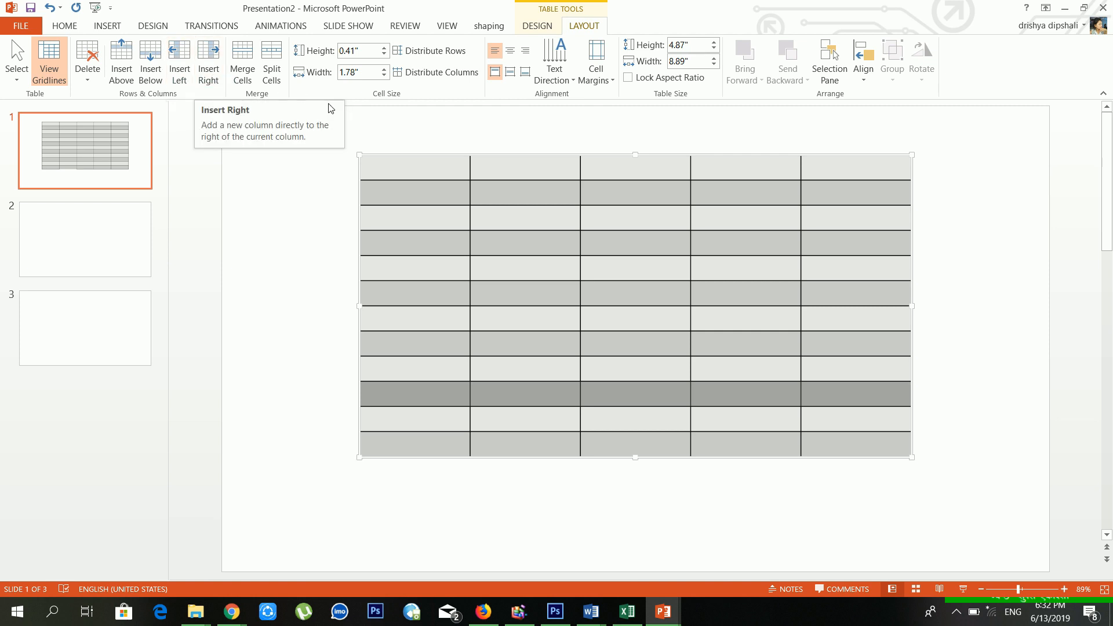
- Select the first three cells of the top row
drag(371, 167, 630, 167)
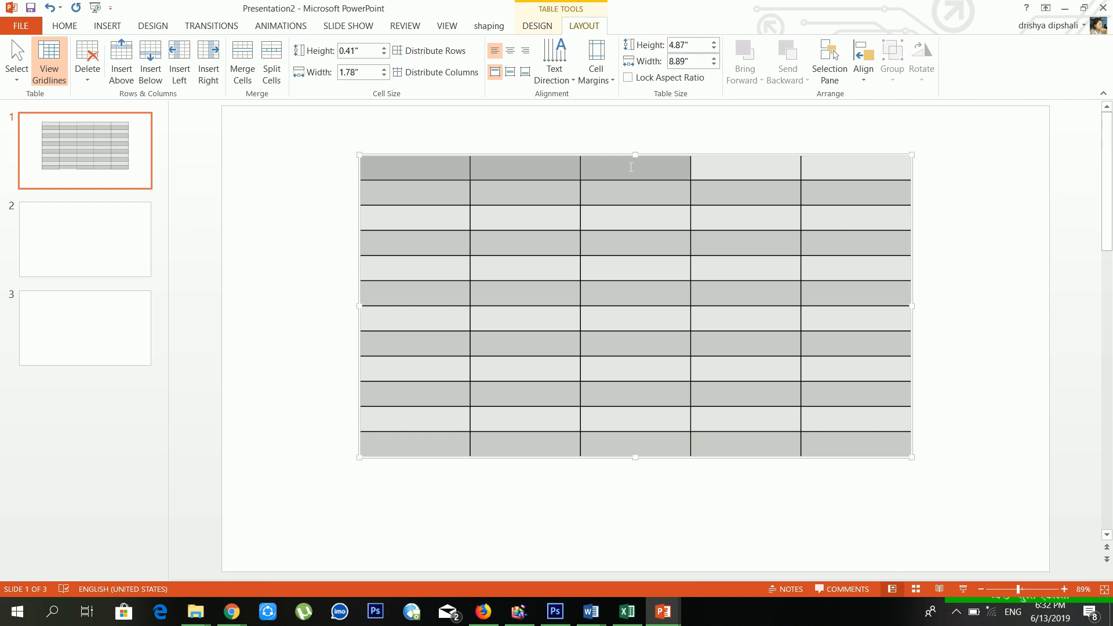
click(371, 167)
drag(371, 167, 630, 171)
click(371, 167)
drag(371, 167, 645, 173)
- Merge those three cells into one and bring up the Split Cells dialog
click(242, 65)
click(484, 200)
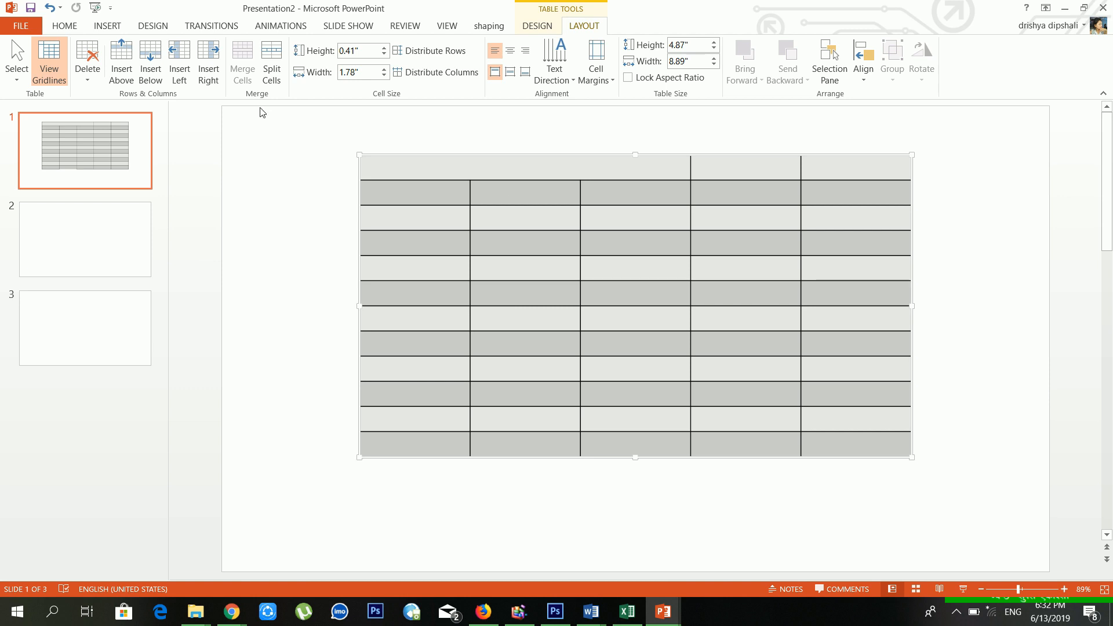
click(274, 63)
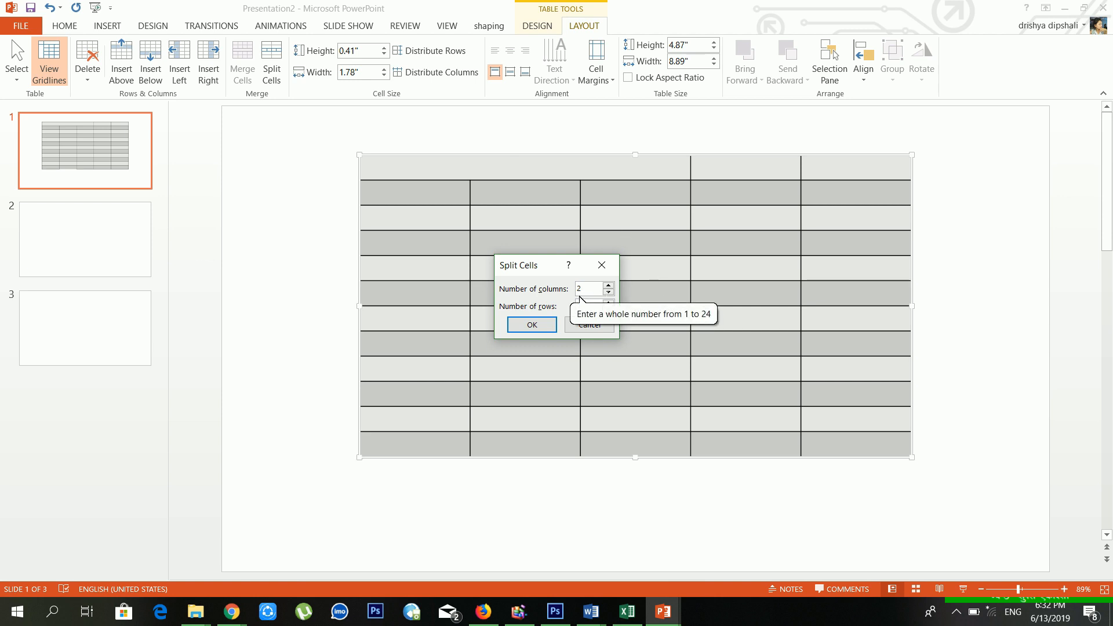
- Split the merged top-left cell into 4 columns via the Split Cells dialog
double_click(593, 291)
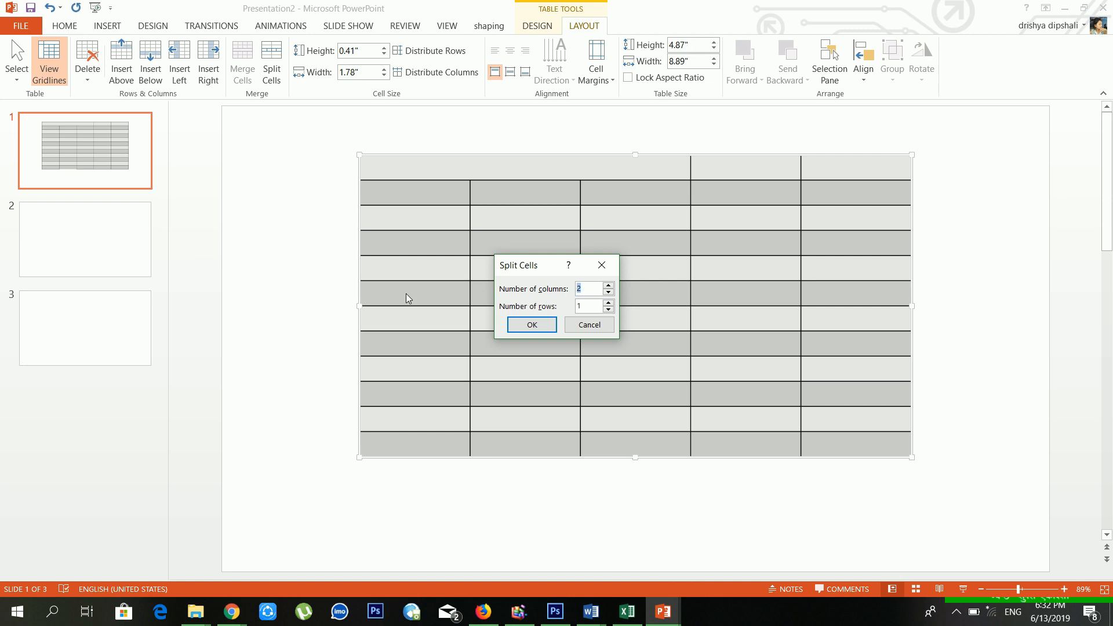
text(4)
key(Return)
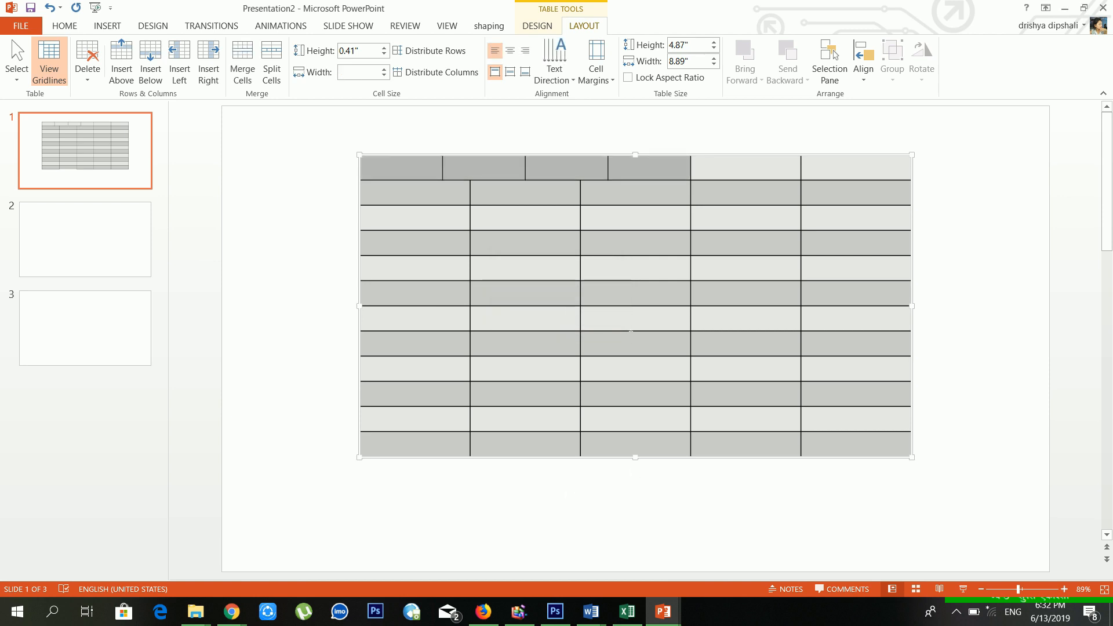
click(450, 168)
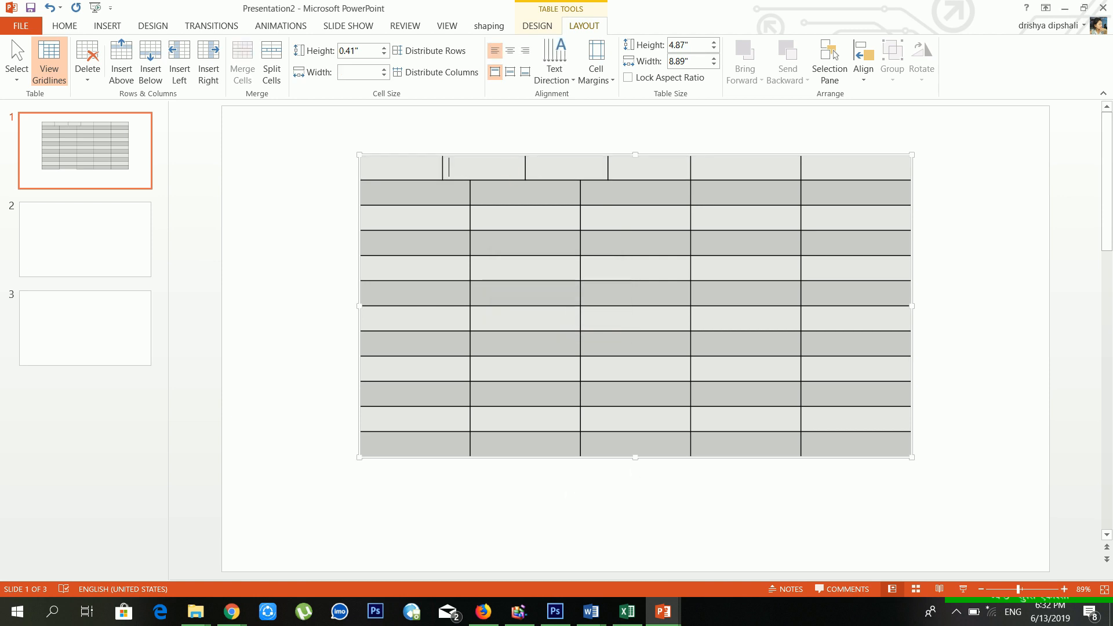
- Set the top row height to 1.1" and the first column width to 1.6"
click(428, 172)
click(383, 48)
click(384, 48)
click(383, 49)
click(383, 49)
click(382, 48)
click(382, 49)
click(382, 49)
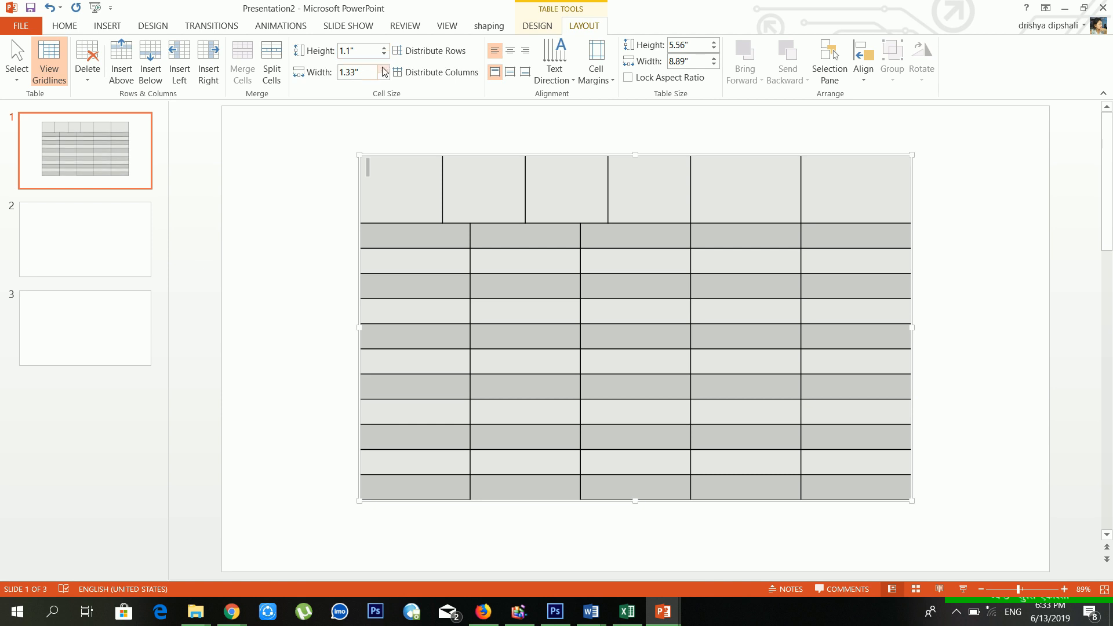
click(384, 69)
click(384, 69)
click(384, 69)
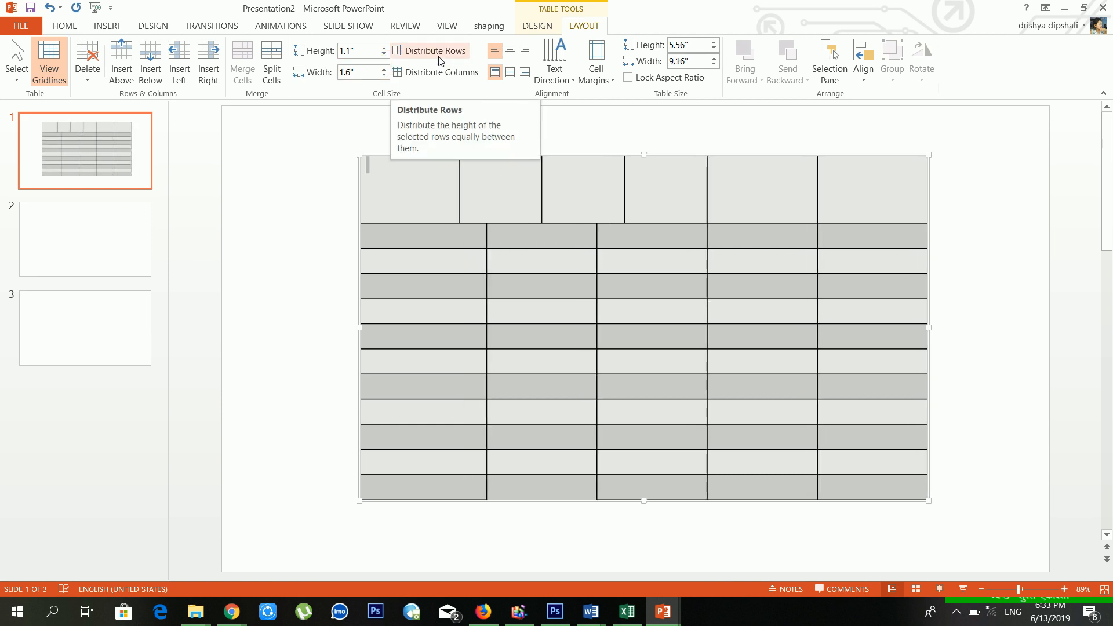
- Drag the second row taller, bringing the table height to 5.92", and select all cells
click(506, 170)
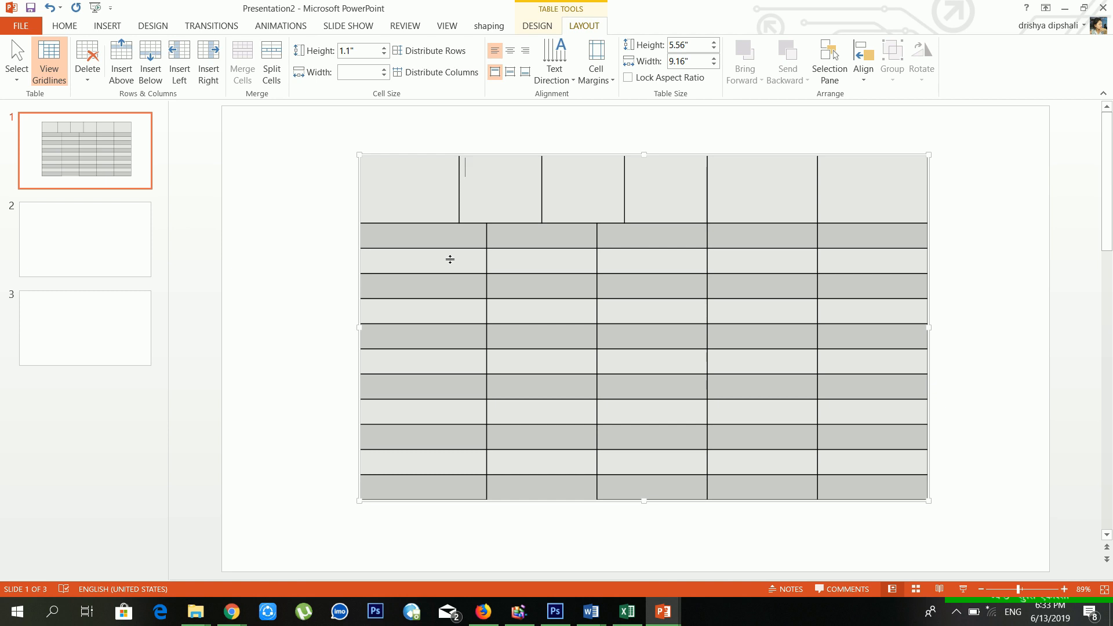
drag(450, 259, 450, 271)
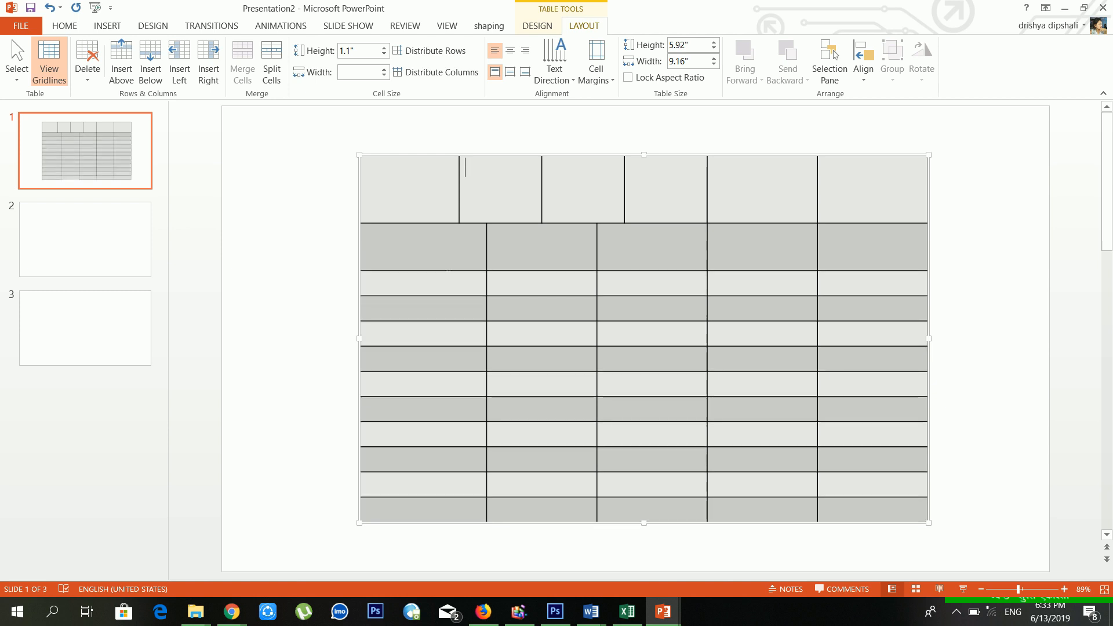
drag(446, 184, 850, 508)
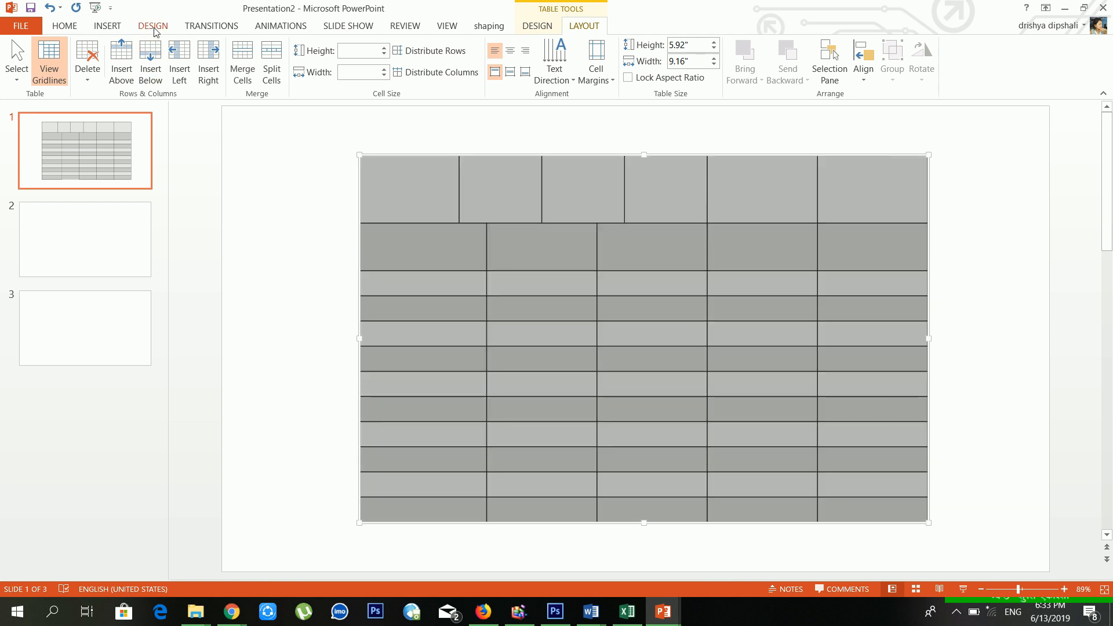
- Distribute the table rows evenly to 0.49" each, then select the six top-row cells
click(431, 52)
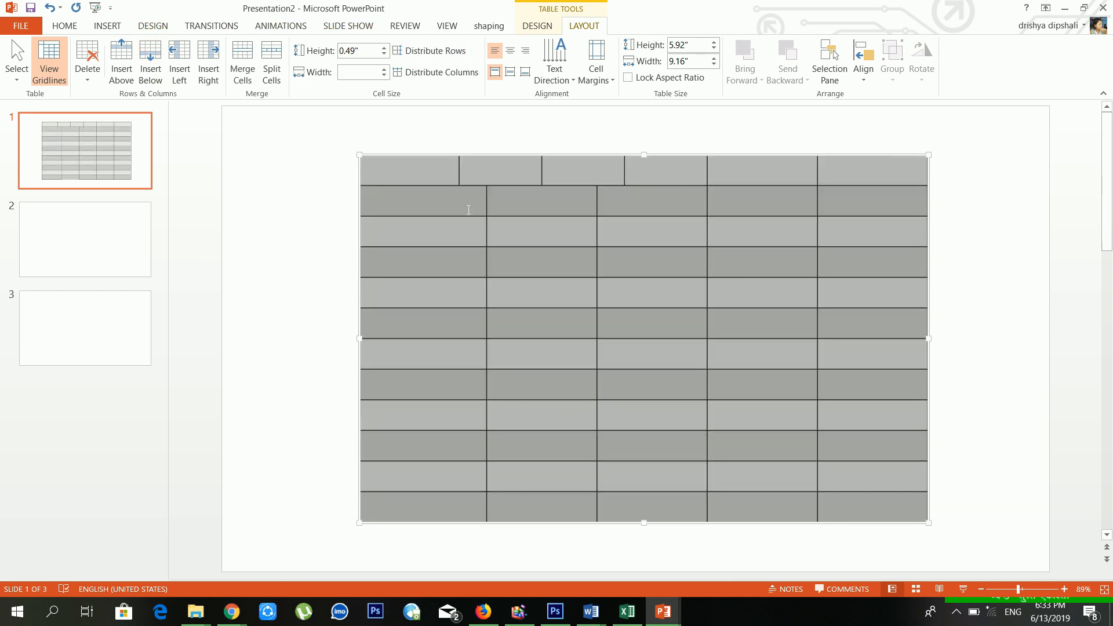
click(453, 214)
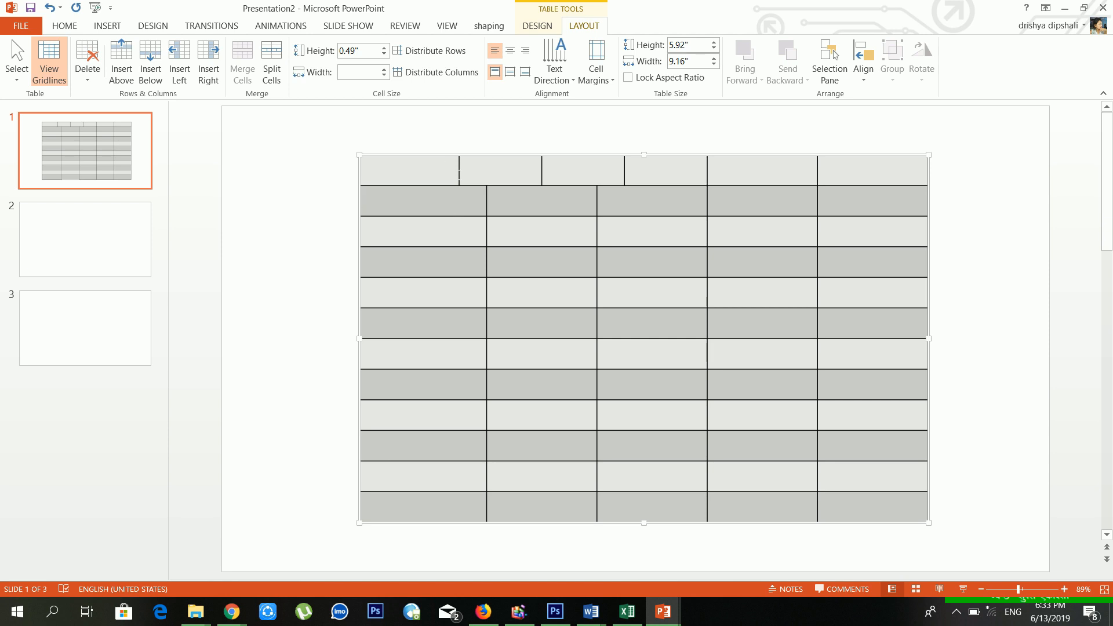
drag(369, 168, 845, 177)
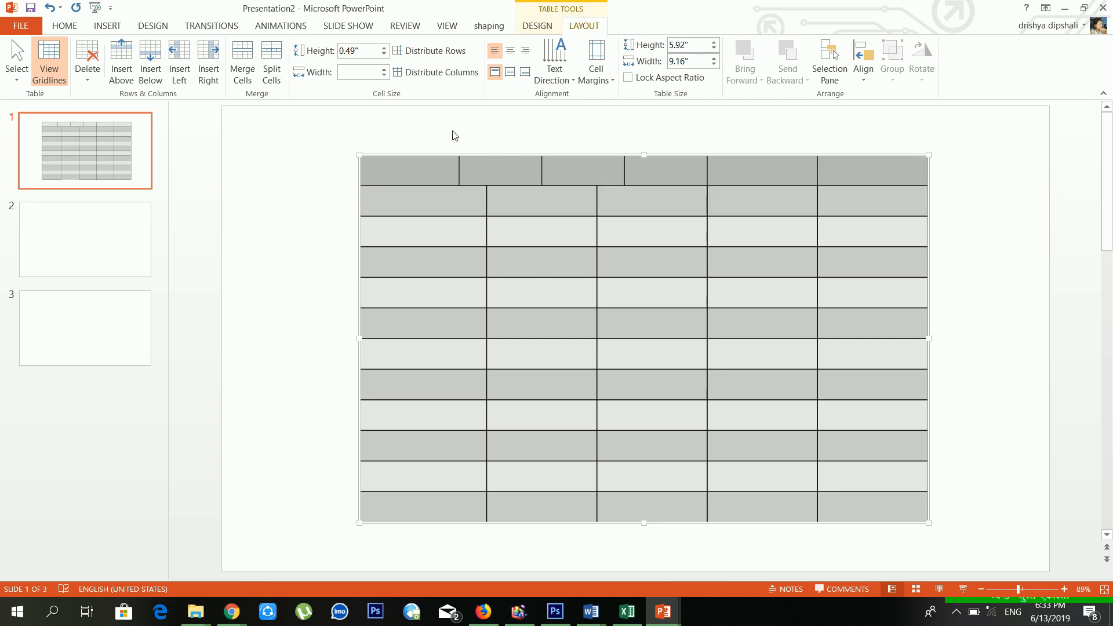
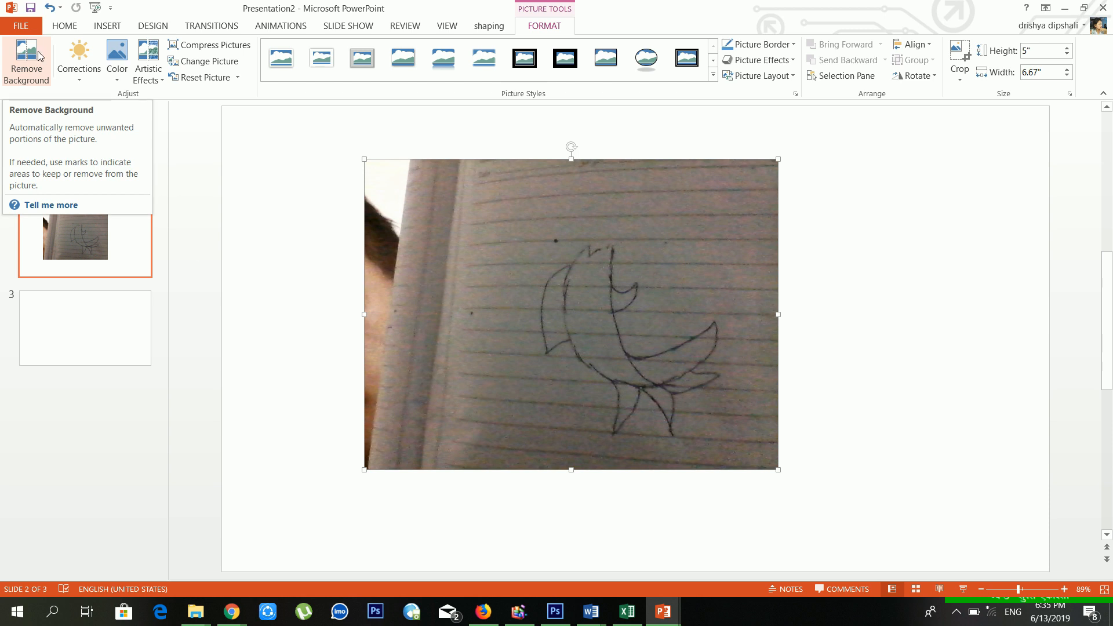
click(85, 74)
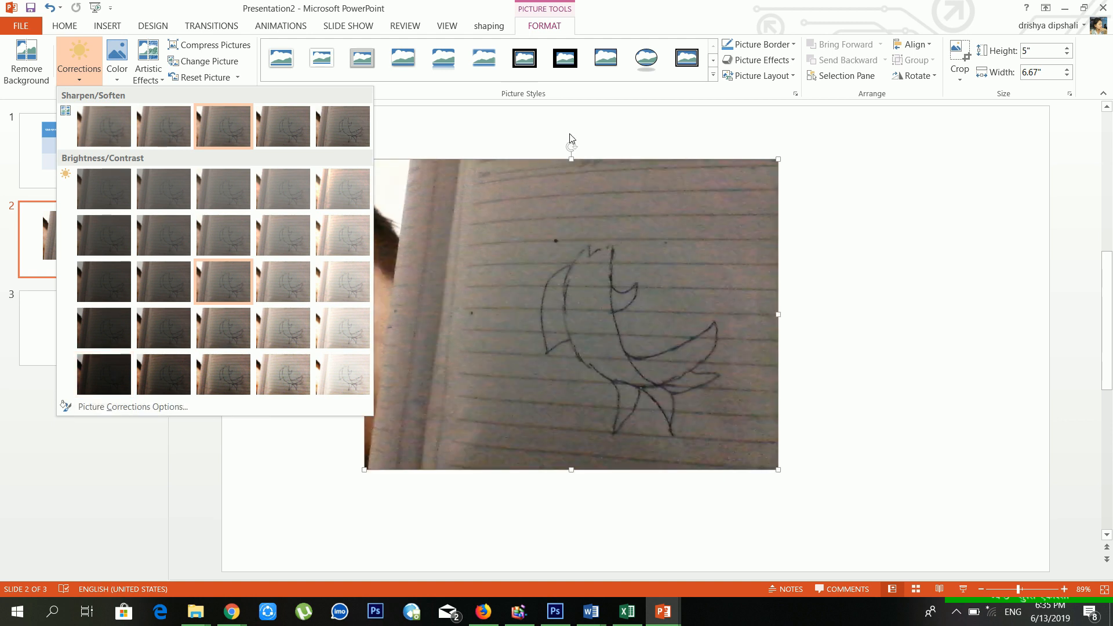
click(569, 138)
click(116, 72)
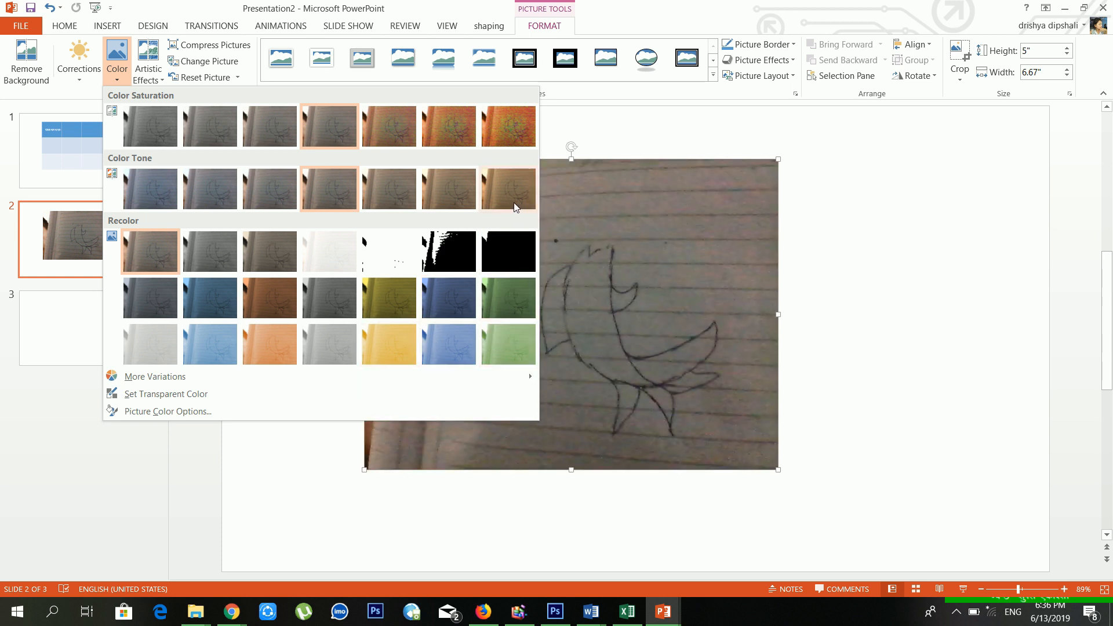
click(631, 201)
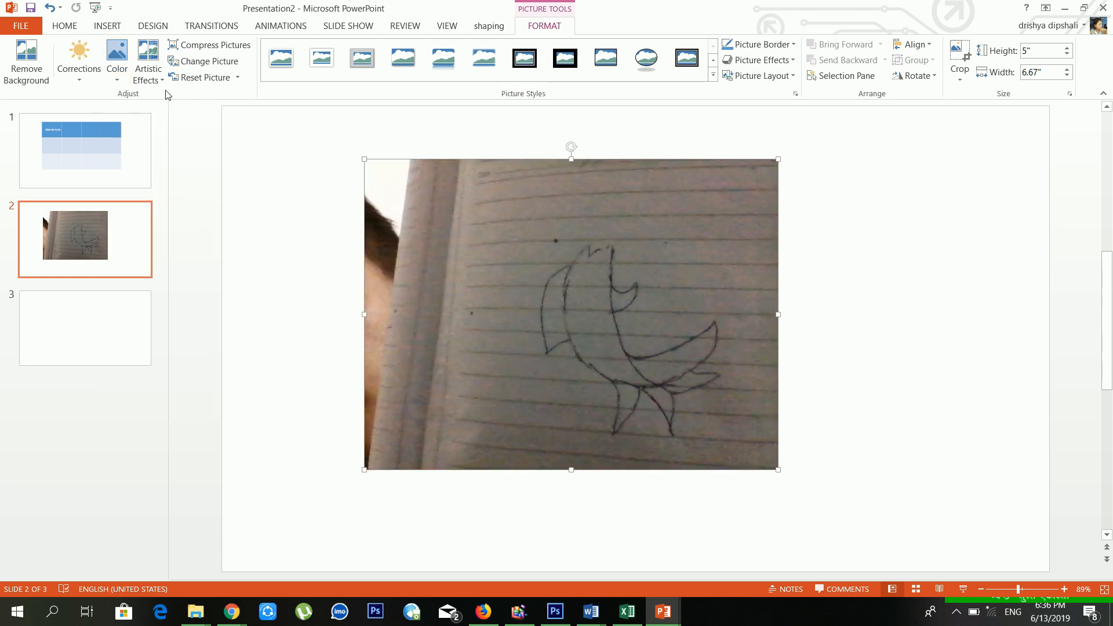
click(148, 74)
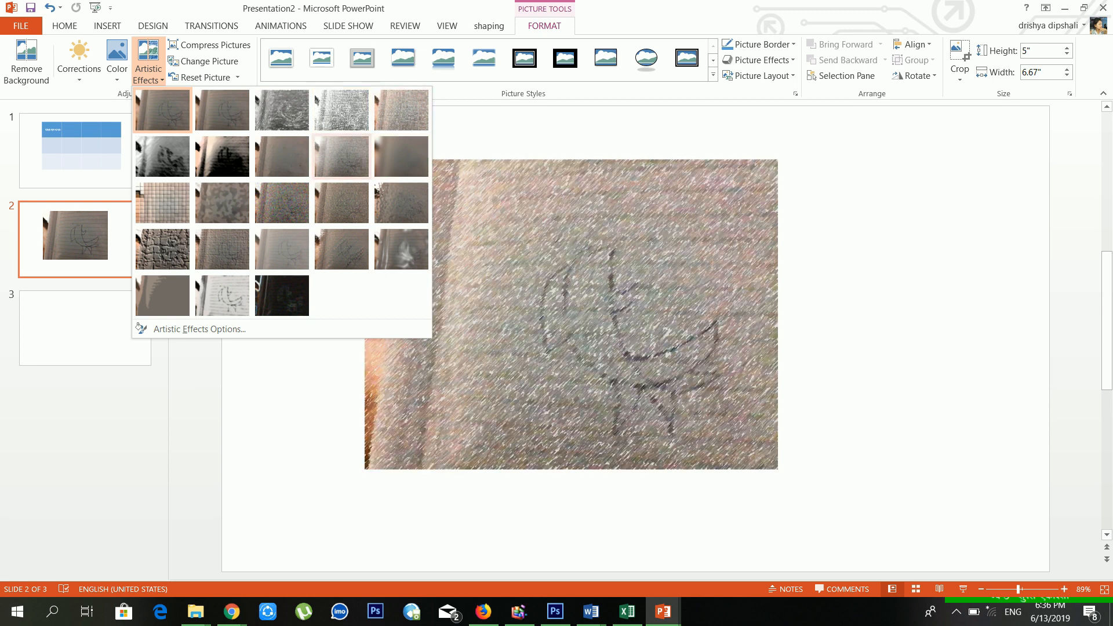
click(214, 47)
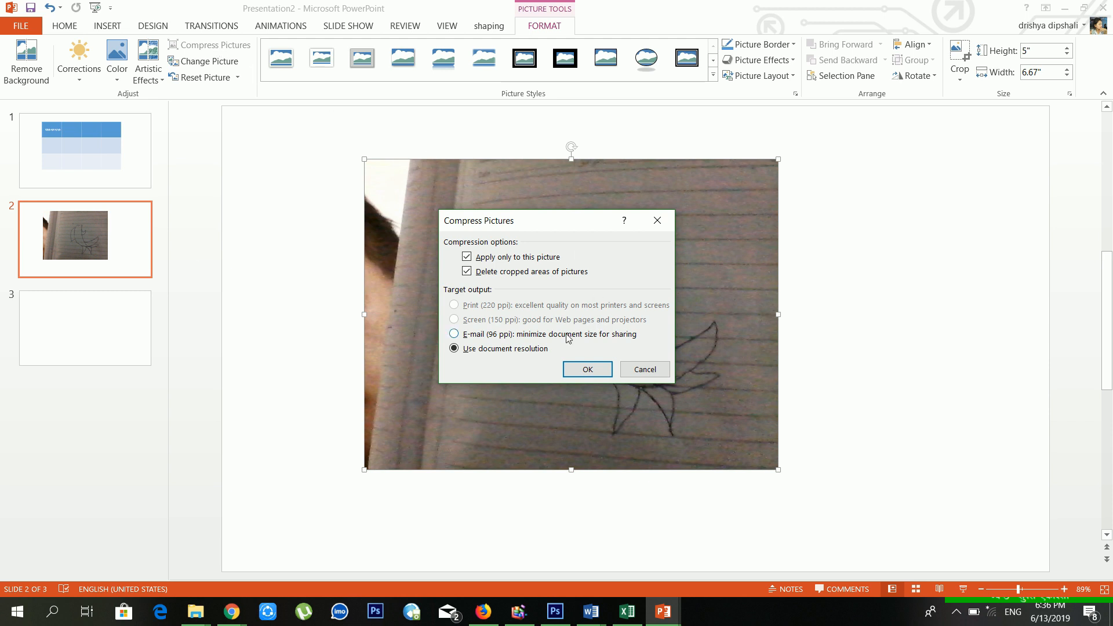
click(657, 221)
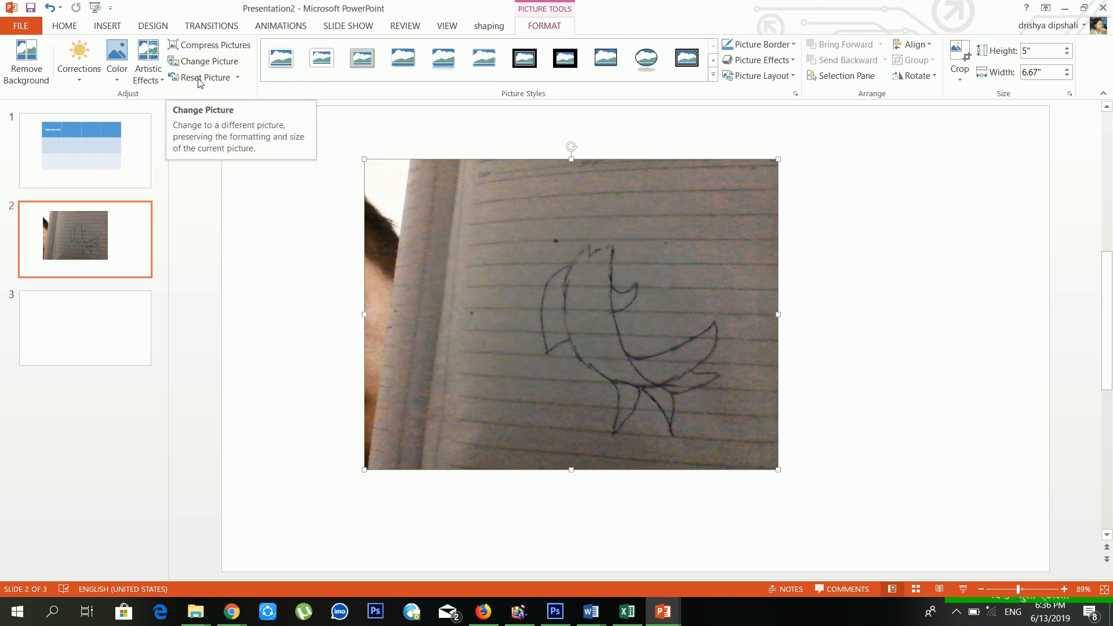
click(214, 62)
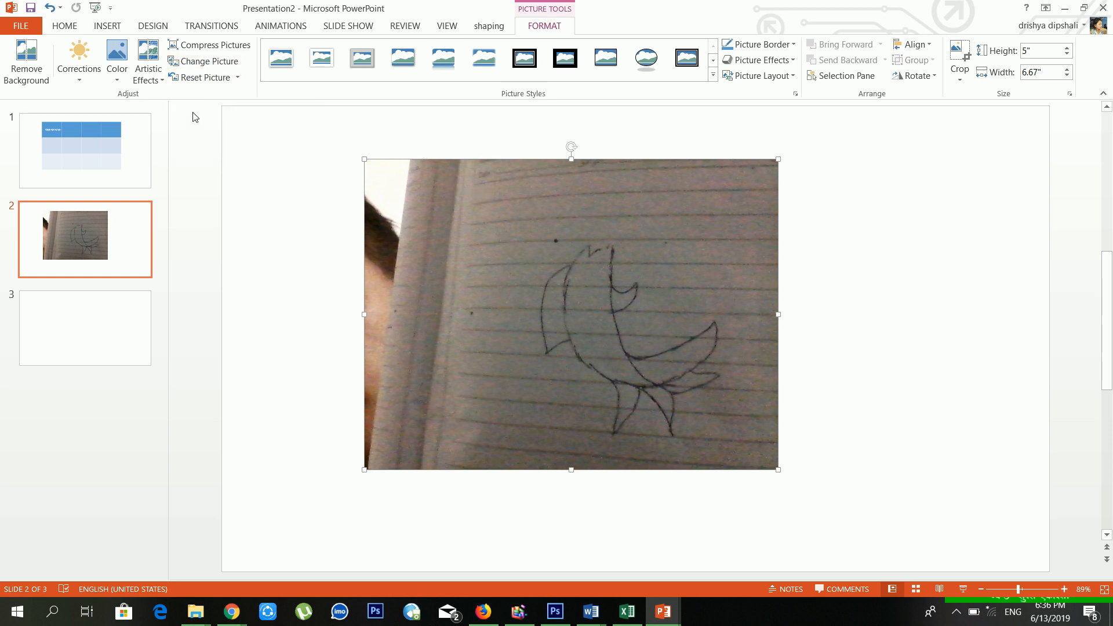
- Shrink the sketch photo to 1.27" by 1.69", then reset it to its original 5" by 6.67"
drag(778, 158, 470, 390)
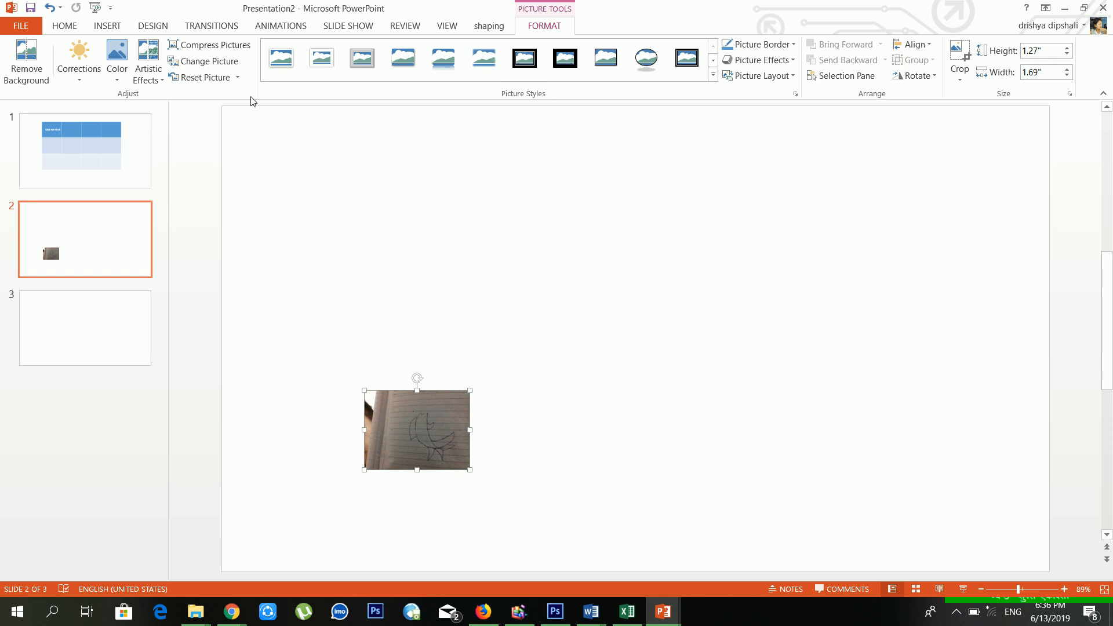
click(238, 78)
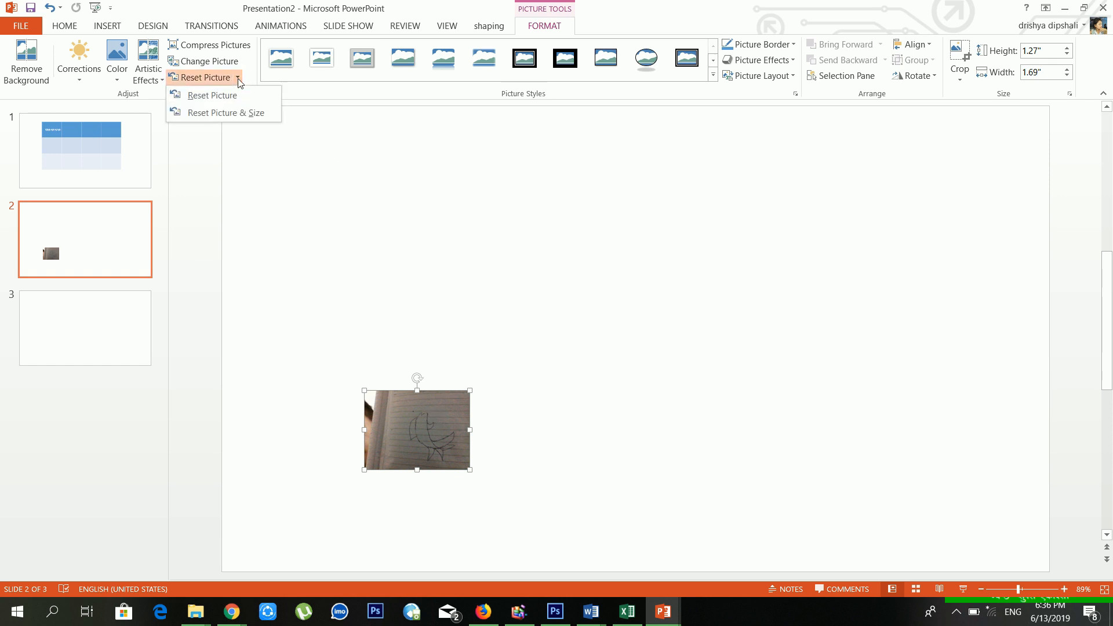
click(239, 113)
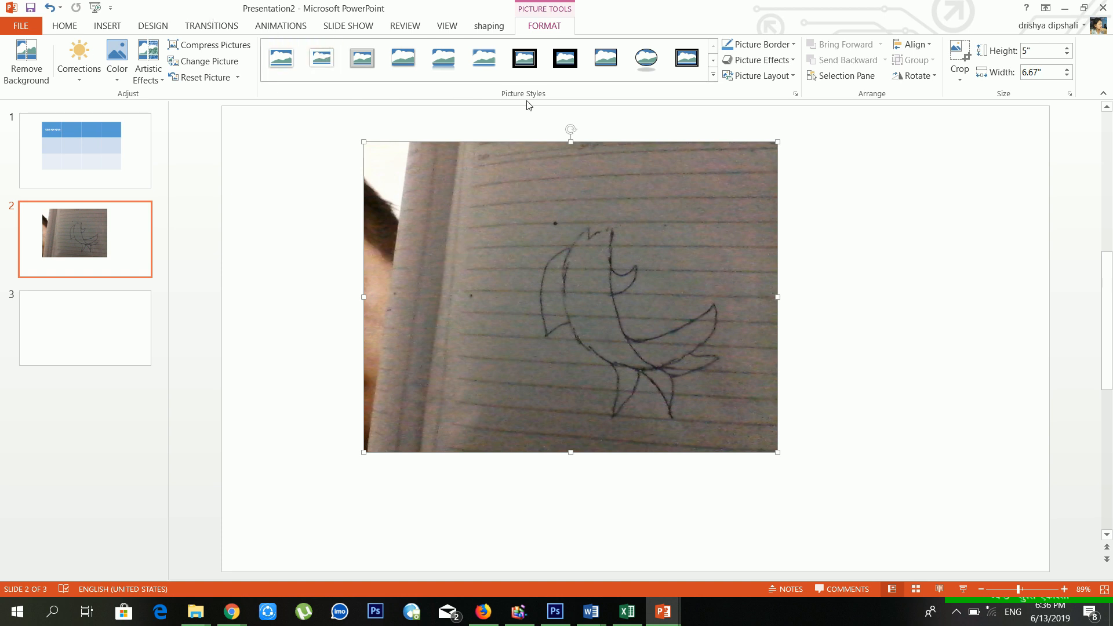
- Preview the Picture Styles gallery without applying a style, then show the Picture Border colours
click(714, 76)
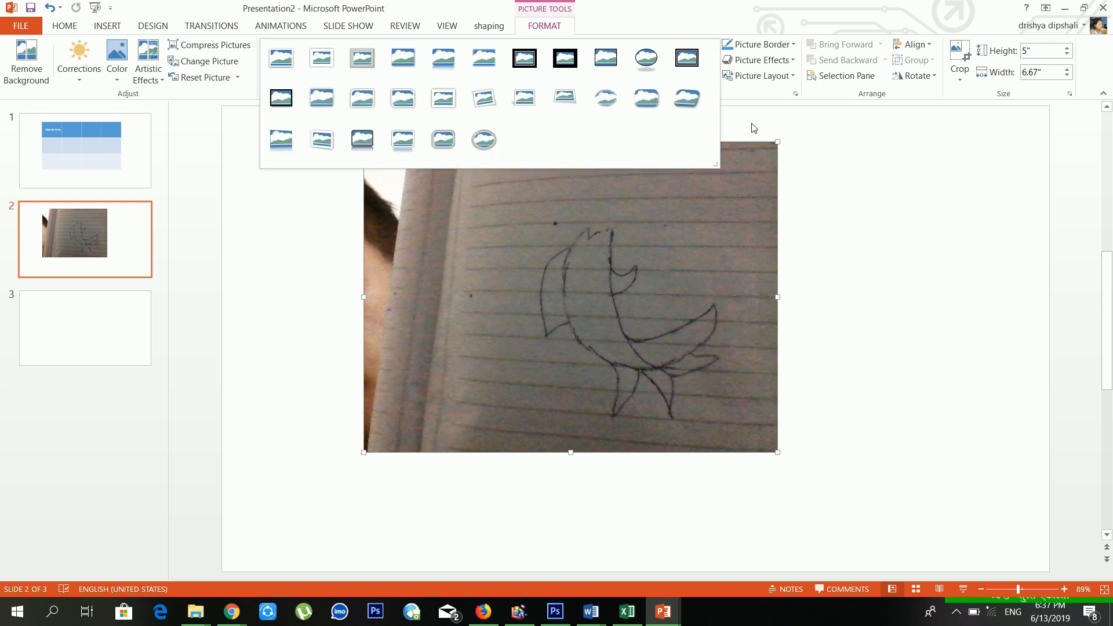
click(785, 196)
click(713, 76)
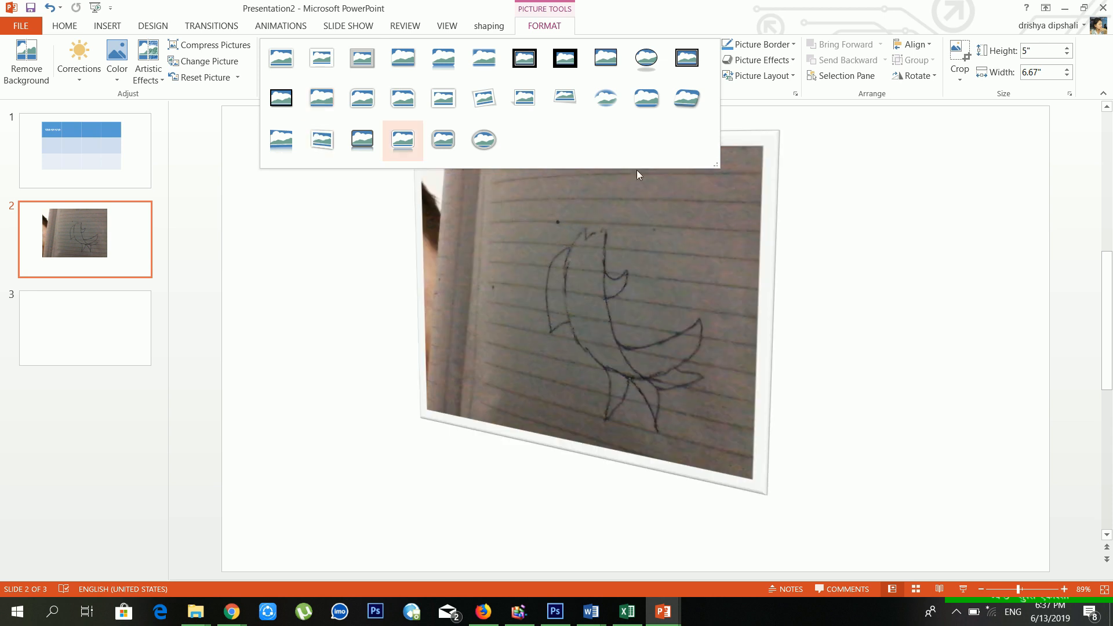
click(836, 221)
click(788, 45)
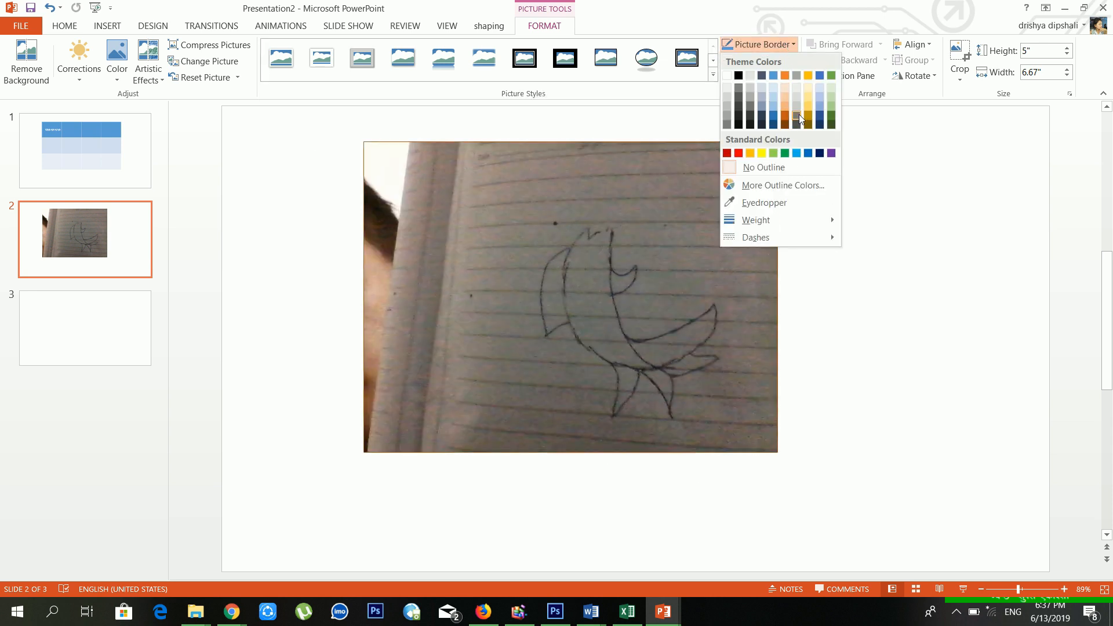
- Give the sketch photo a red border with a 6 pt weight
click(739, 153)
click(777, 44)
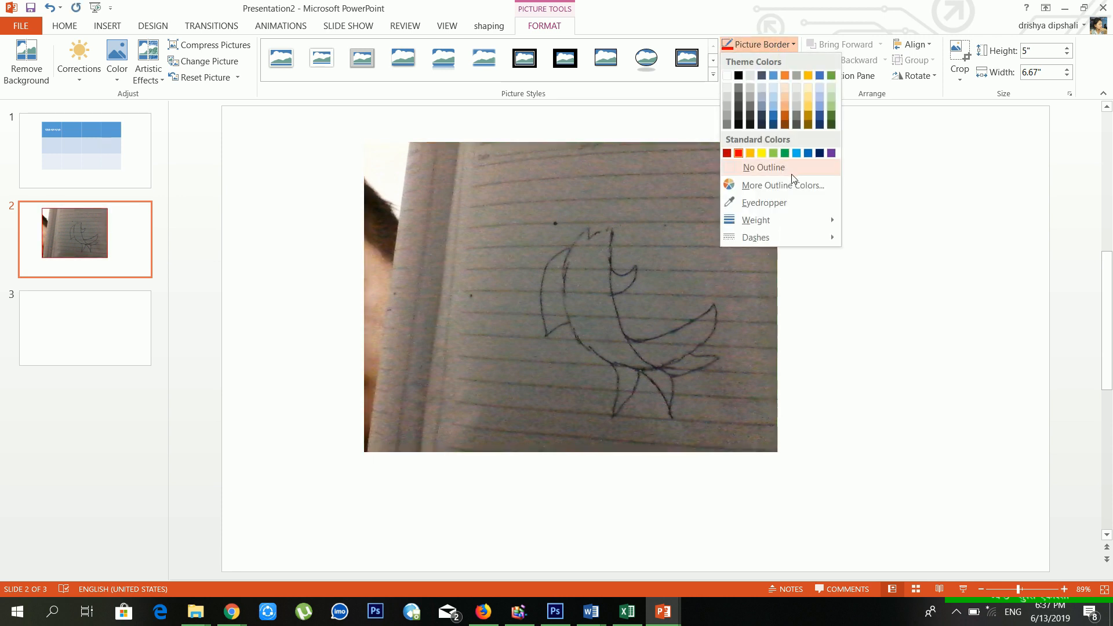
mouse_move(790, 221)
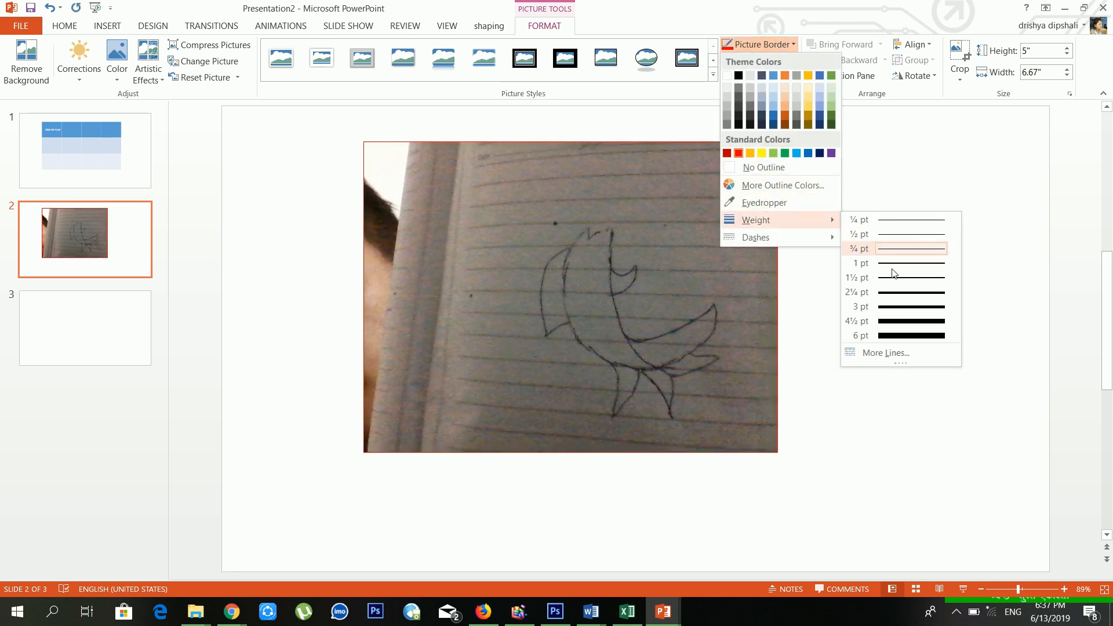
click(914, 337)
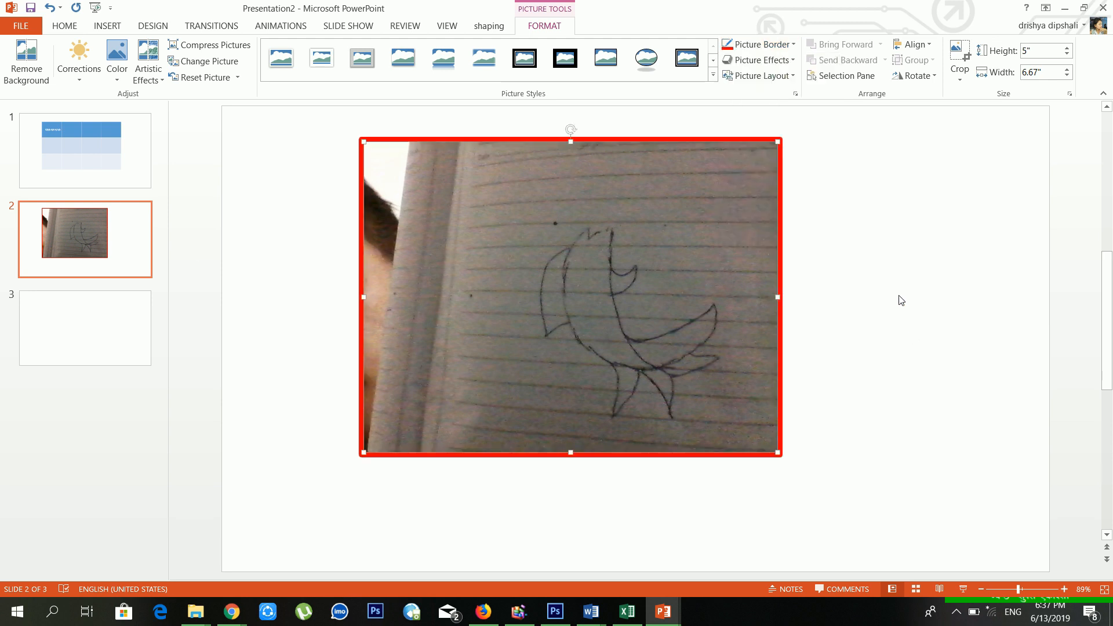
- In More Lines, set the border transparency to 15% and width to 7.75 pt
click(787, 46)
mouse_move(783, 238)
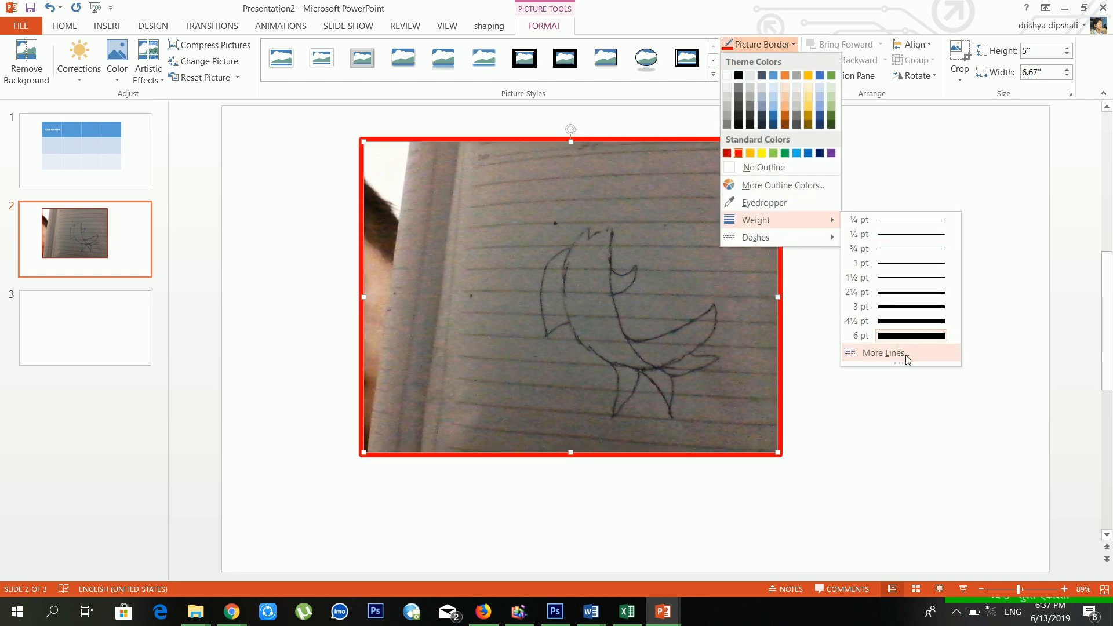
click(907, 358)
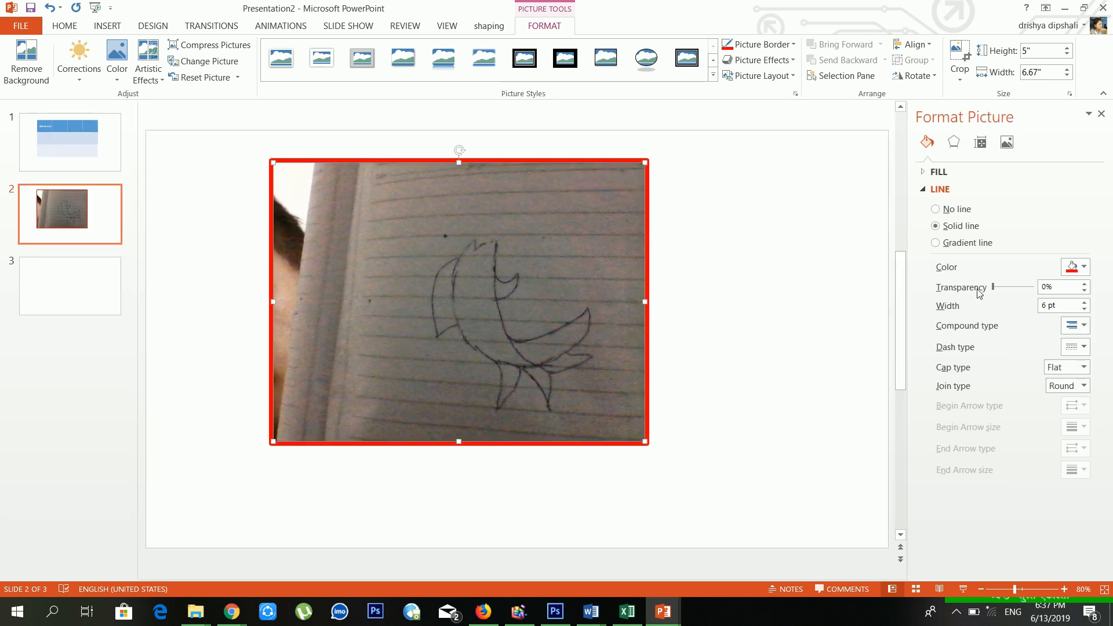
drag(997, 288, 1001, 288)
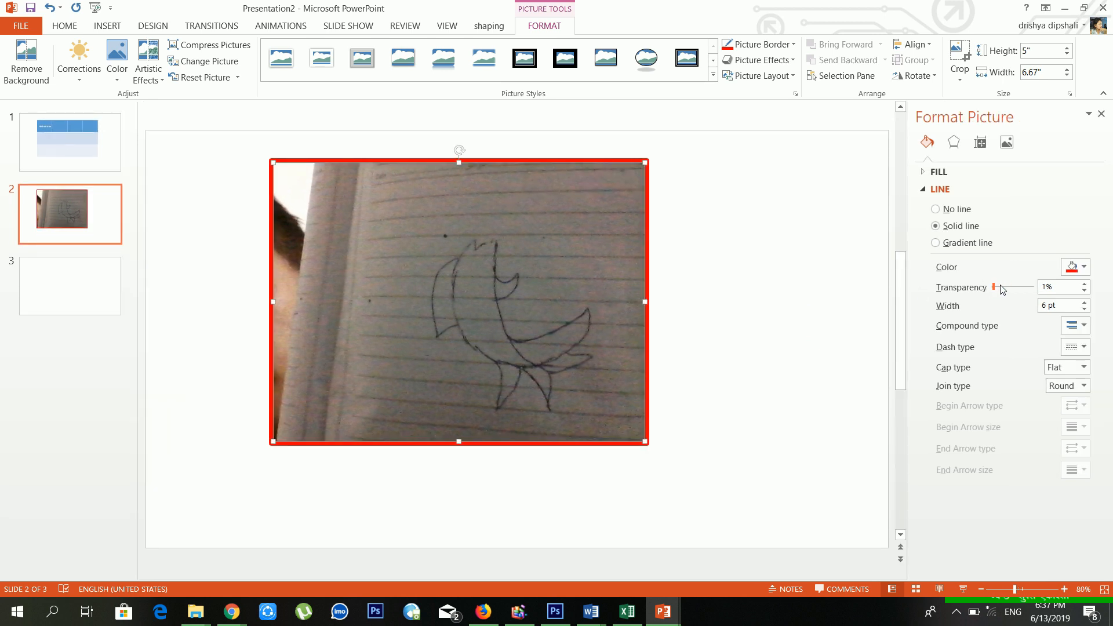
click(1031, 289)
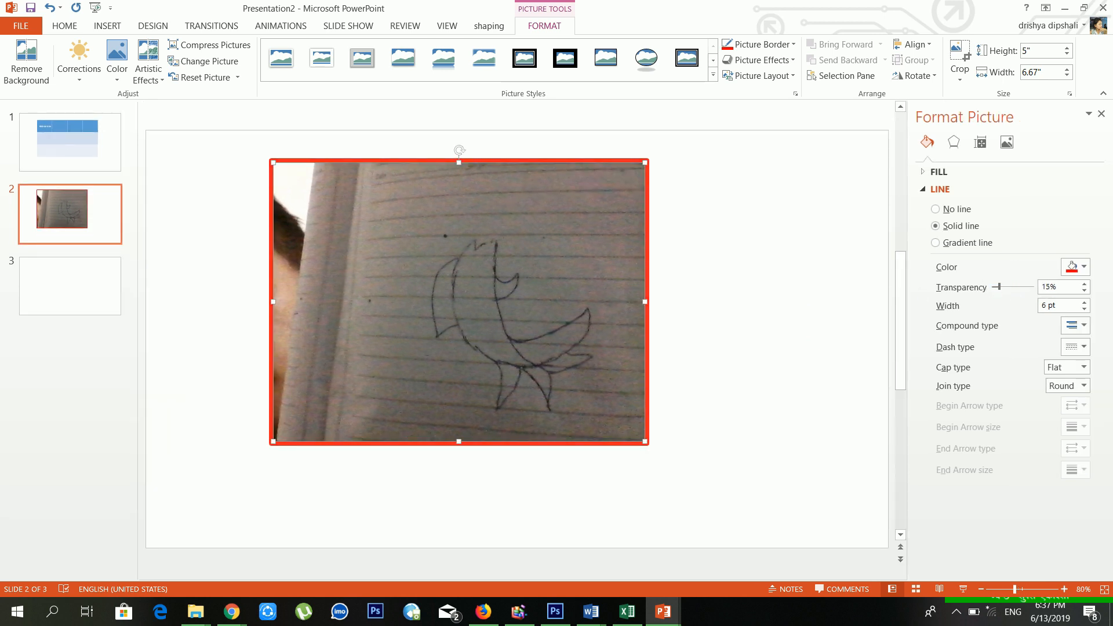
click(1084, 302)
click(1084, 302)
click(1084, 302)
click(1084, 302)
click(1084, 302)
click(1084, 302)
click(1084, 302)
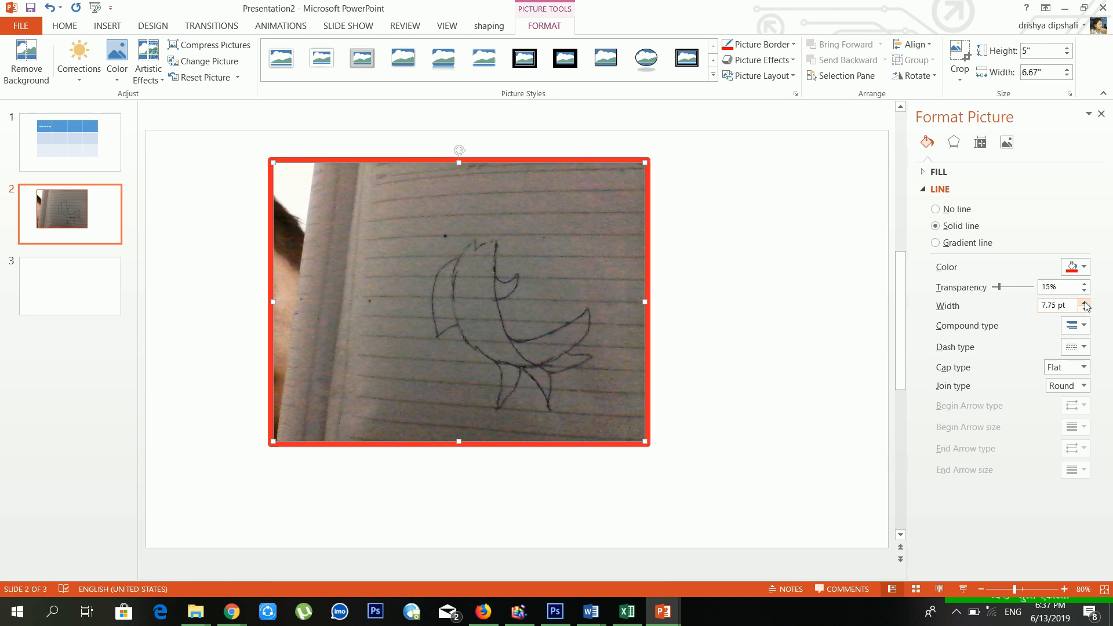
click(1084, 326)
click(1085, 330)
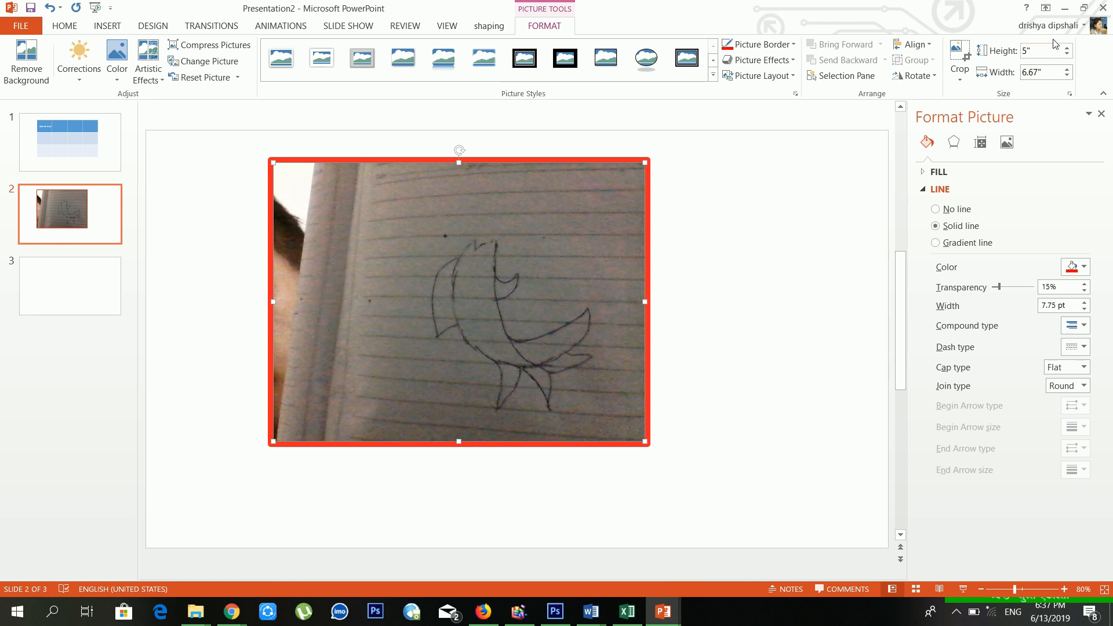
click(1101, 114)
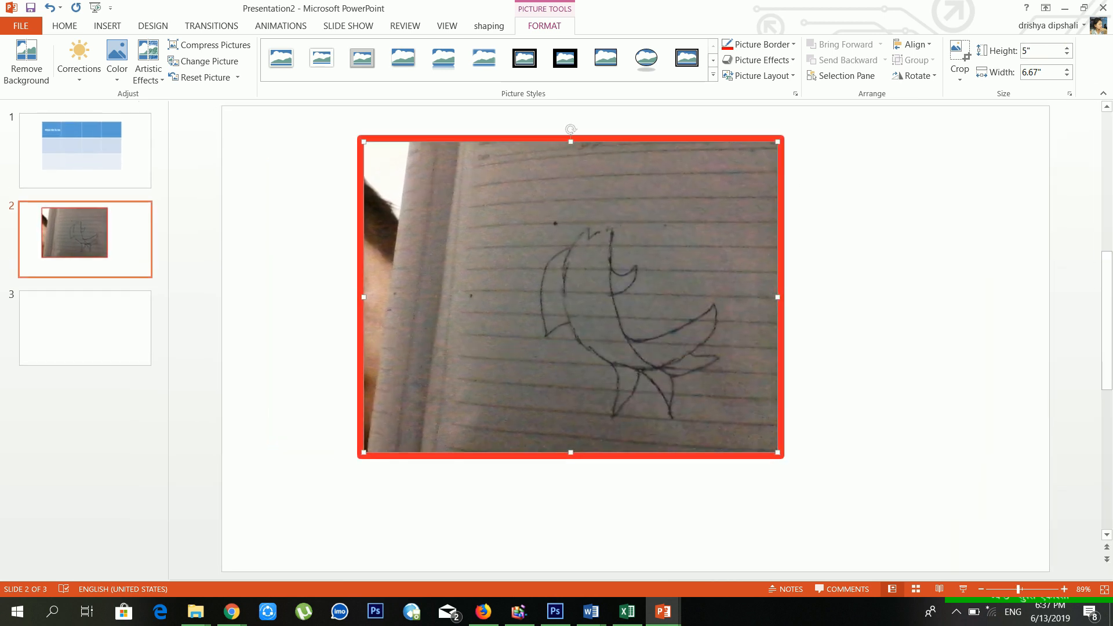
click(784, 46)
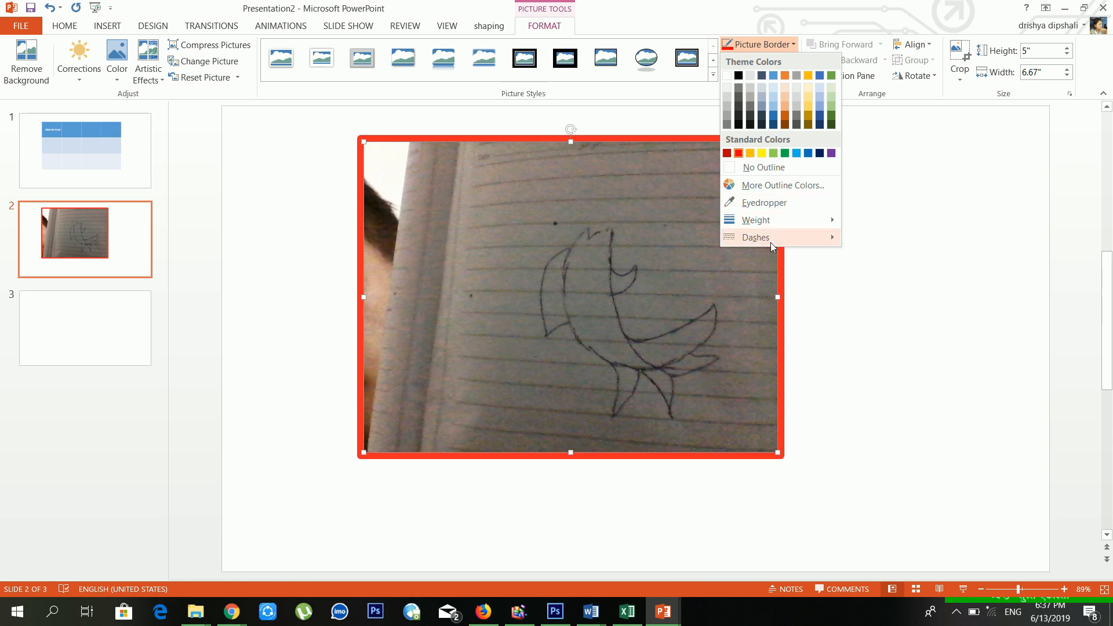
mouse_move(771, 242)
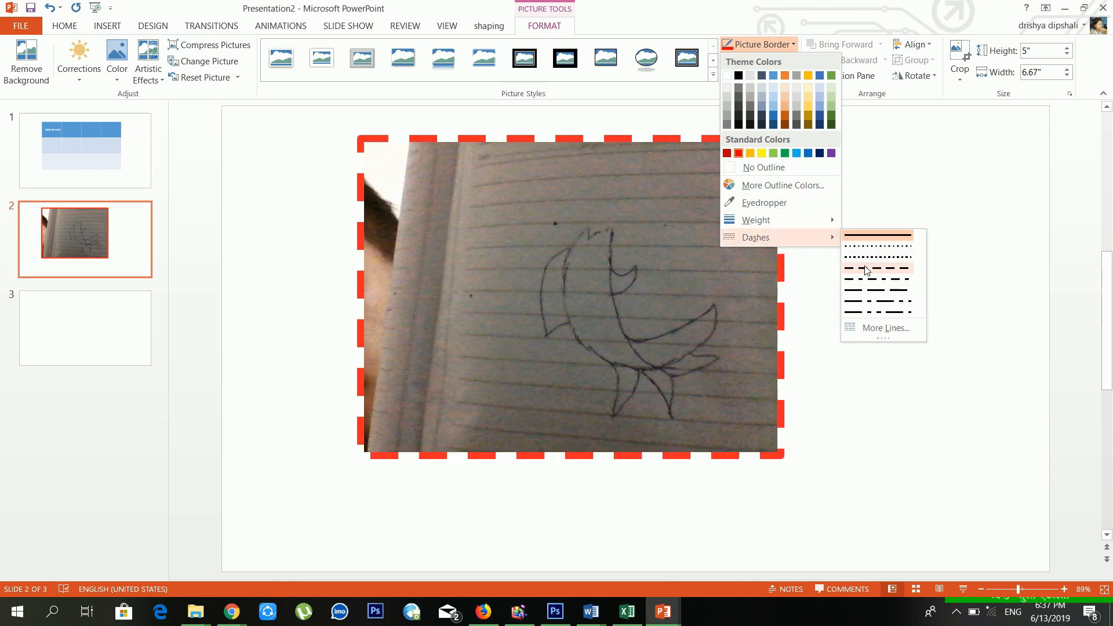
click(655, 289)
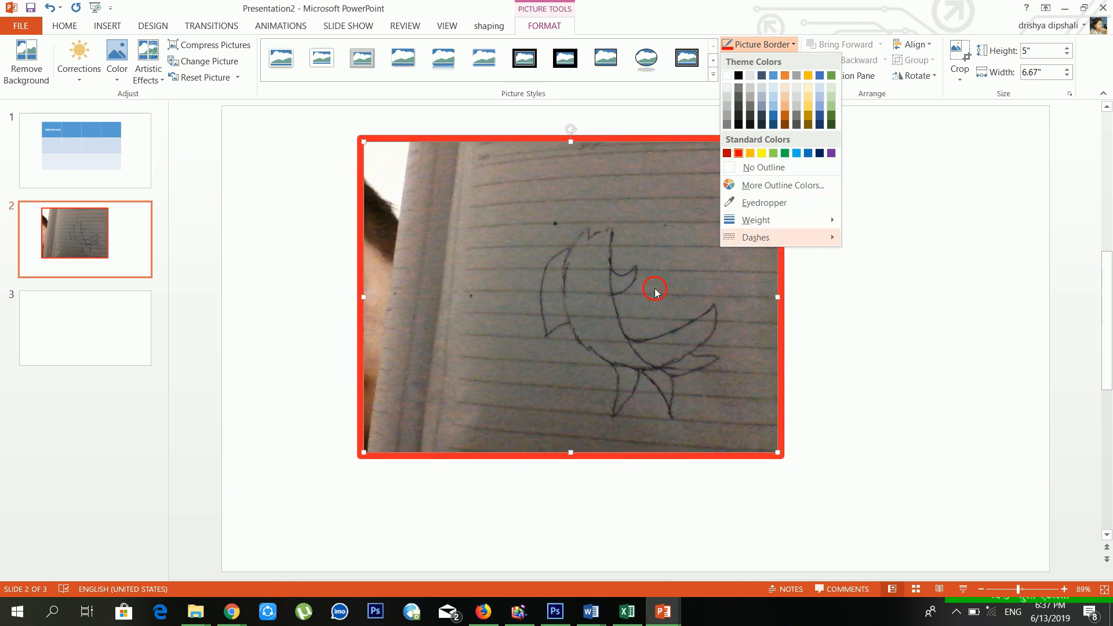
click(783, 61)
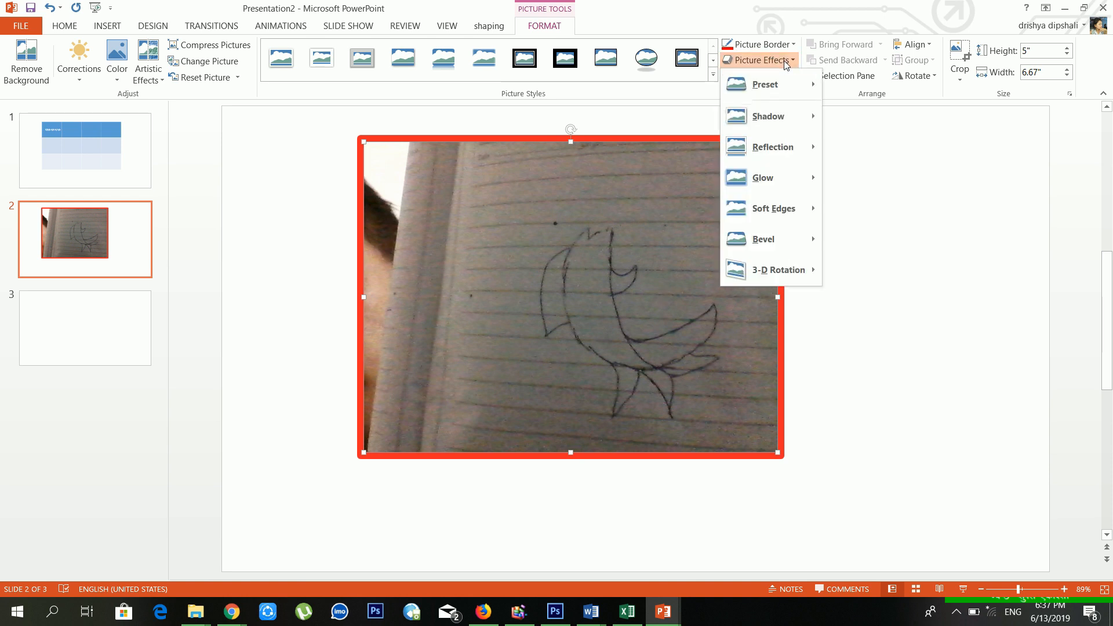
mouse_move(780, 85)
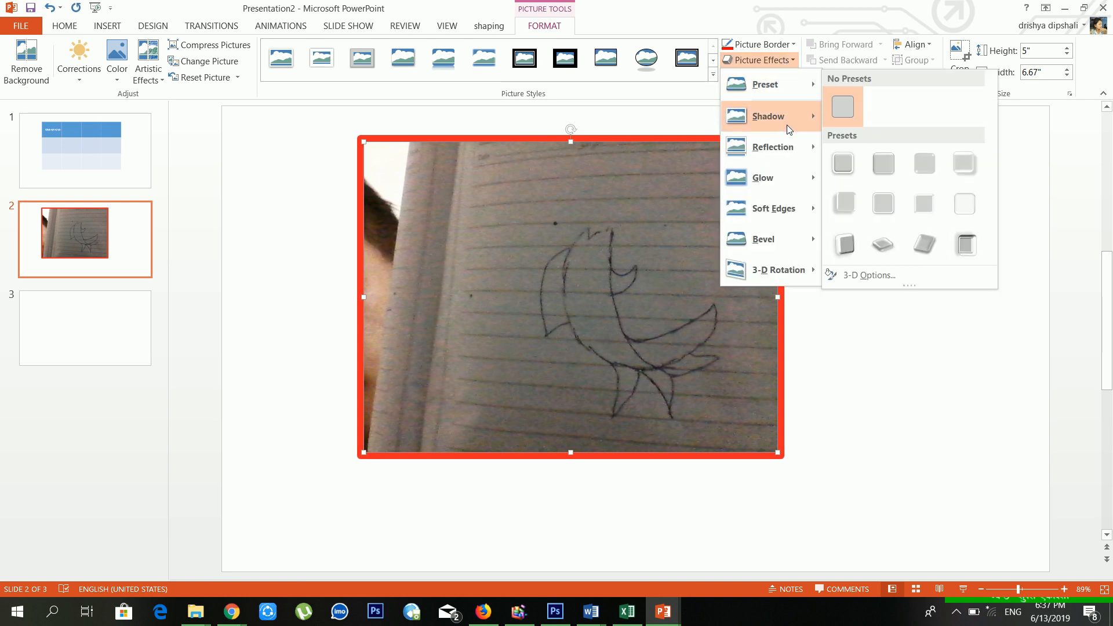
mouse_move(788, 149)
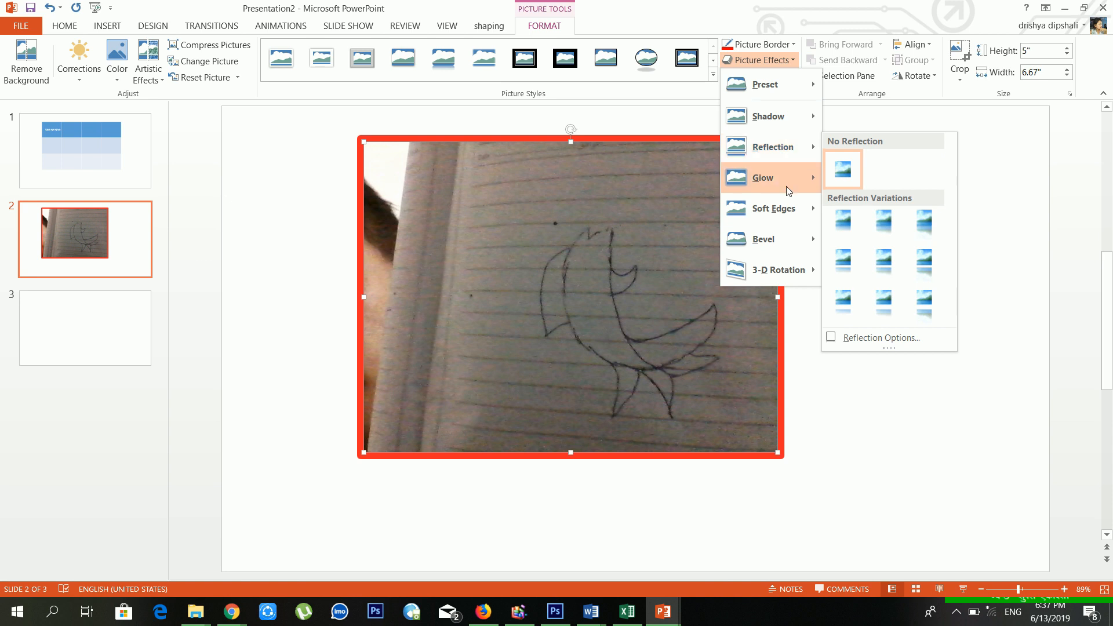
mouse_move(787, 209)
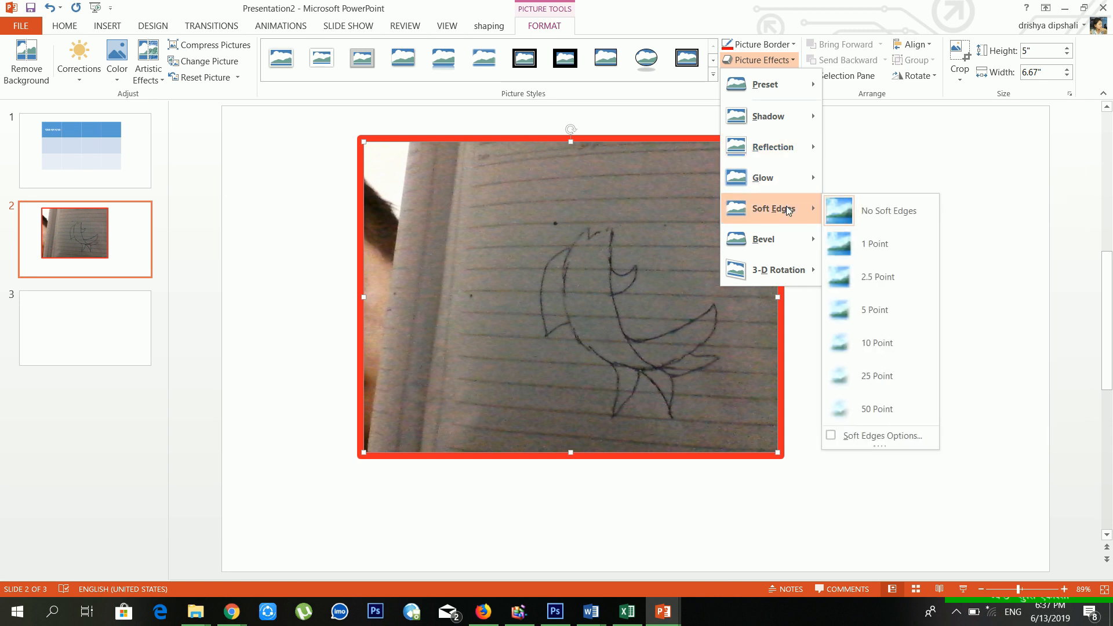
mouse_move(784, 276)
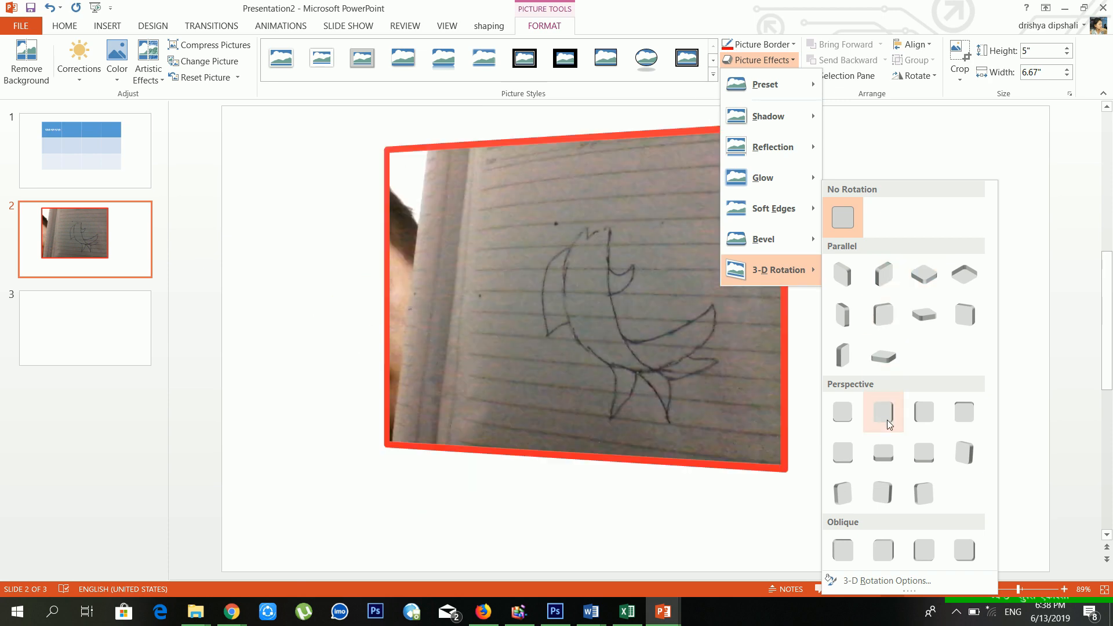
click(868, 146)
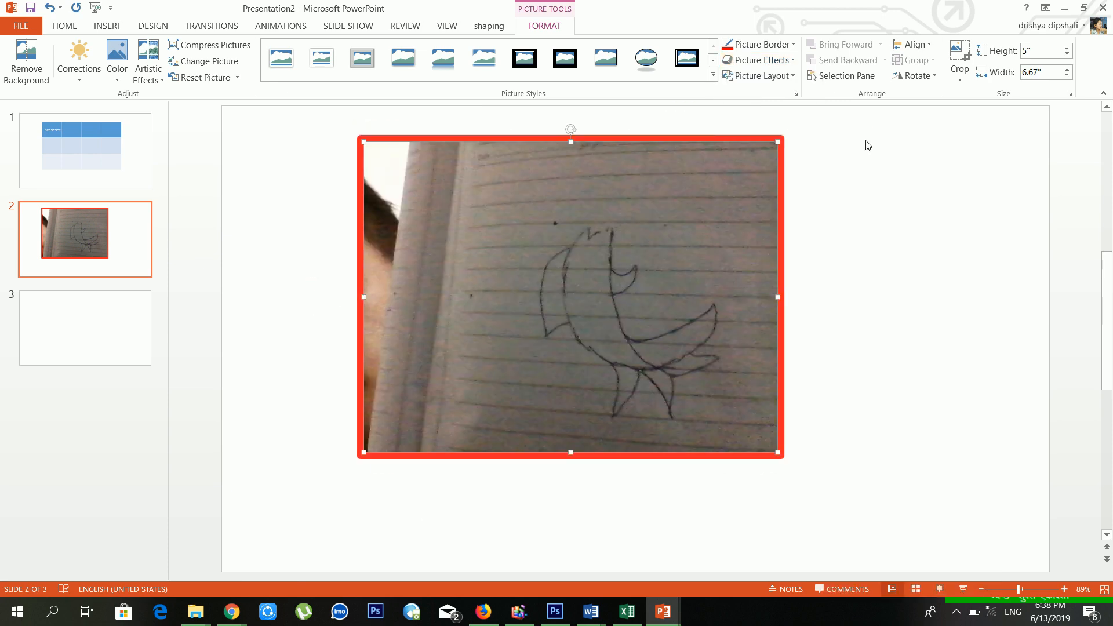
click(771, 78)
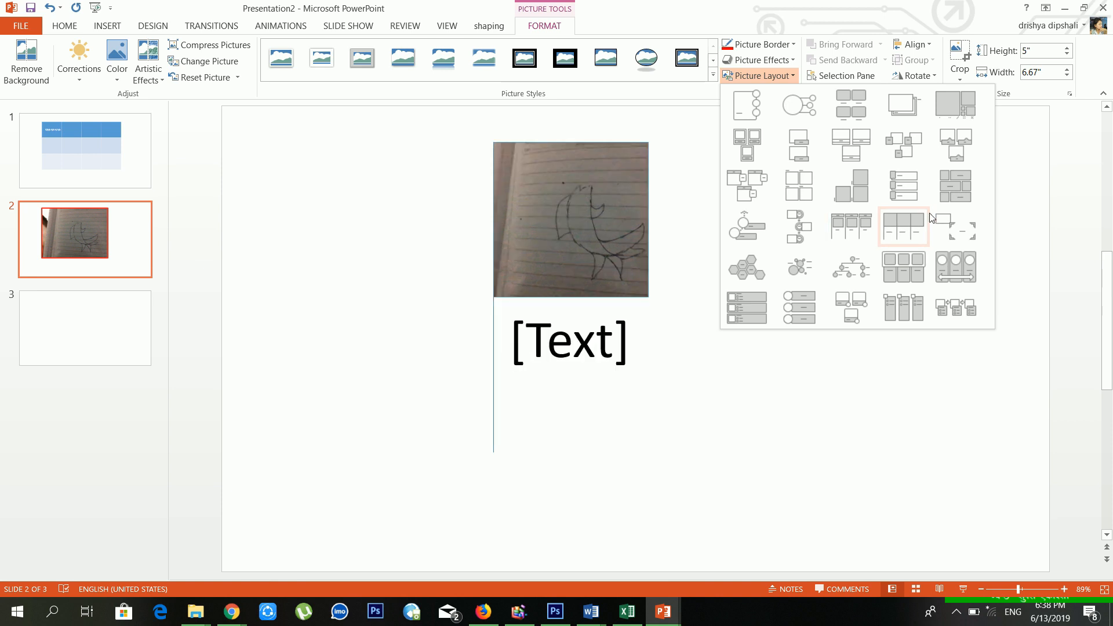
- Dismiss the Picture Layout gallery and move to the blank slide 3 with Insert commands showing
click(789, 79)
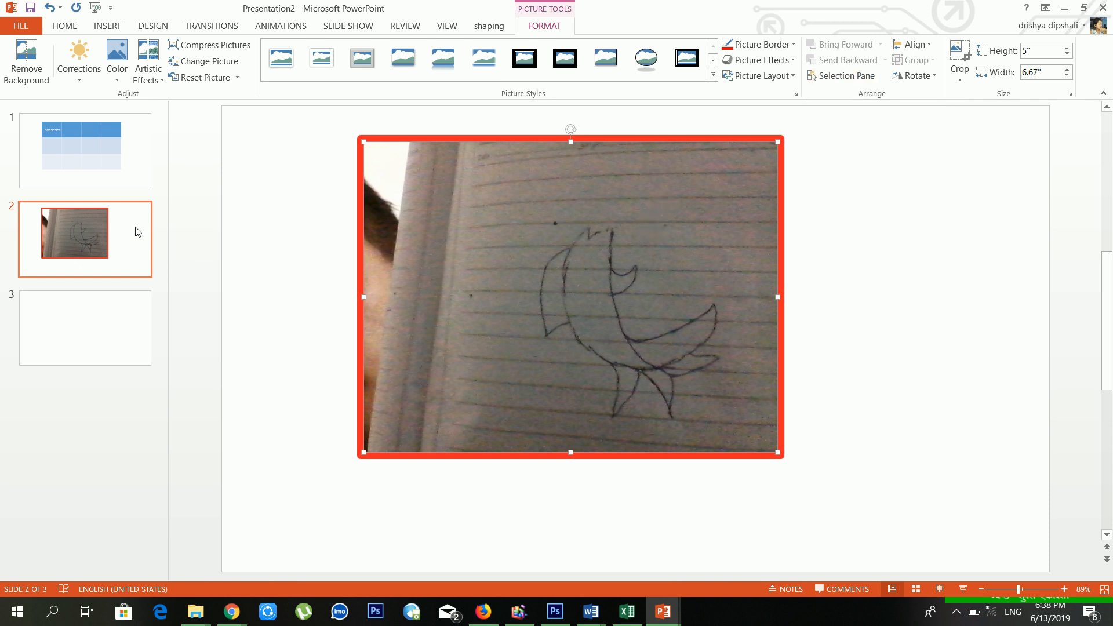
click(50, 352)
click(111, 24)
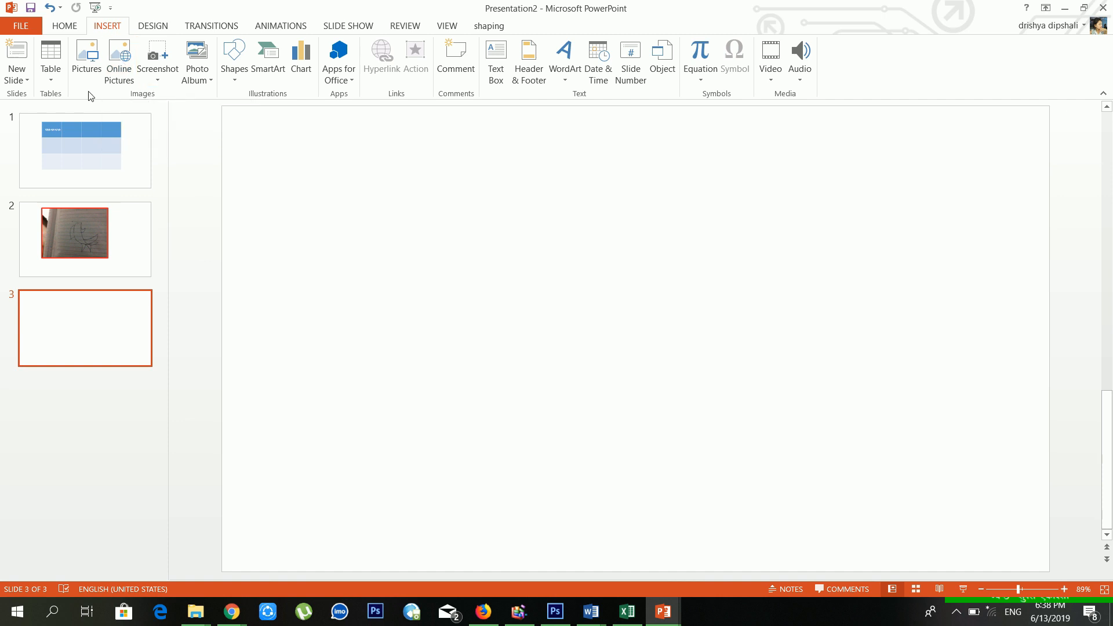
click(119, 64)
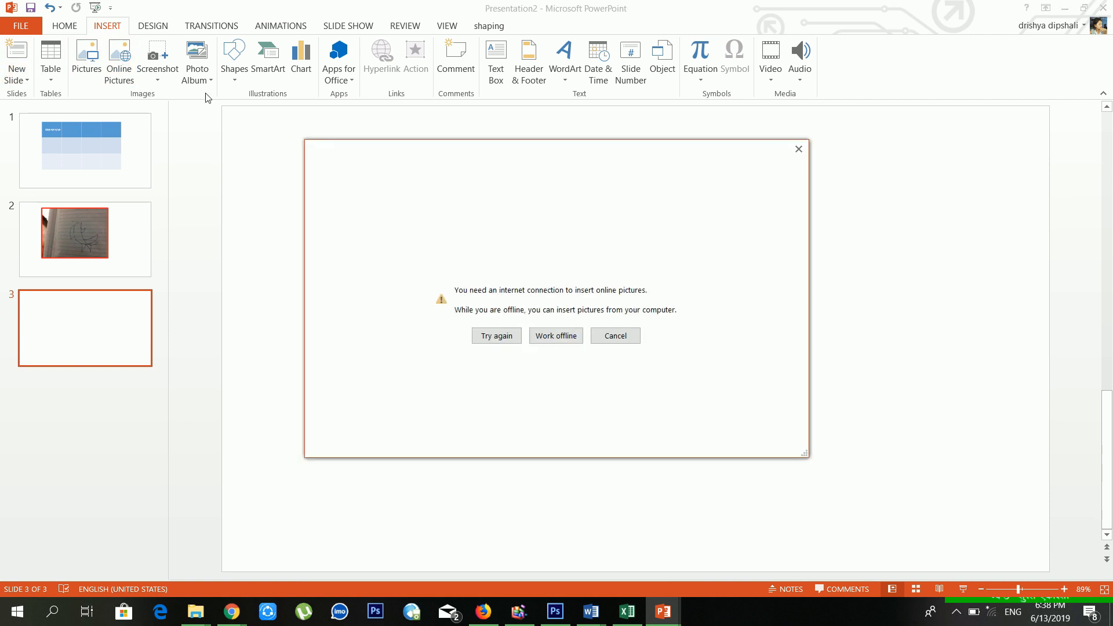
click(799, 149)
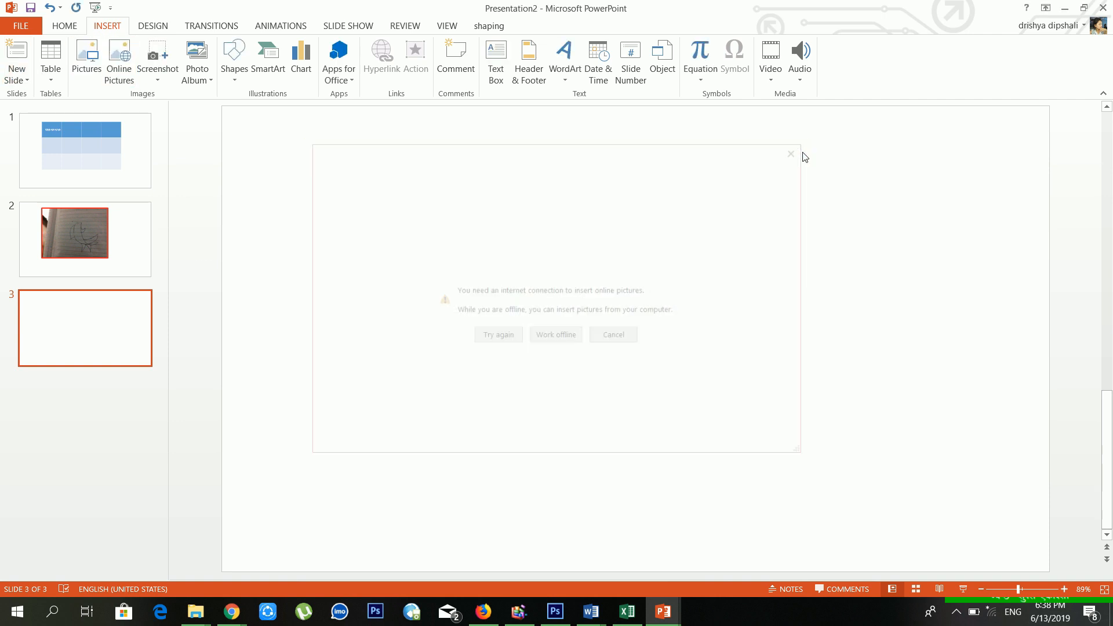
- Check the Screenshot window captures twice, glancing at slide 2 before returning to slide 3
click(168, 81)
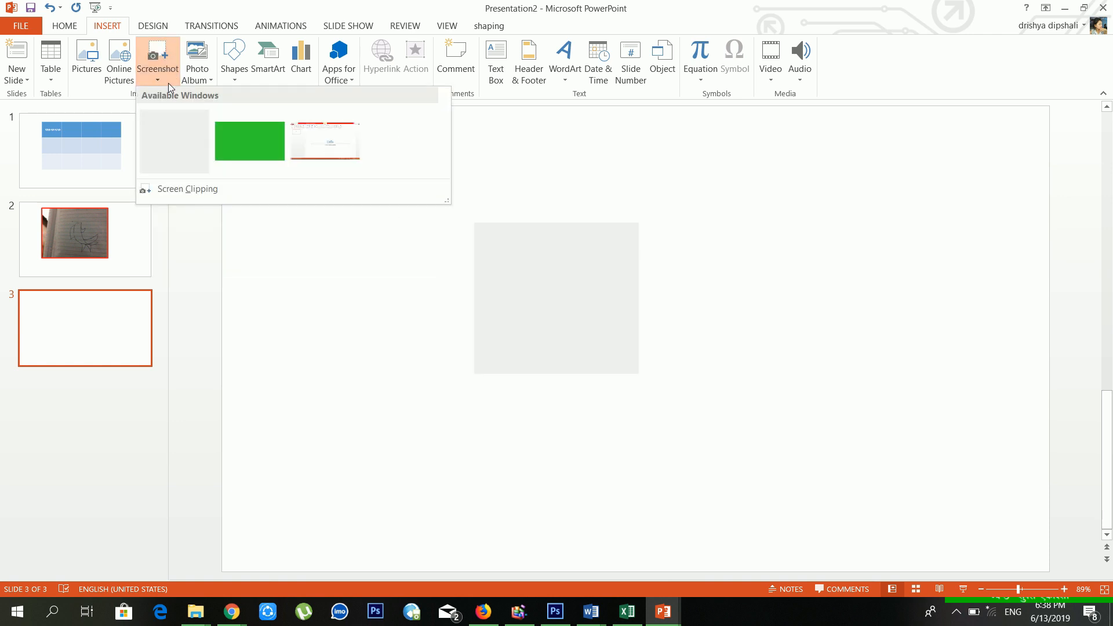
click(654, 248)
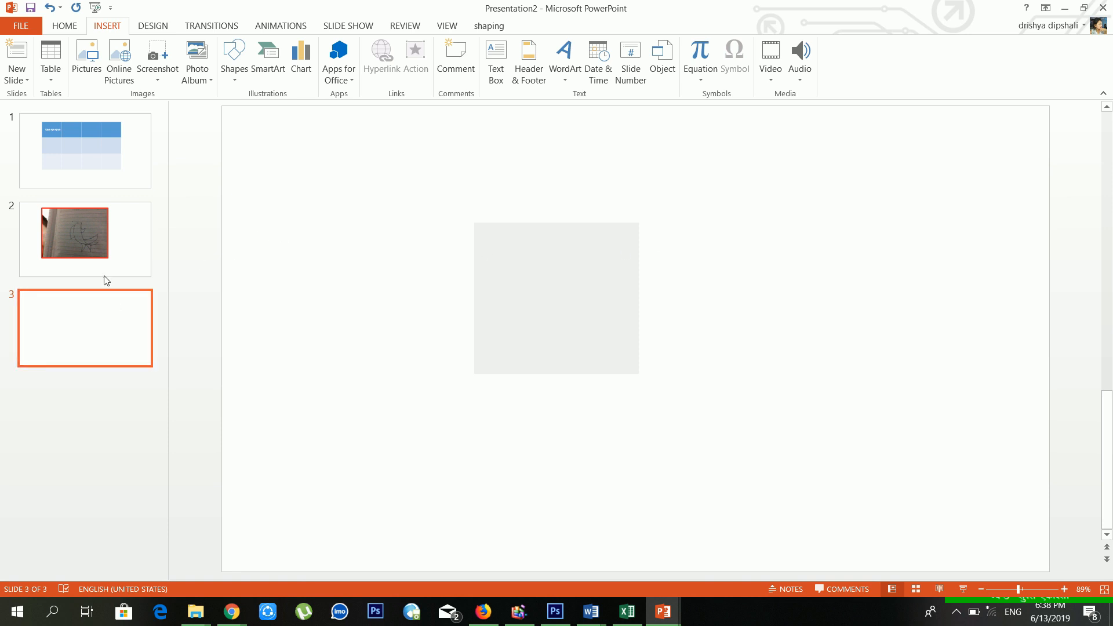
click(102, 238)
click(119, 316)
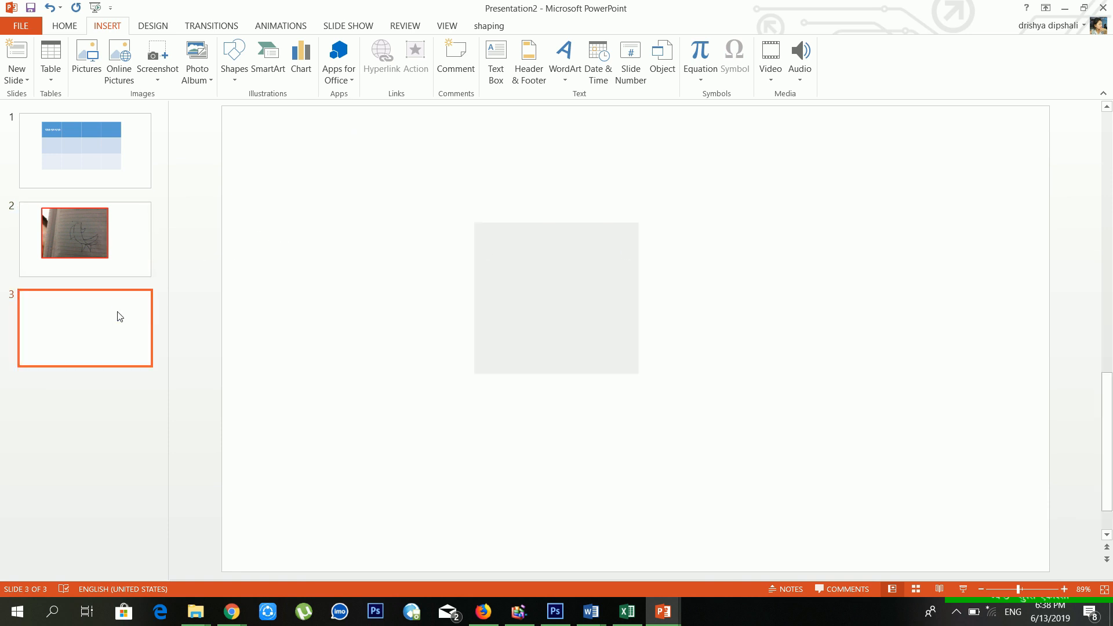
click(166, 84)
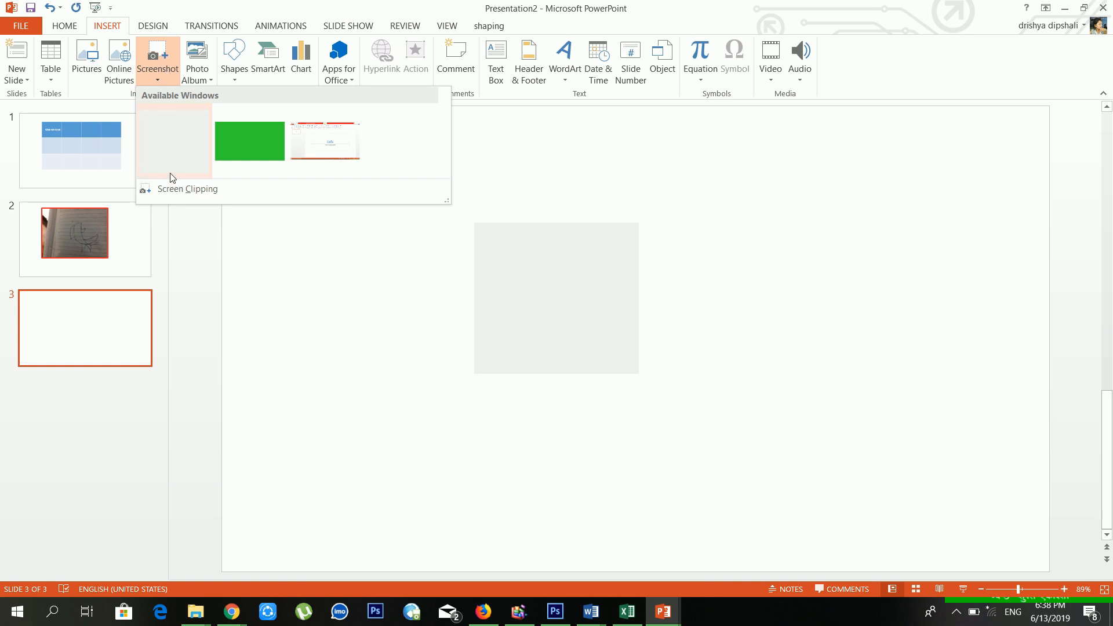
click(109, 348)
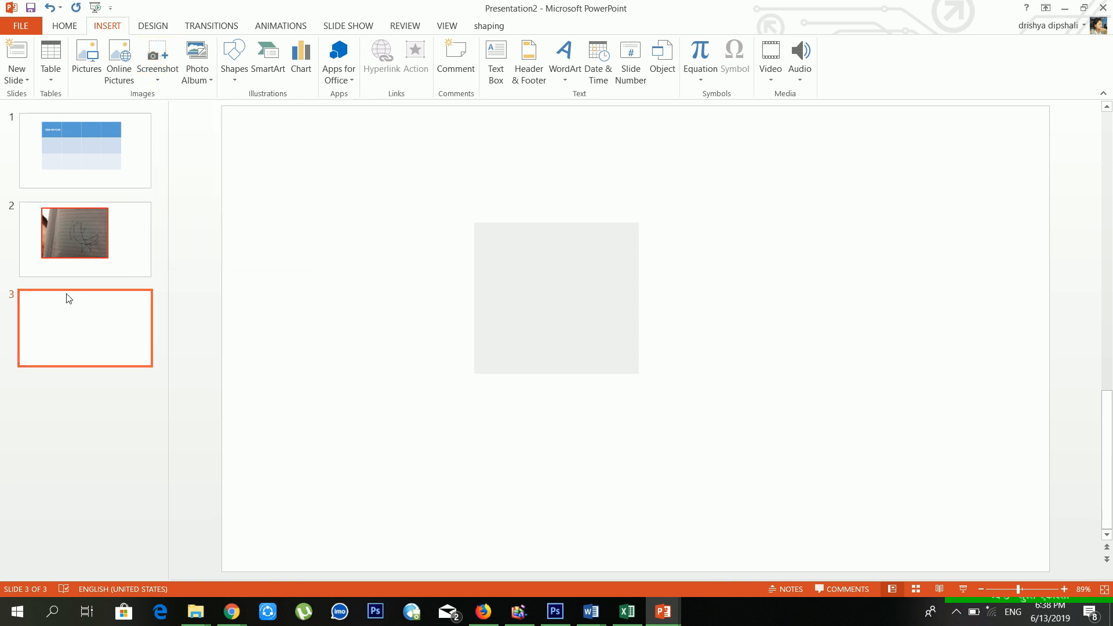
- Bring up the Photo Album dropdown options
click(208, 80)
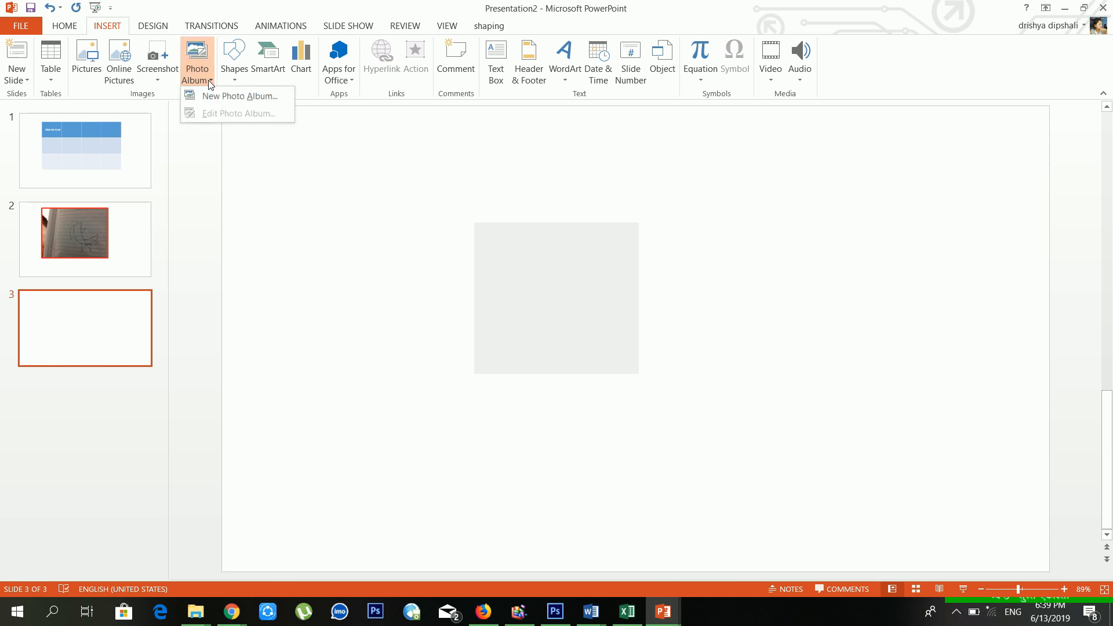
click(112, 357)
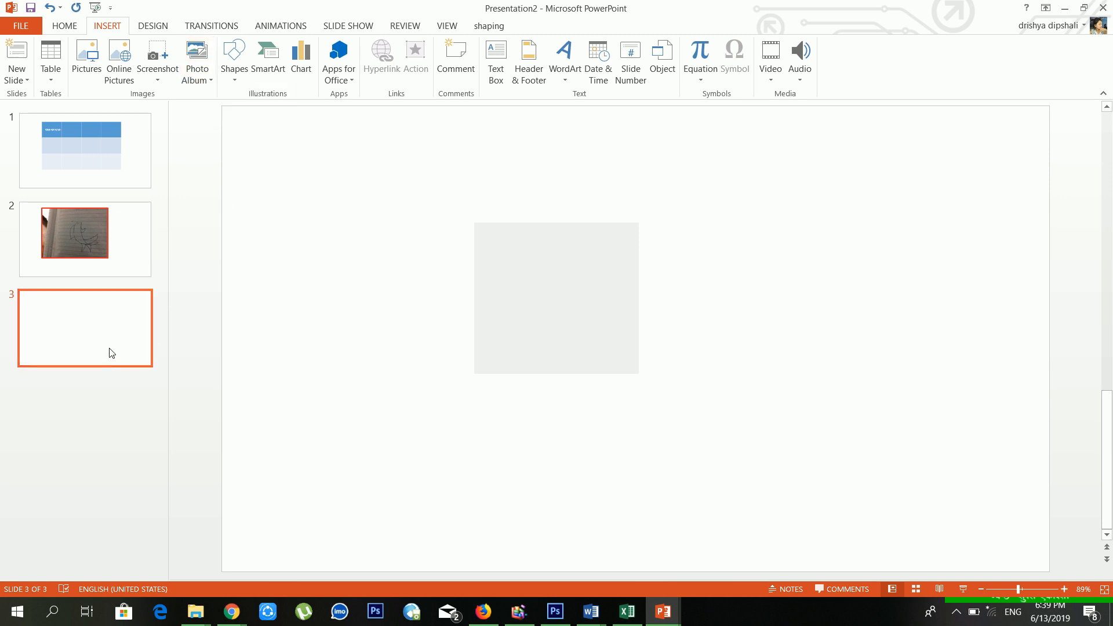
click(204, 79)
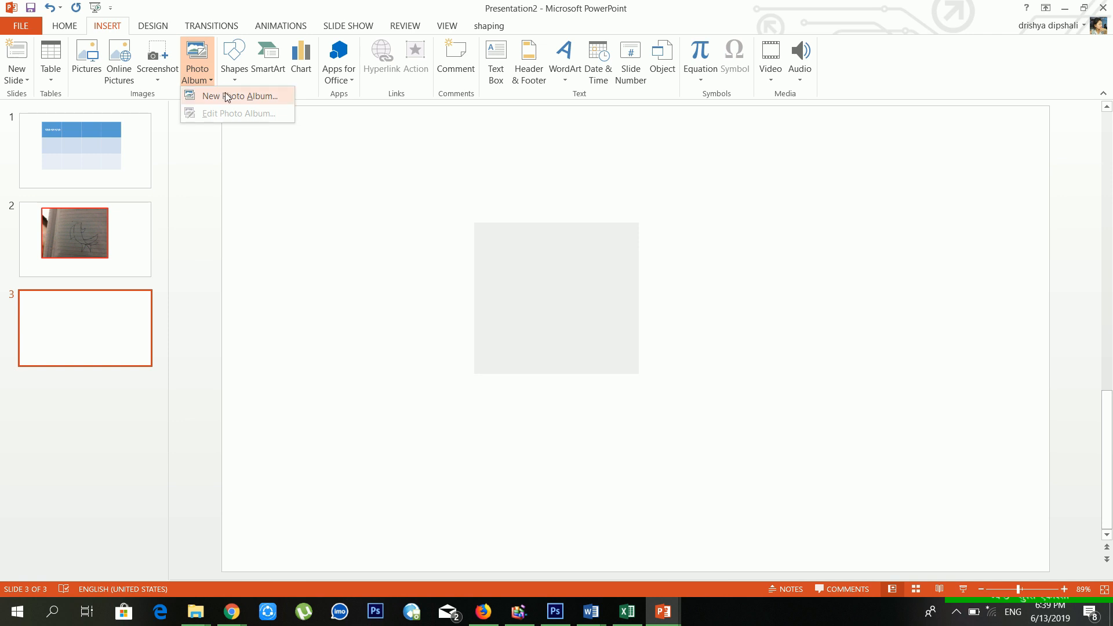
- Start a New Photo Album with Camera Roll pictures, dragging the dialog to the upper left
click(226, 97)
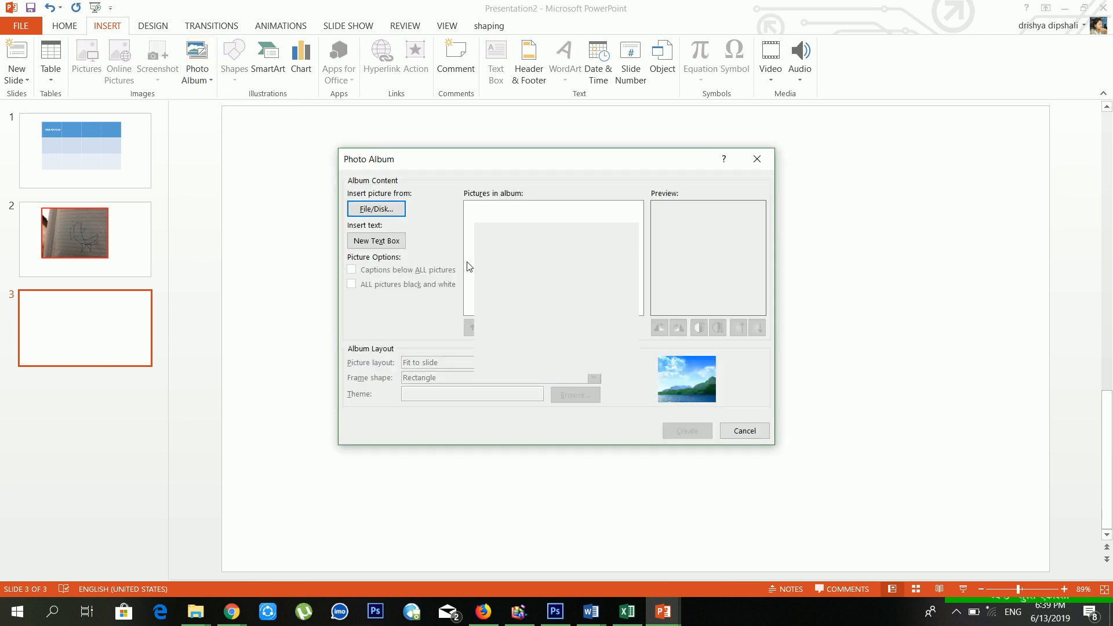
click(387, 210)
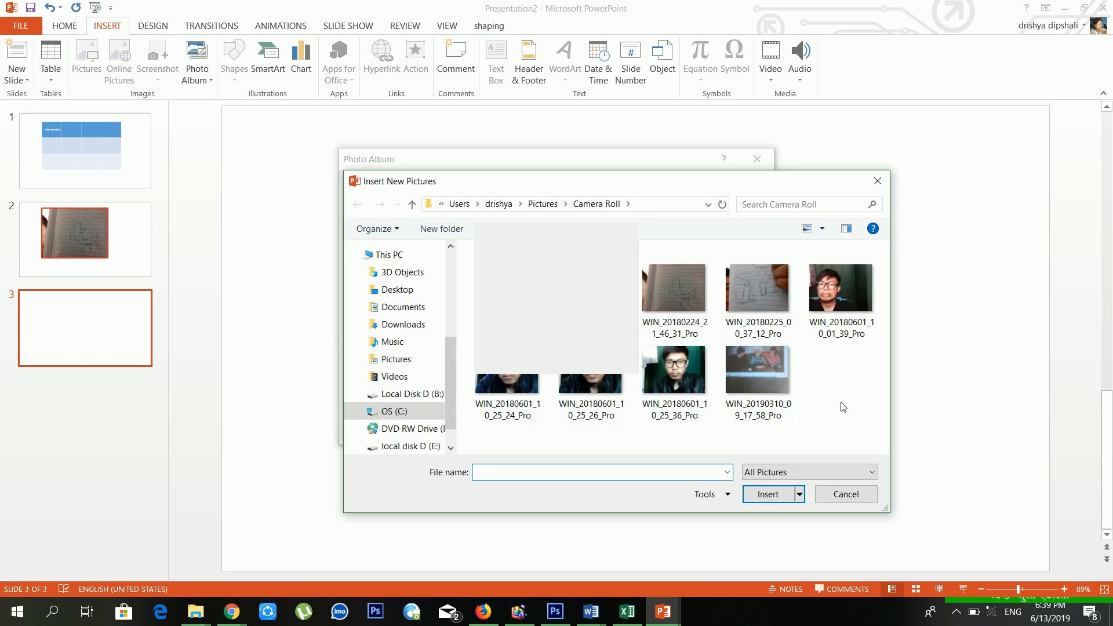
drag(846, 406, 679, 266)
click(765, 494)
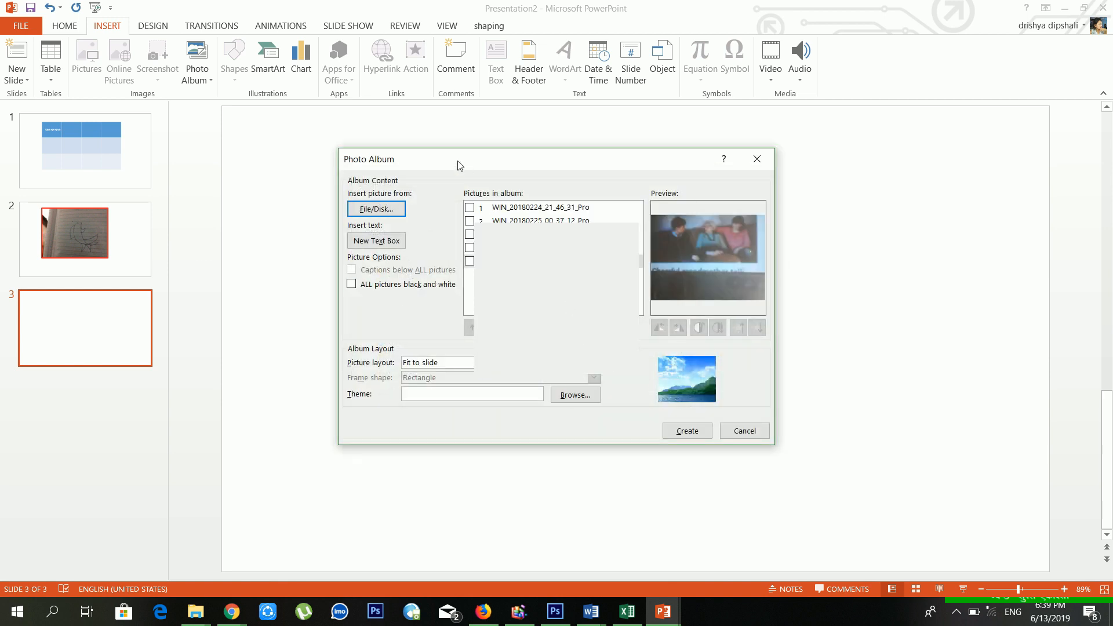
drag(459, 166, 280, 122)
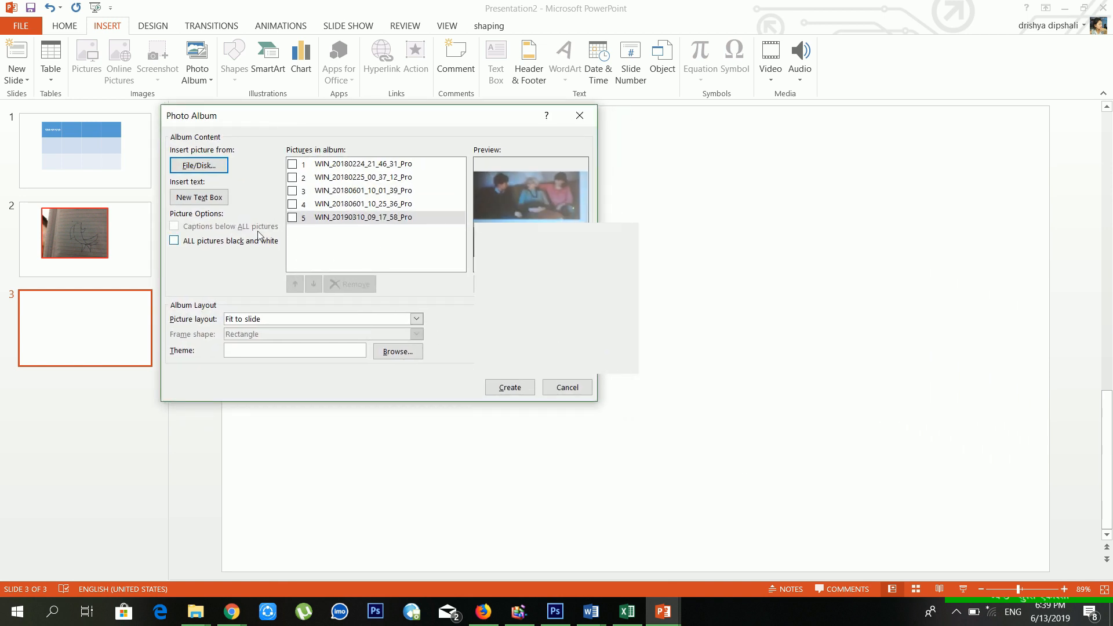
drag(388, 113, 293, 72)
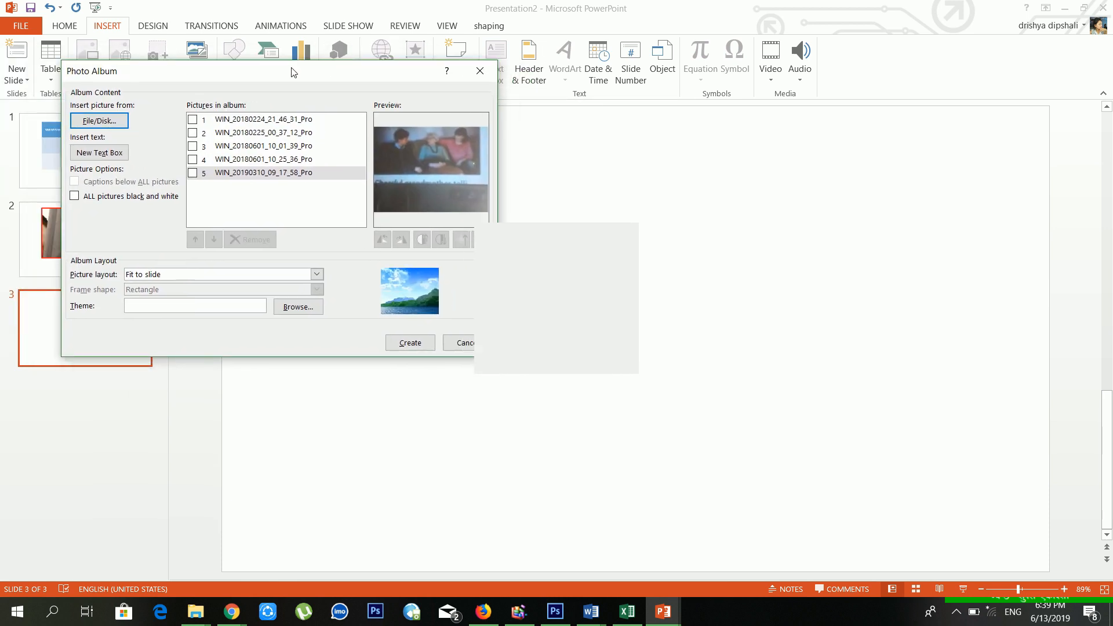
- Set the album's picture layout to 4 pictures per slide
click(310, 276)
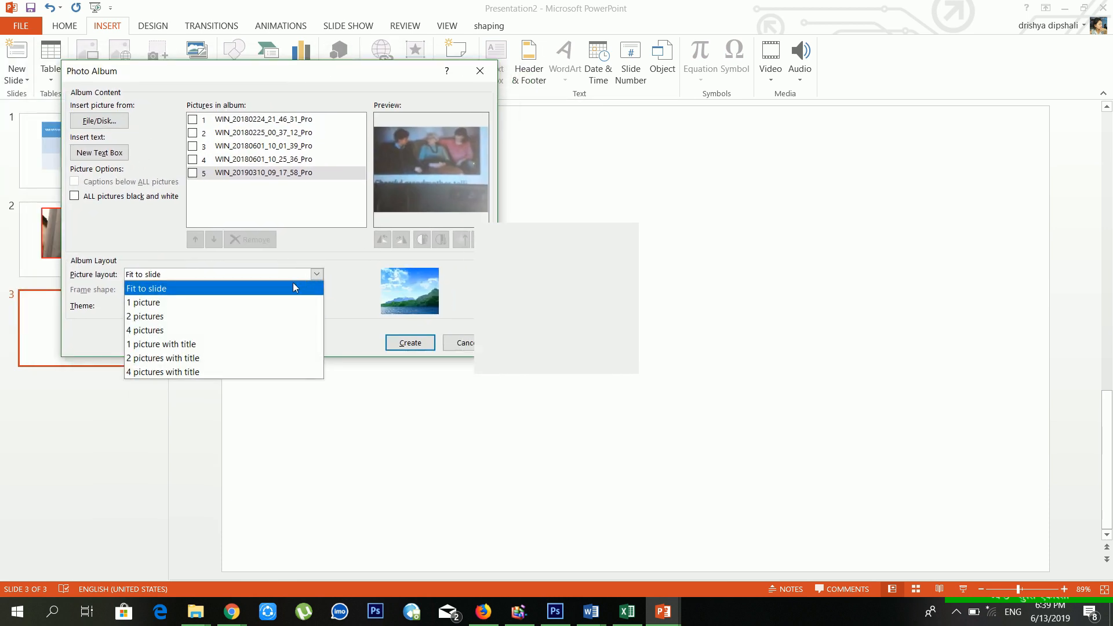
click(296, 276)
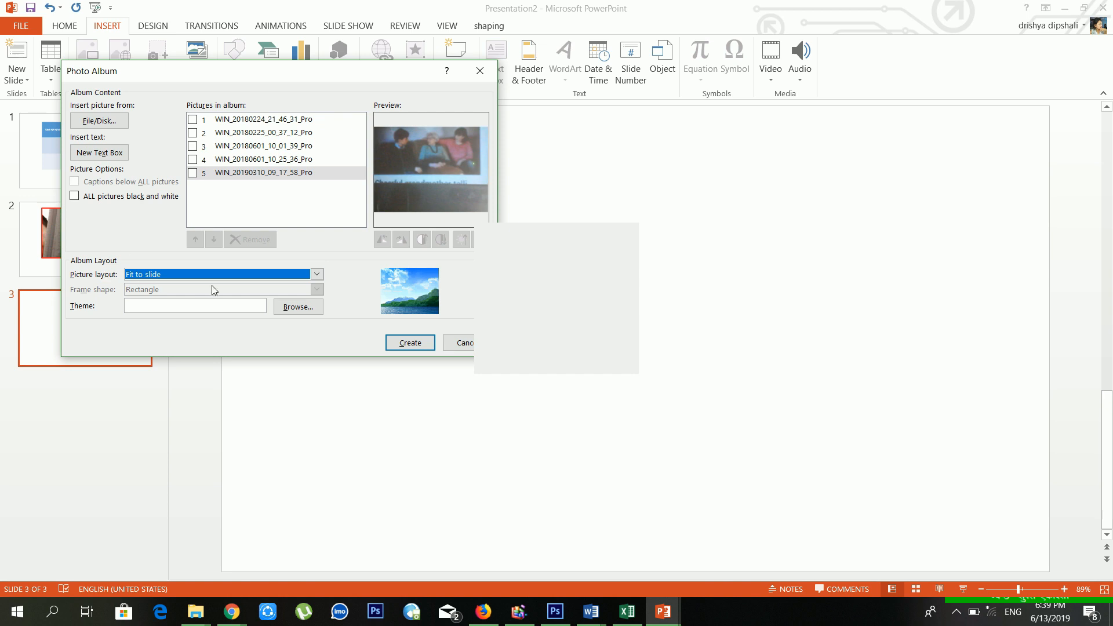
click(191, 276)
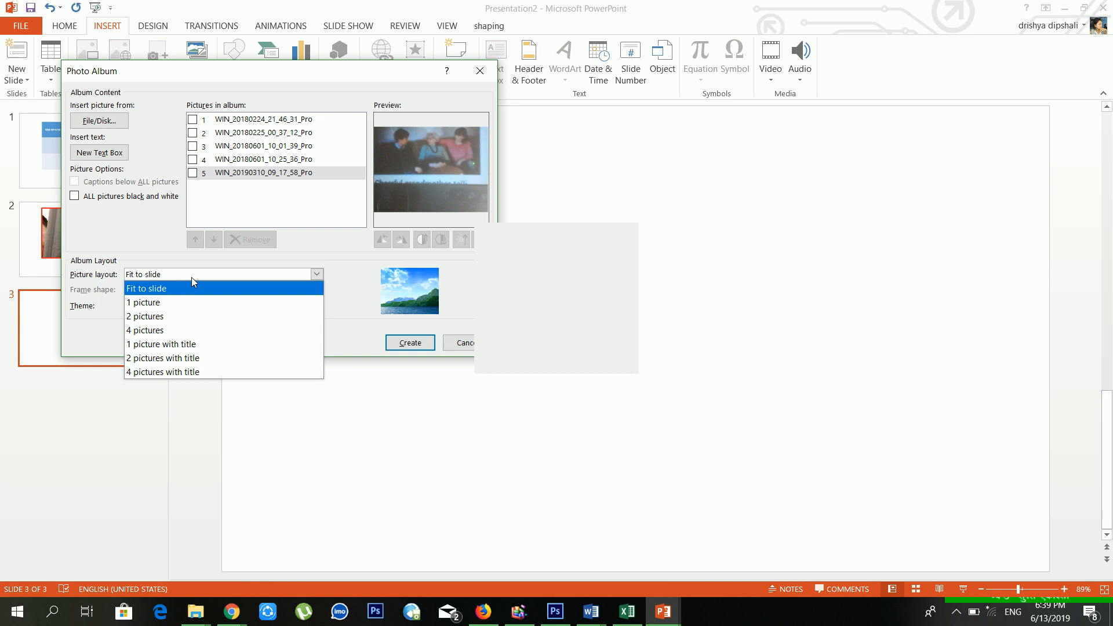
click(203, 316)
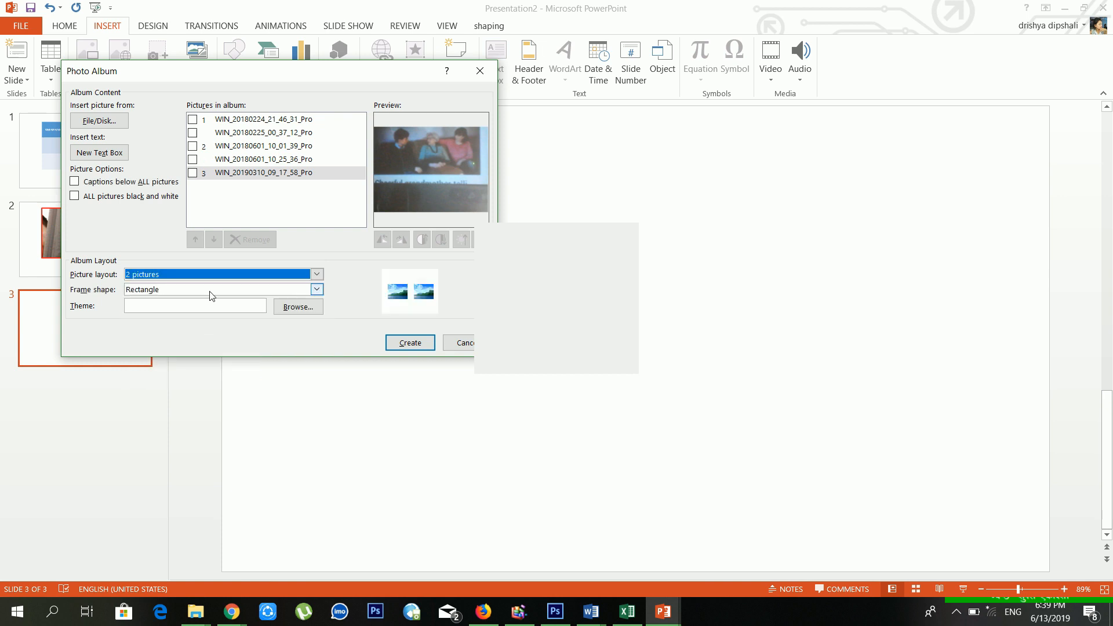
click(235, 279)
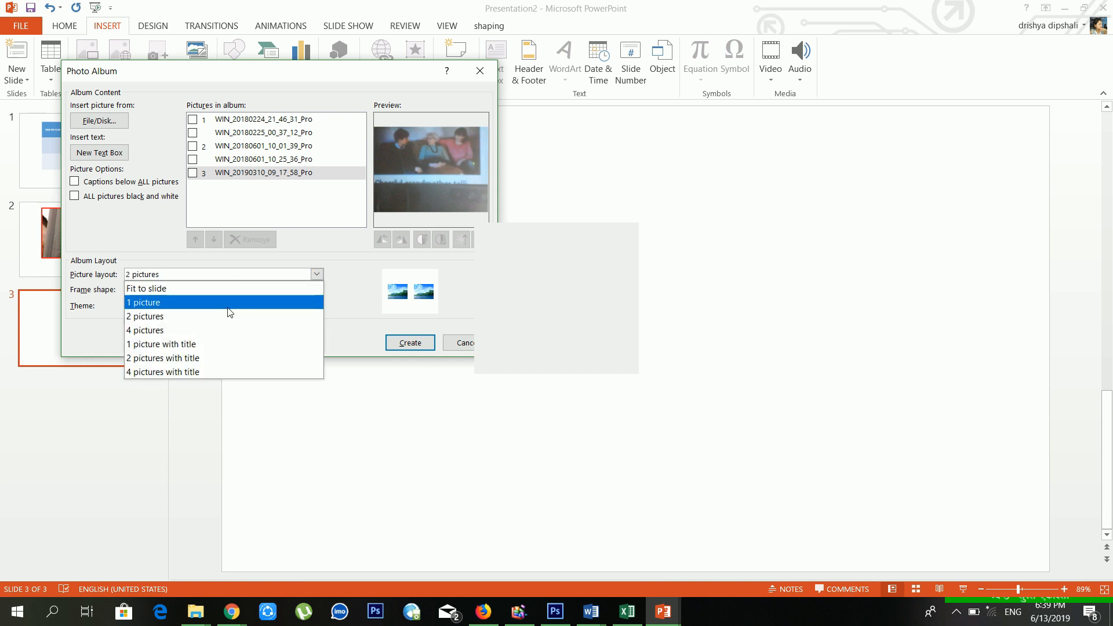
click(200, 329)
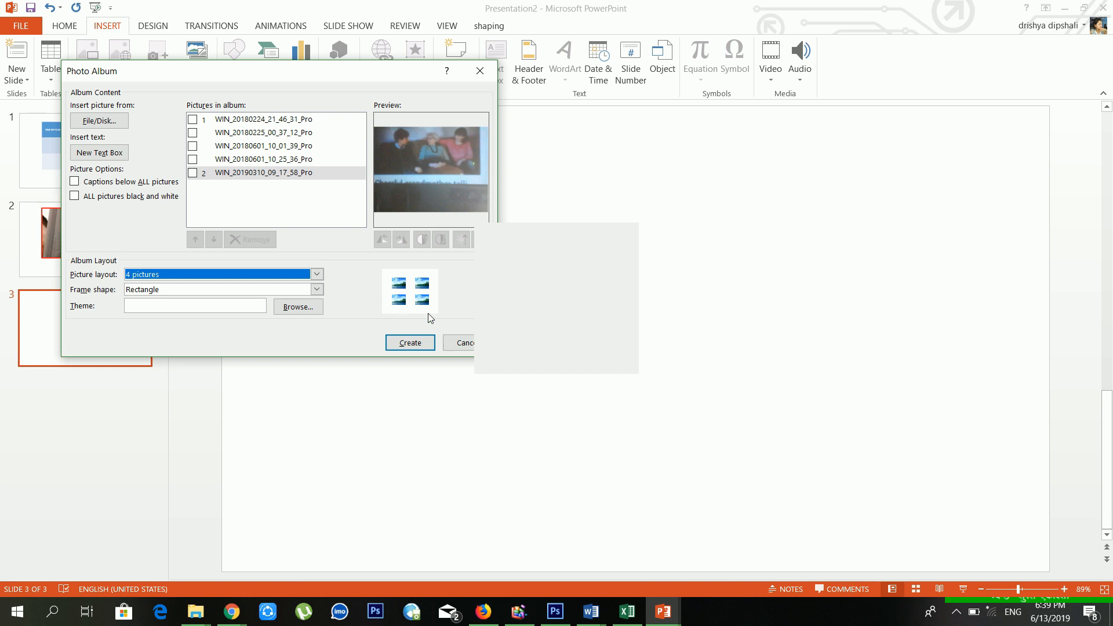
- Set the album's frame shape to Center Shadow Rectangle
click(220, 290)
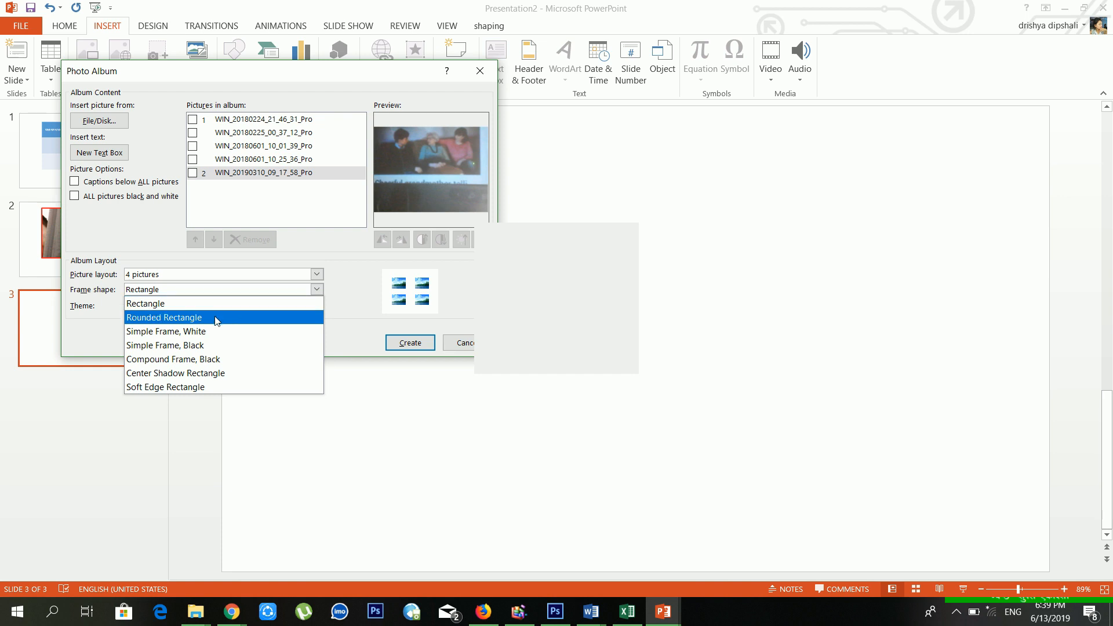
click(216, 319)
click(233, 291)
click(232, 374)
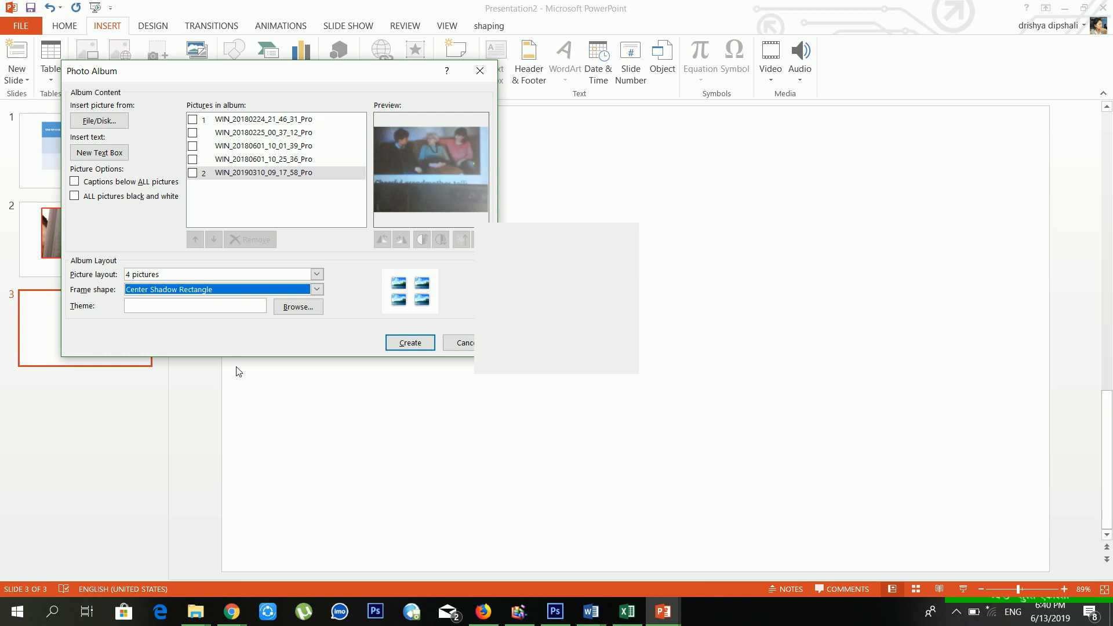
- Choose the Retrospect theme for the photo album and create it
click(293, 309)
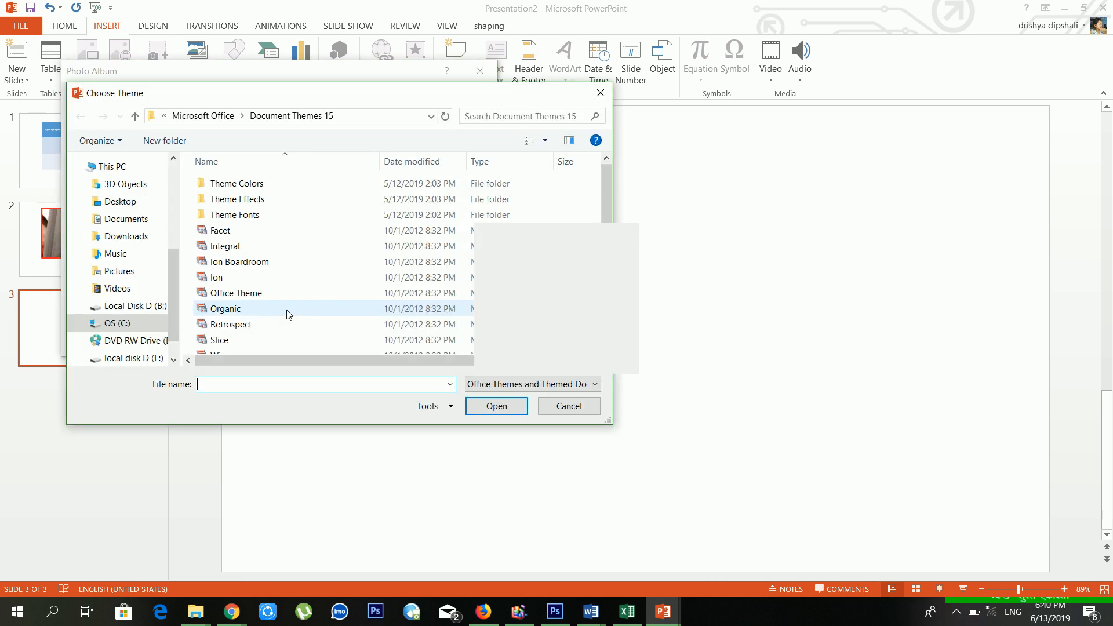
scroll(264, 274, down, 1)
click(260, 272)
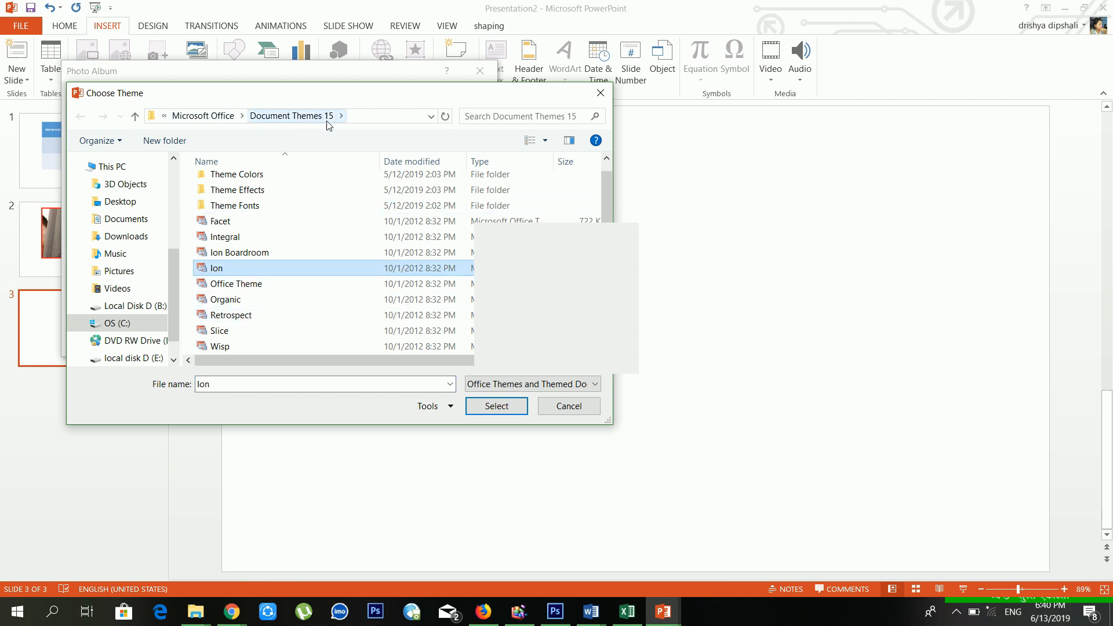
click(258, 315)
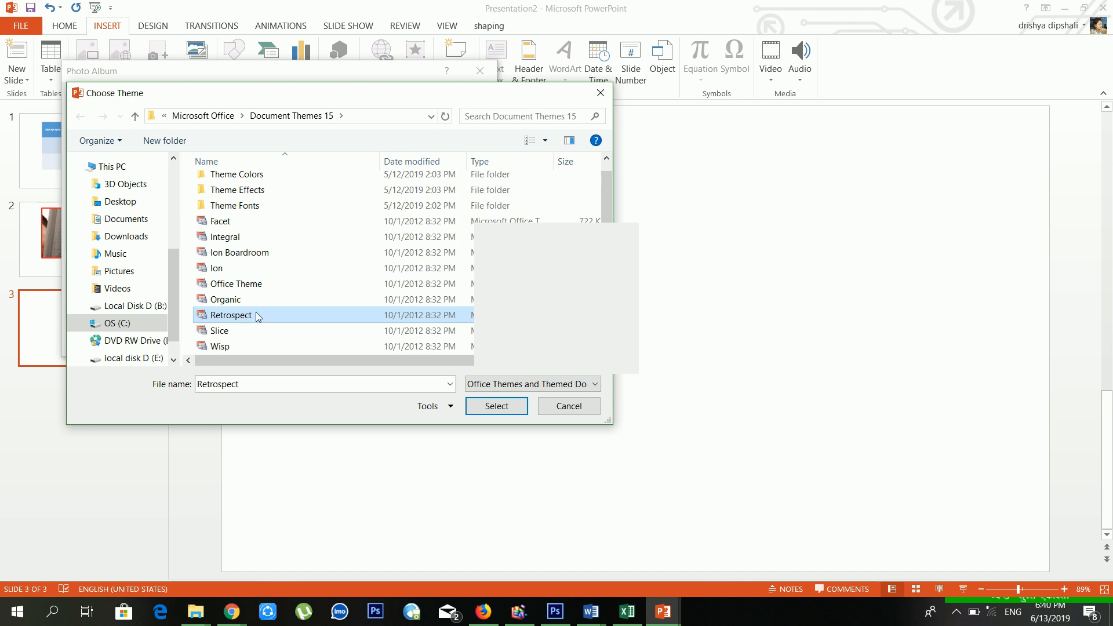
click(497, 407)
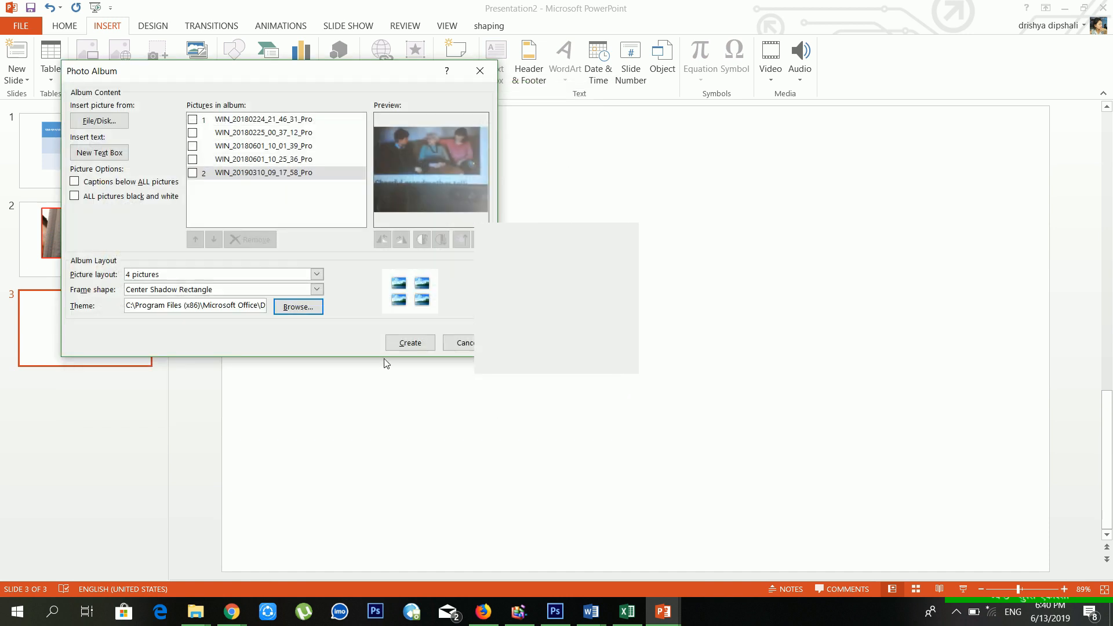
click(406, 343)
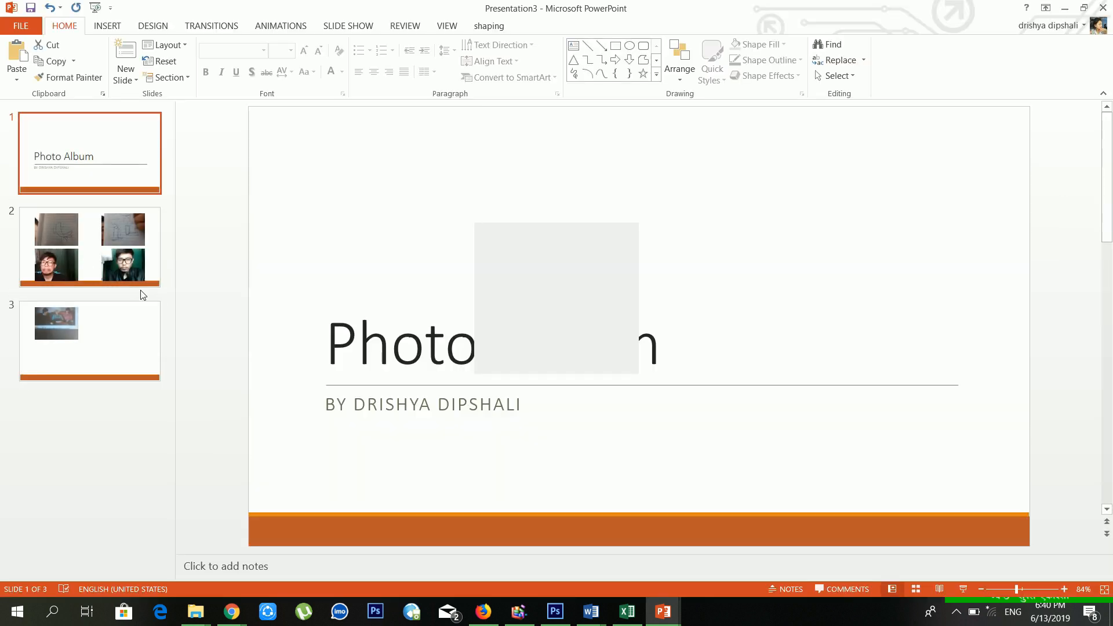
- Review the new album's four-picture slide, slide 3, and Photo Album title slide
click(80, 268)
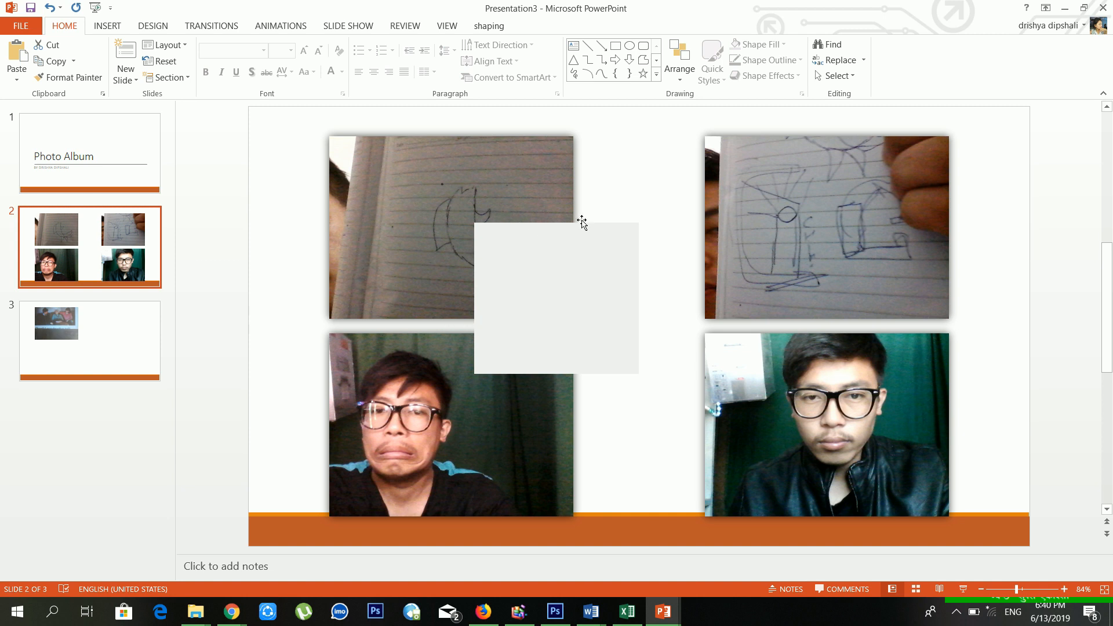
click(622, 197)
click(886, 228)
click(609, 415)
click(763, 416)
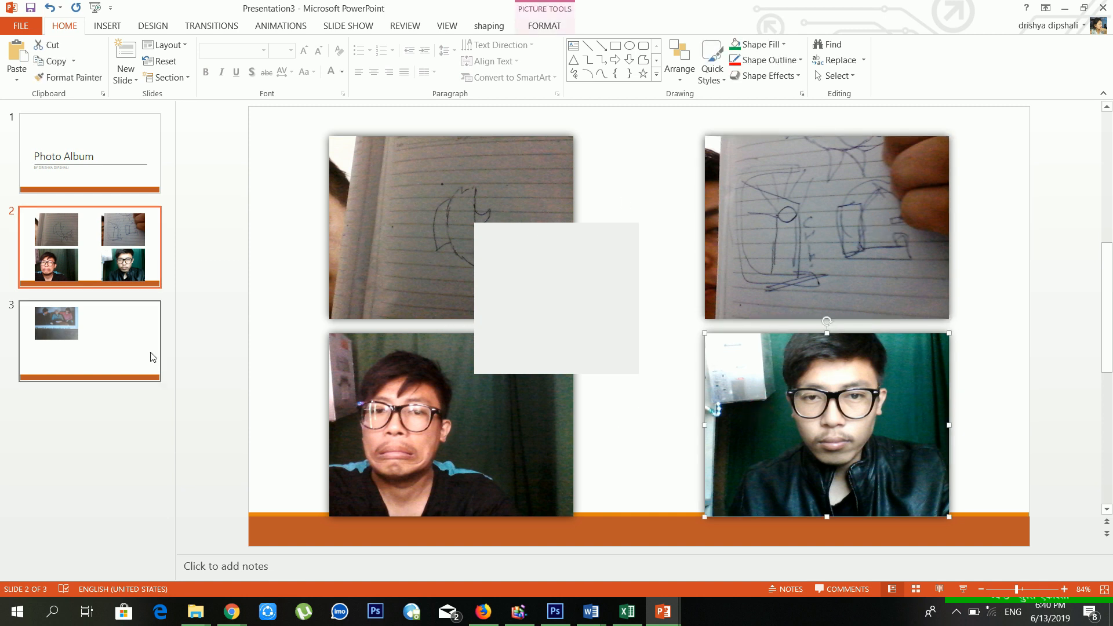
click(116, 338)
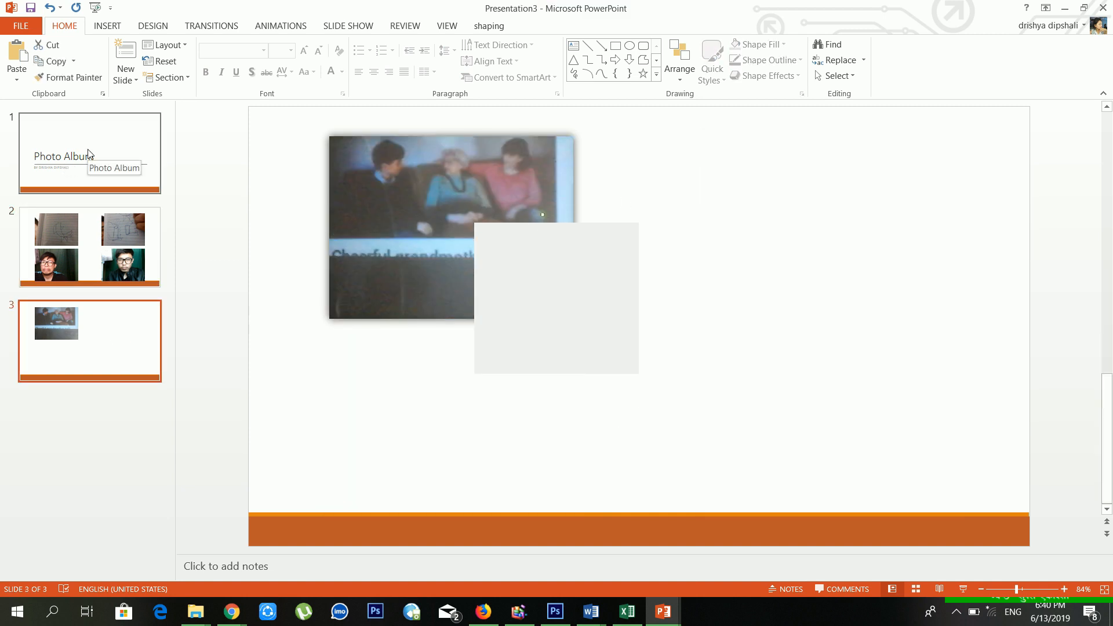
click(66, 168)
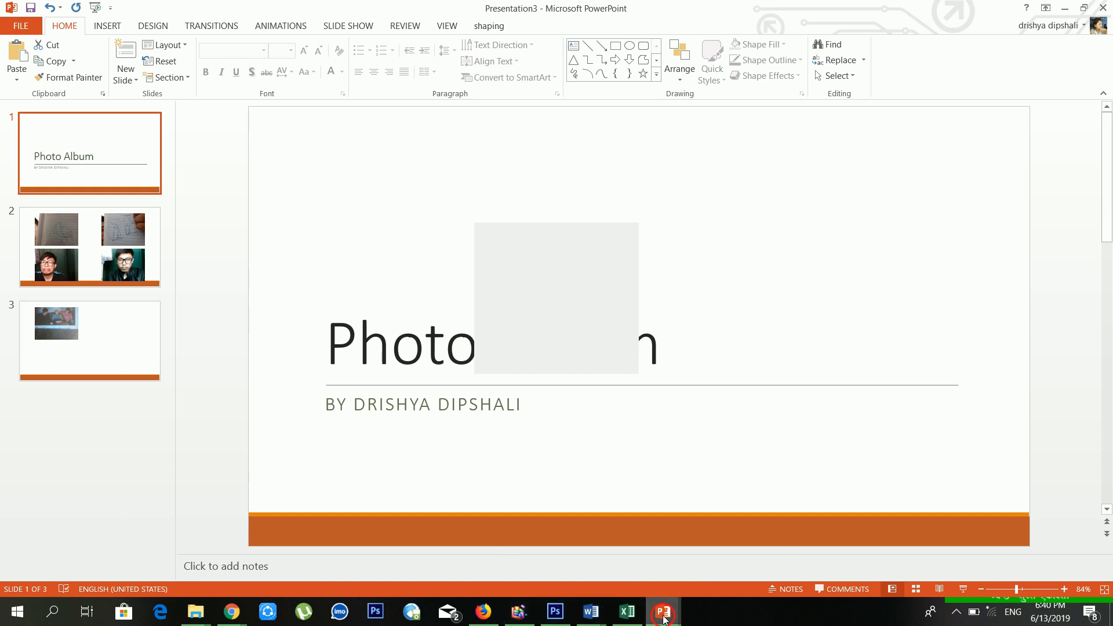
- Switch back to Presentation2 and browse its slides, ending on the blank slide 3
mouse_move(665, 612)
click(674, 552)
click(125, 244)
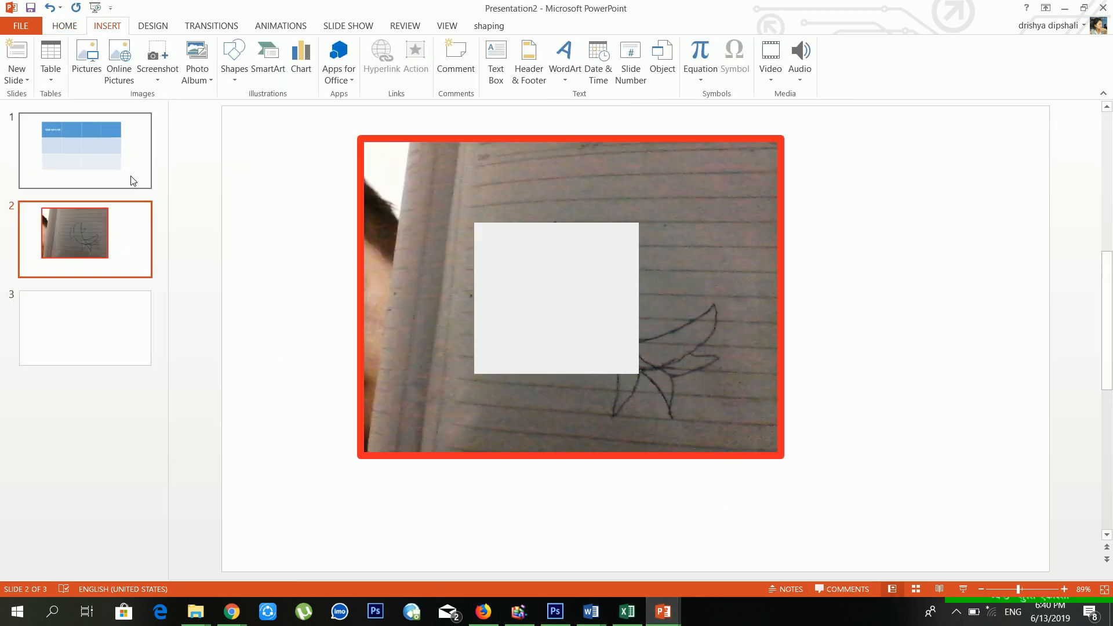
click(130, 178)
click(121, 222)
click(119, 307)
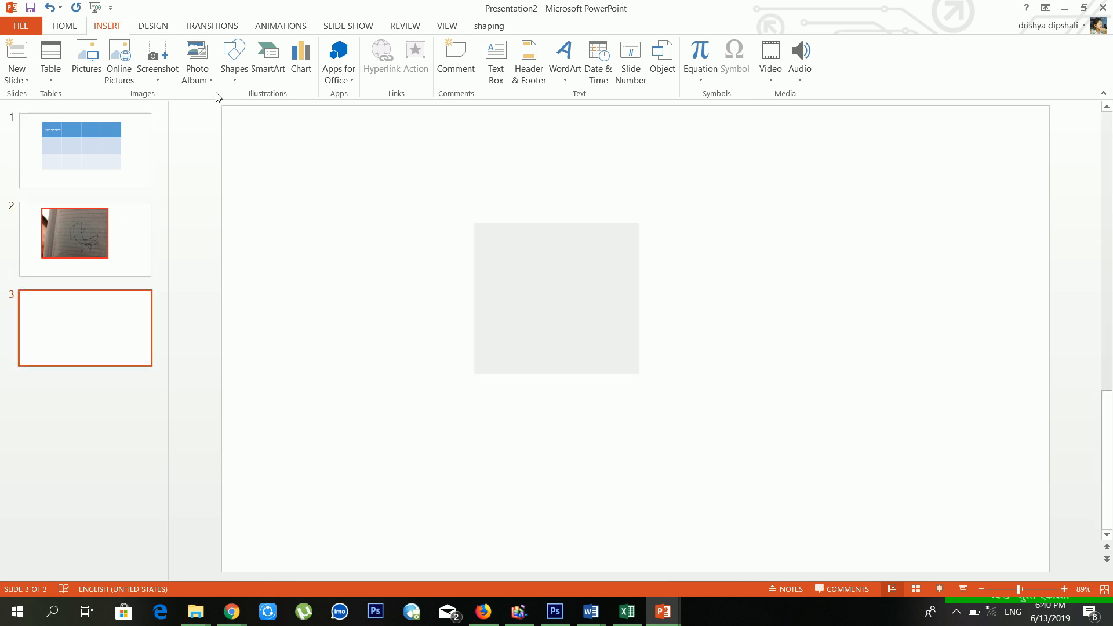
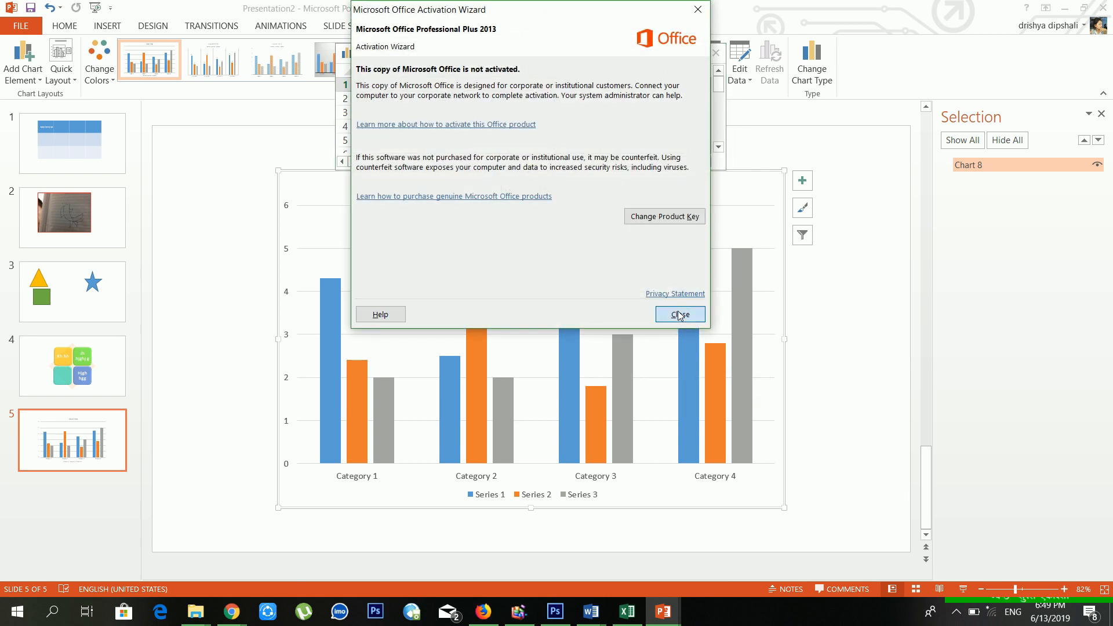
- Dismiss the Office activation notice so the slide 5 chart's data sheet can be edited
click(680, 314)
click(582, 113)
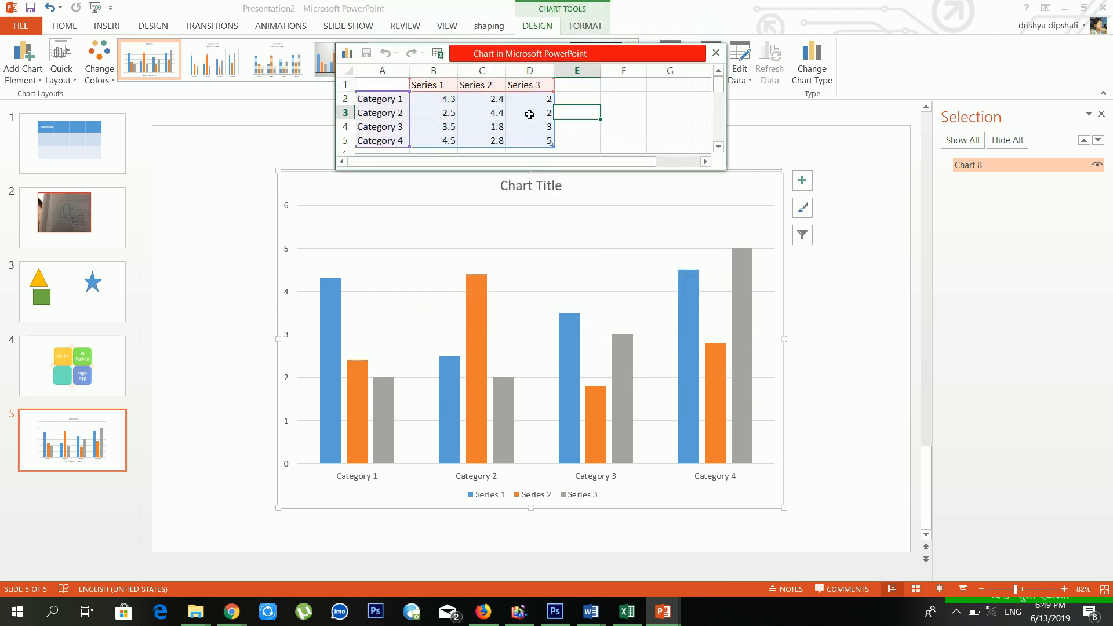
- Enter 5 and 15 as the Series 1 values for Categories 1 and 2
click(467, 127)
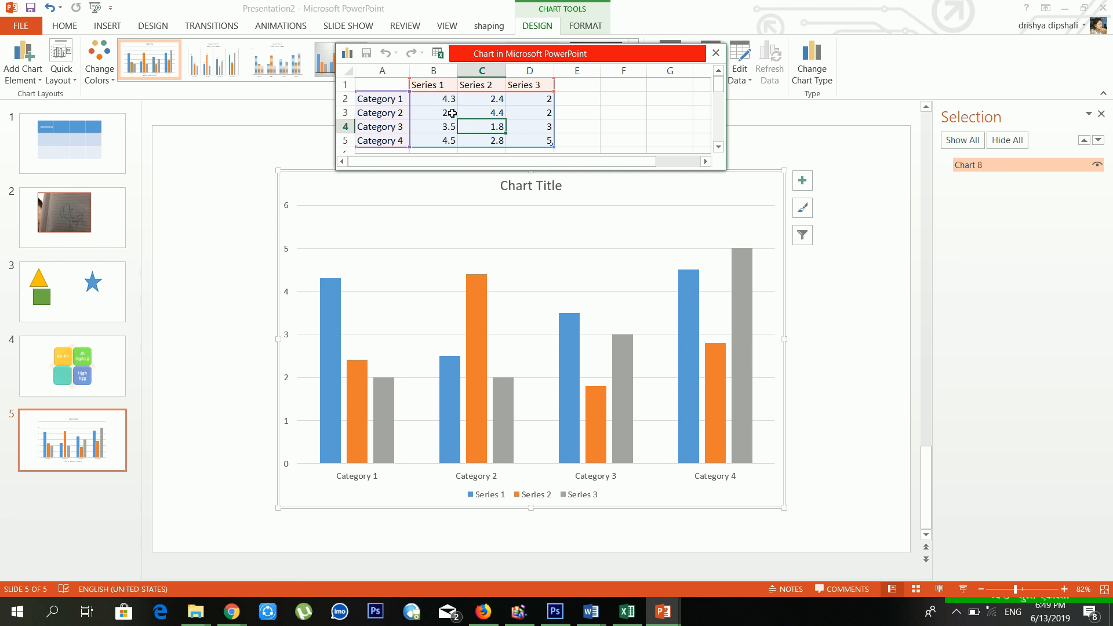
click(456, 114)
click(453, 102)
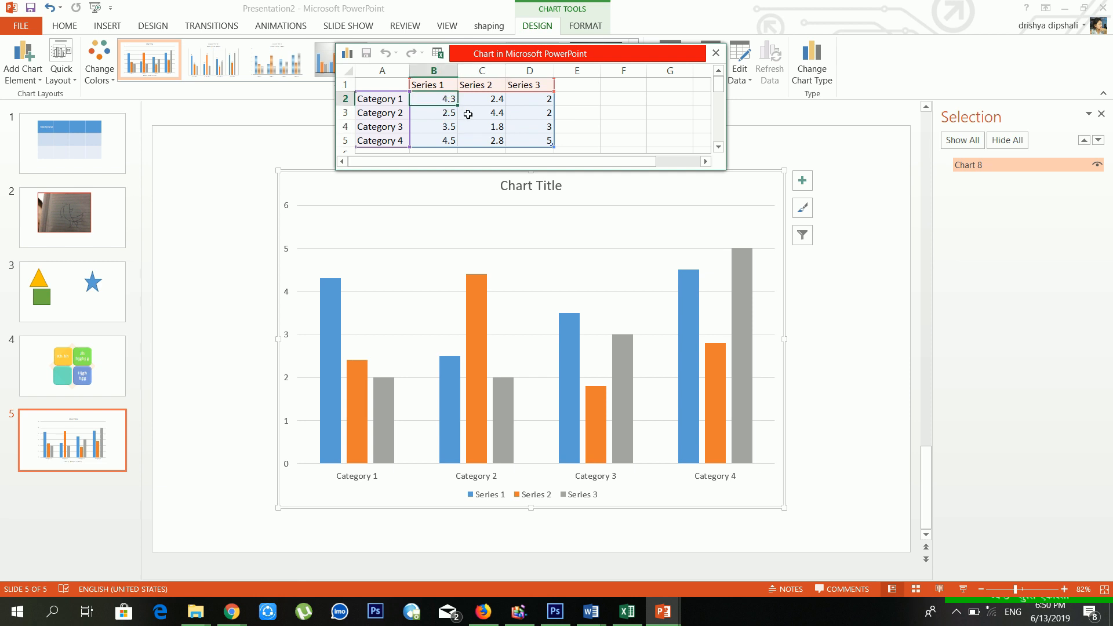
text(5)
key(Return)
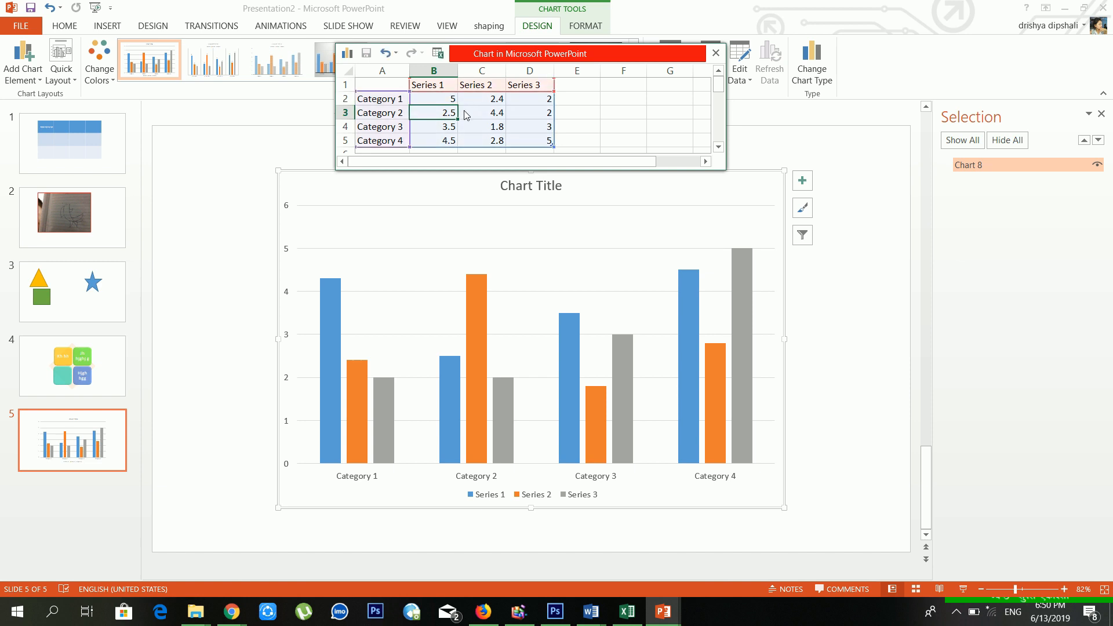
click(450, 126)
click(449, 113)
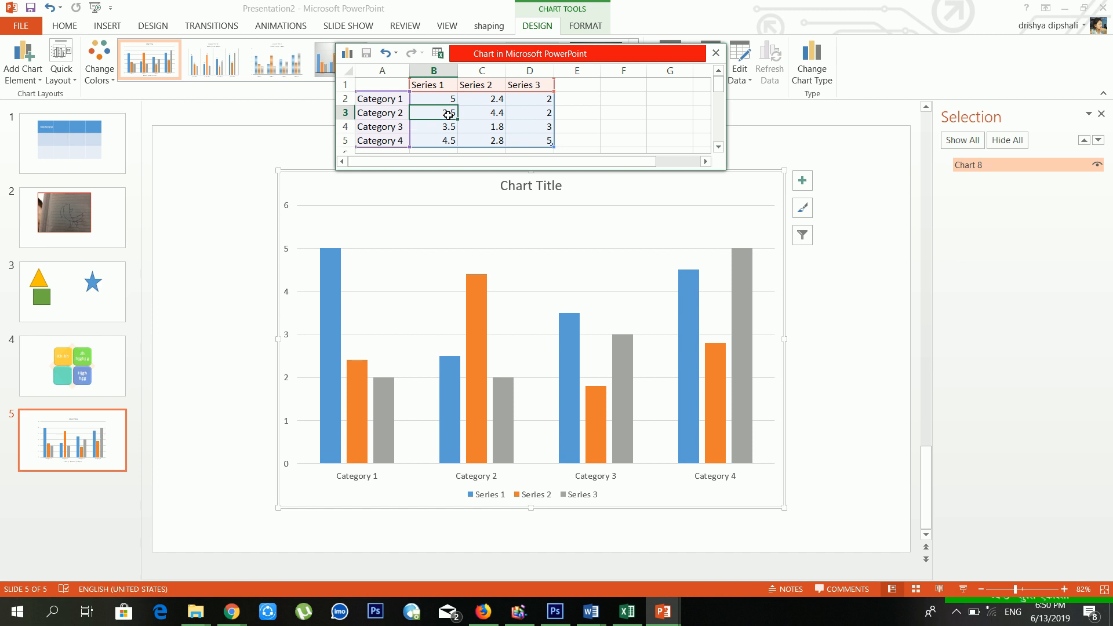
text(15)
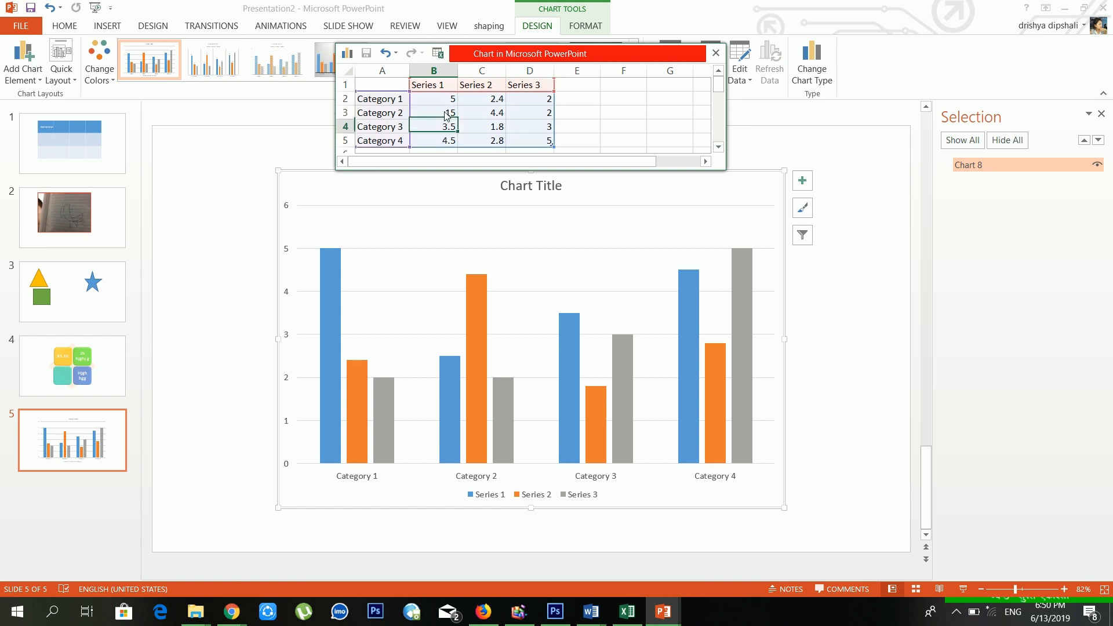
key(Return)
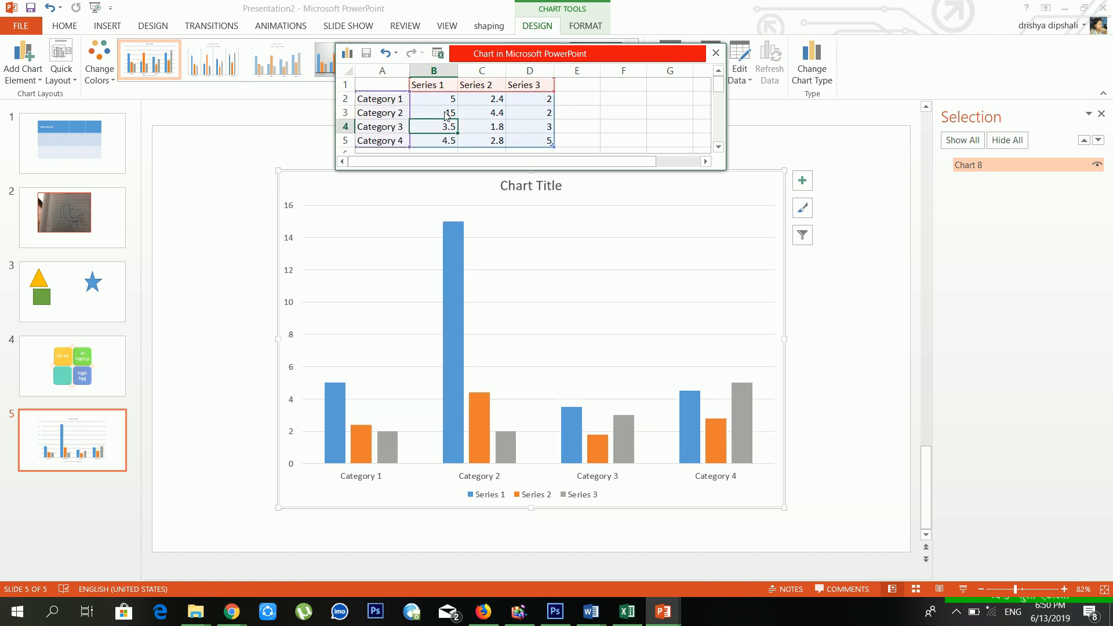
- Enter 12 and 10 as the Series 1 values for Categories 3 and 4
text(12)
key(Return)
text(10)
key(Return)
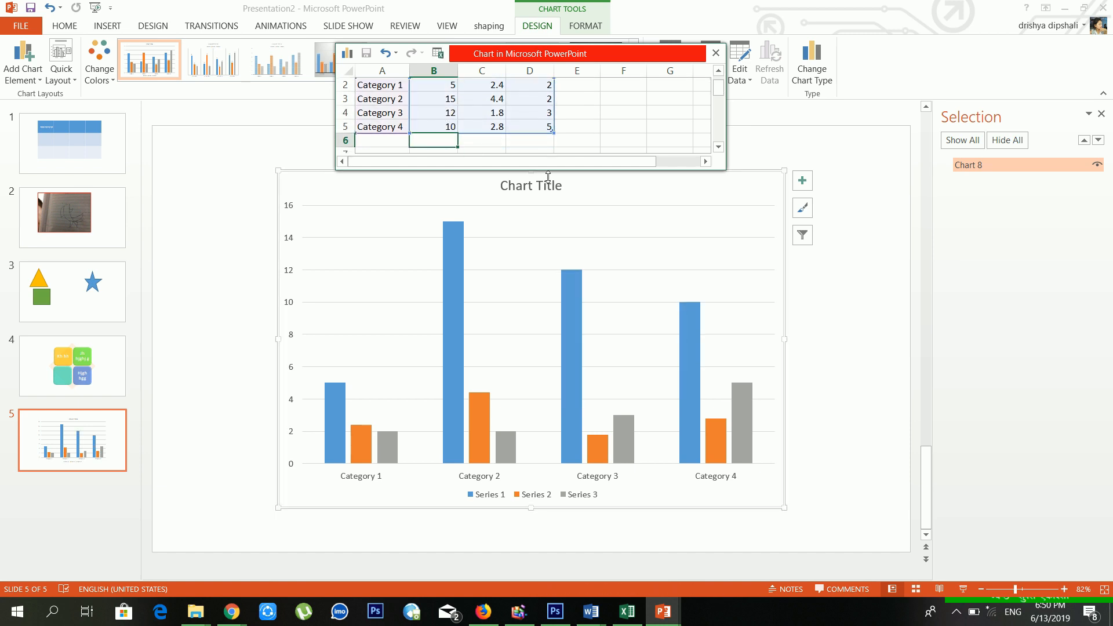
- Close the data sheet and apply a data-label chart style with the blue and grey colour scheme
click(717, 55)
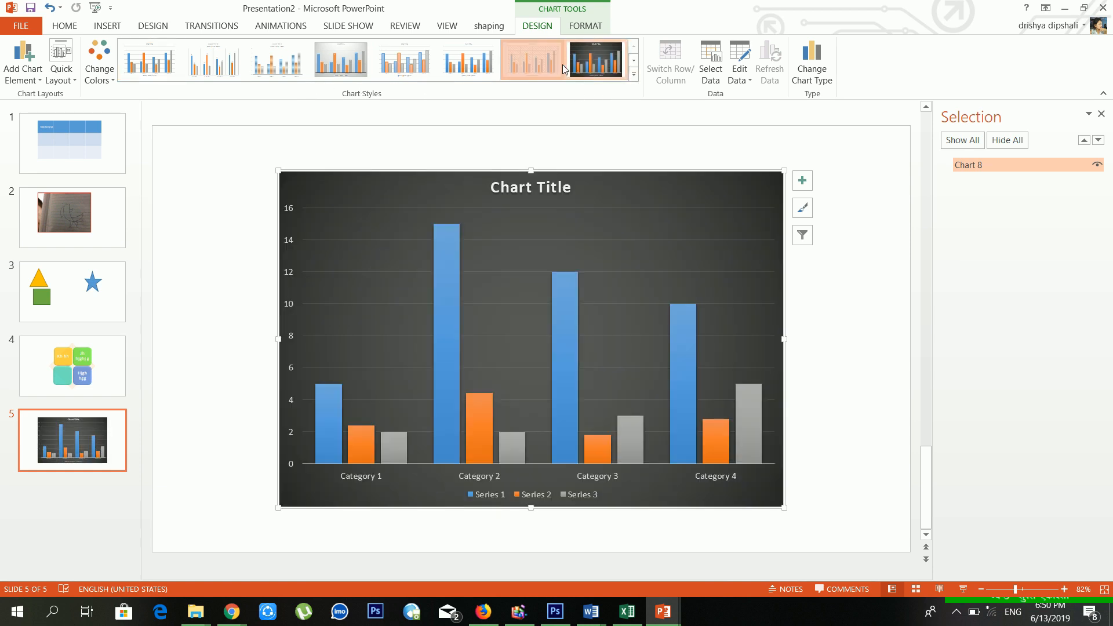
click(545, 61)
click(150, 60)
click(100, 70)
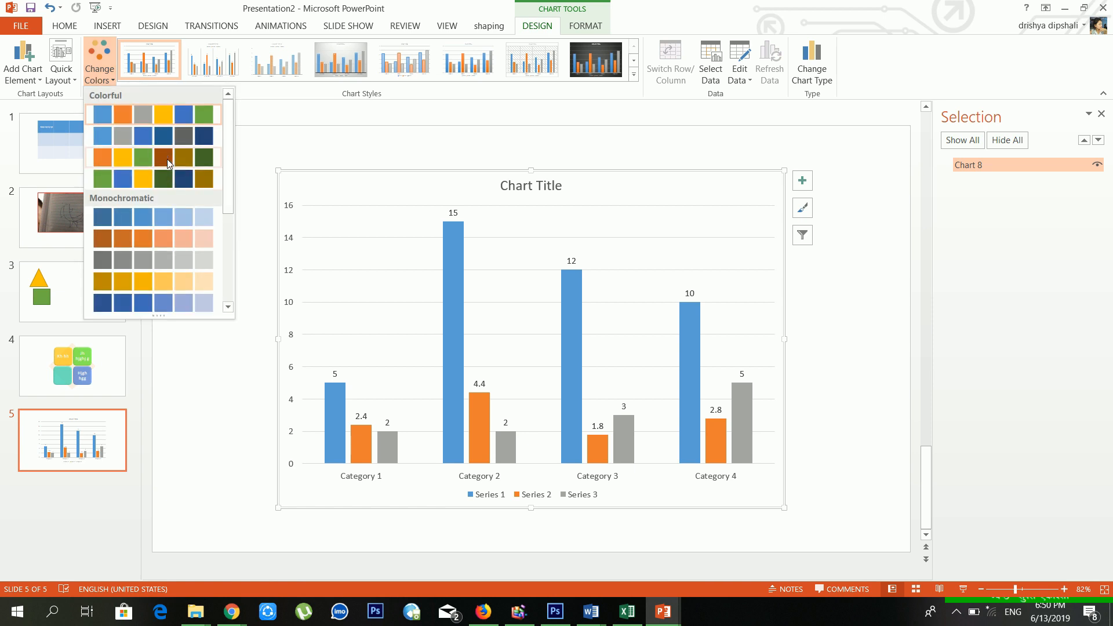
click(163, 134)
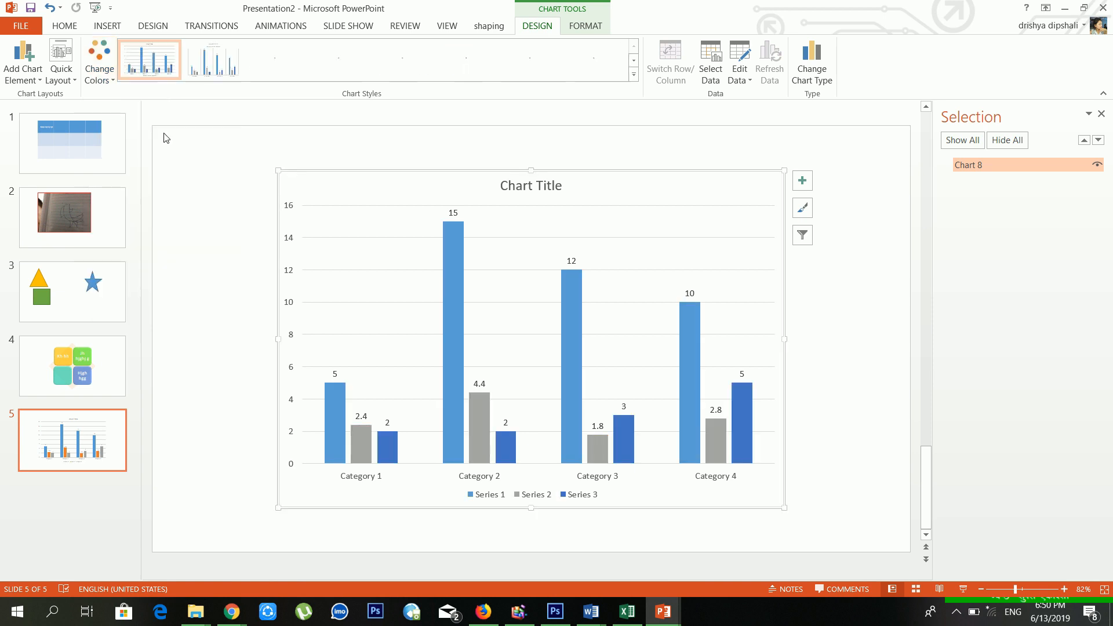
- Reopen the chart data sheet, dismiss the activation notice, and close the sheet again
click(739, 77)
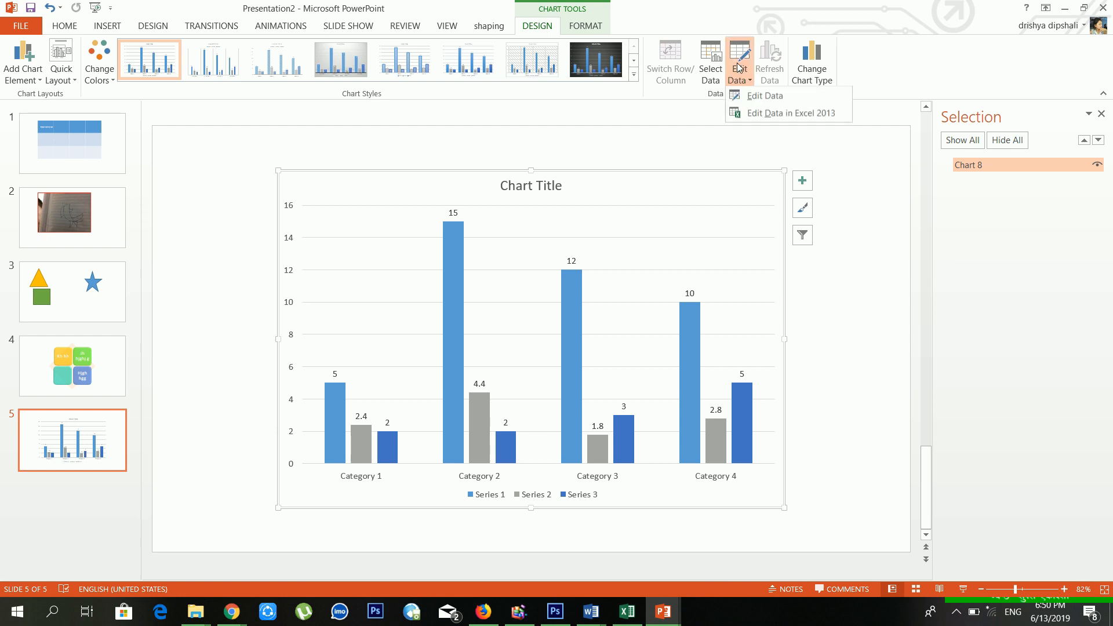
click(758, 96)
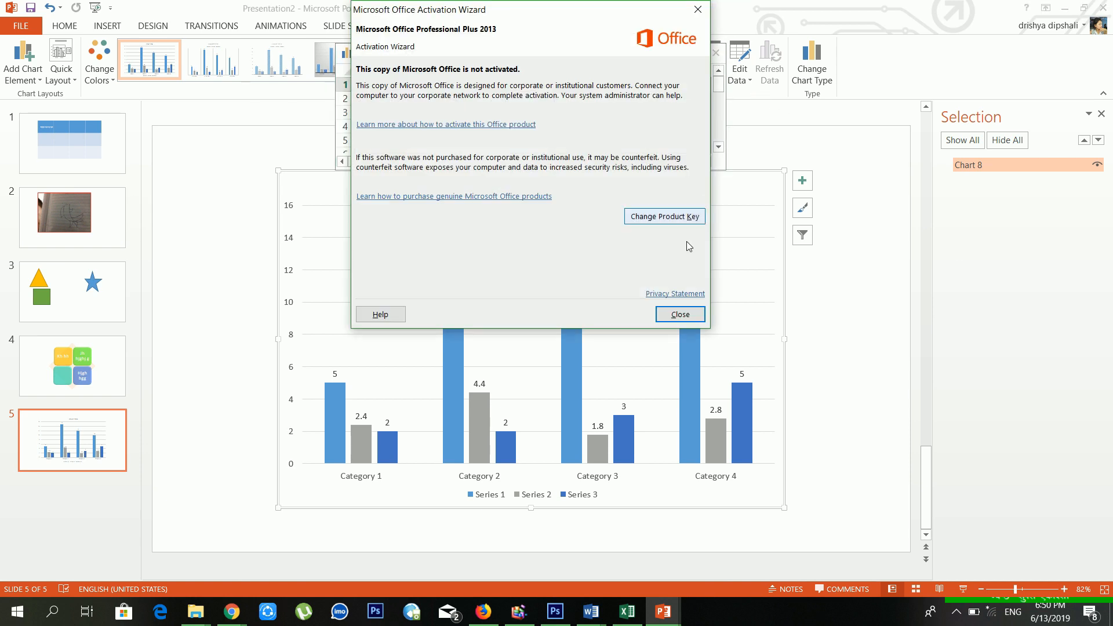
click(677, 309)
click(716, 53)
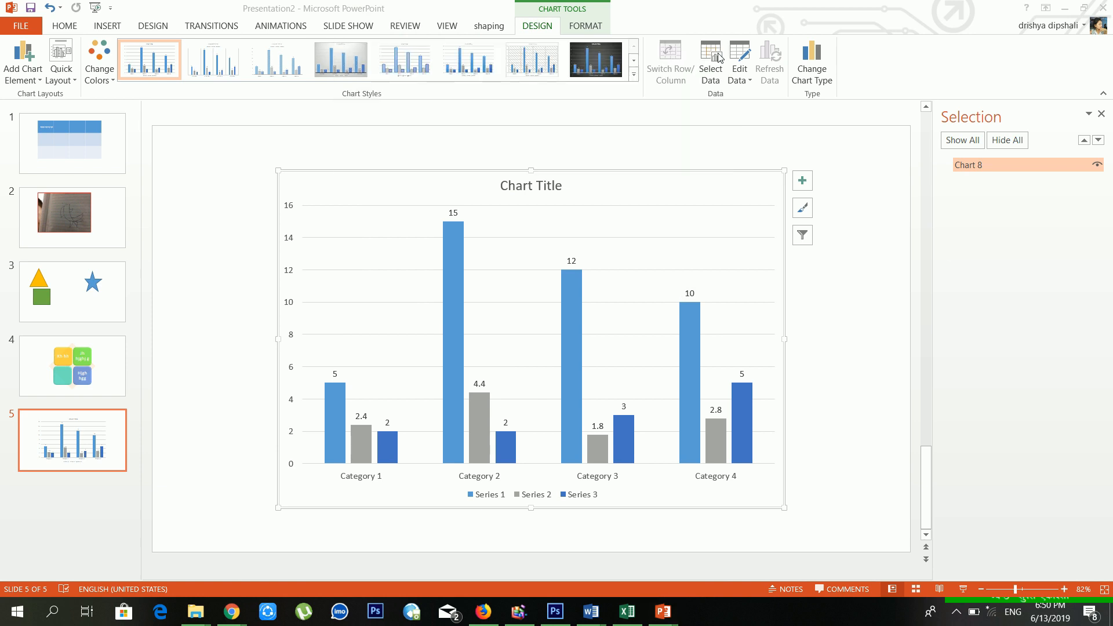
click(824, 71)
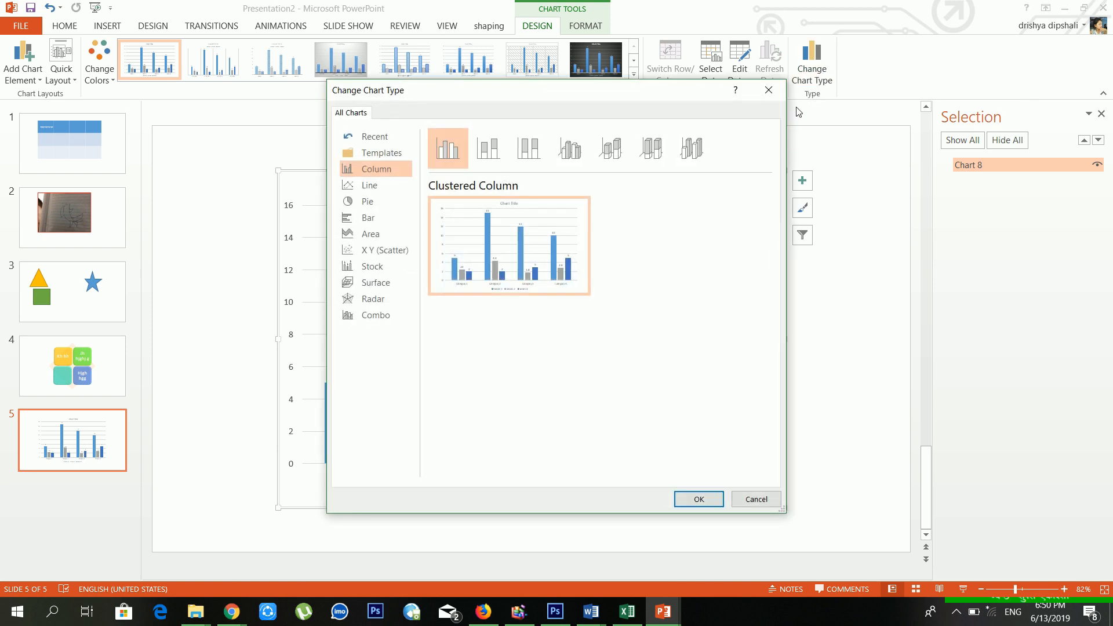
click(379, 186)
click(380, 203)
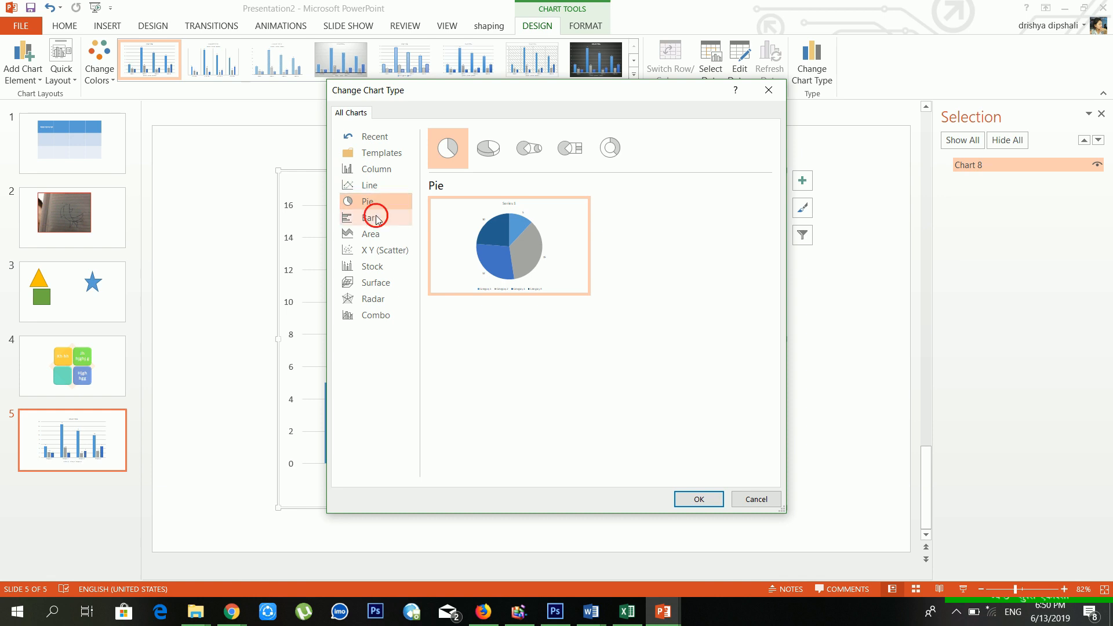
click(389, 235)
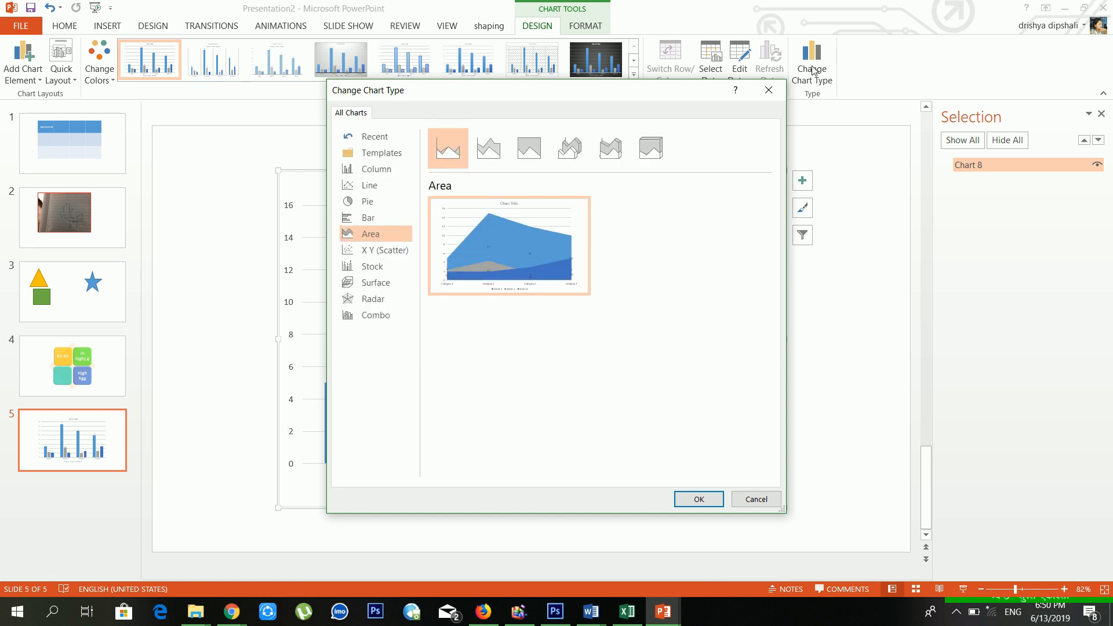
click(768, 91)
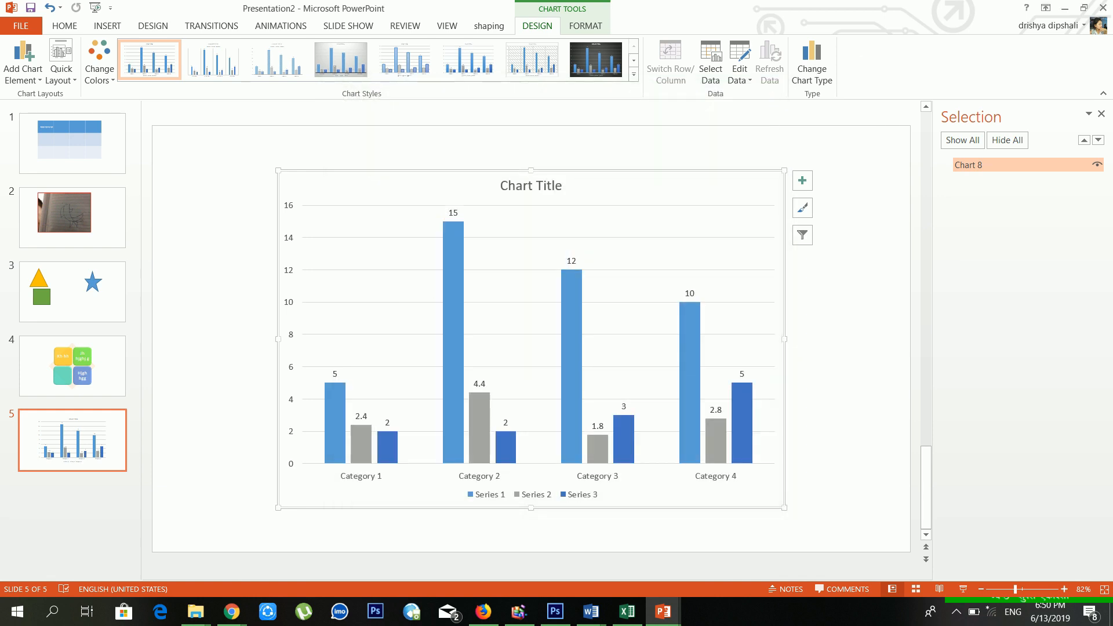
click(764, 152)
click(645, 224)
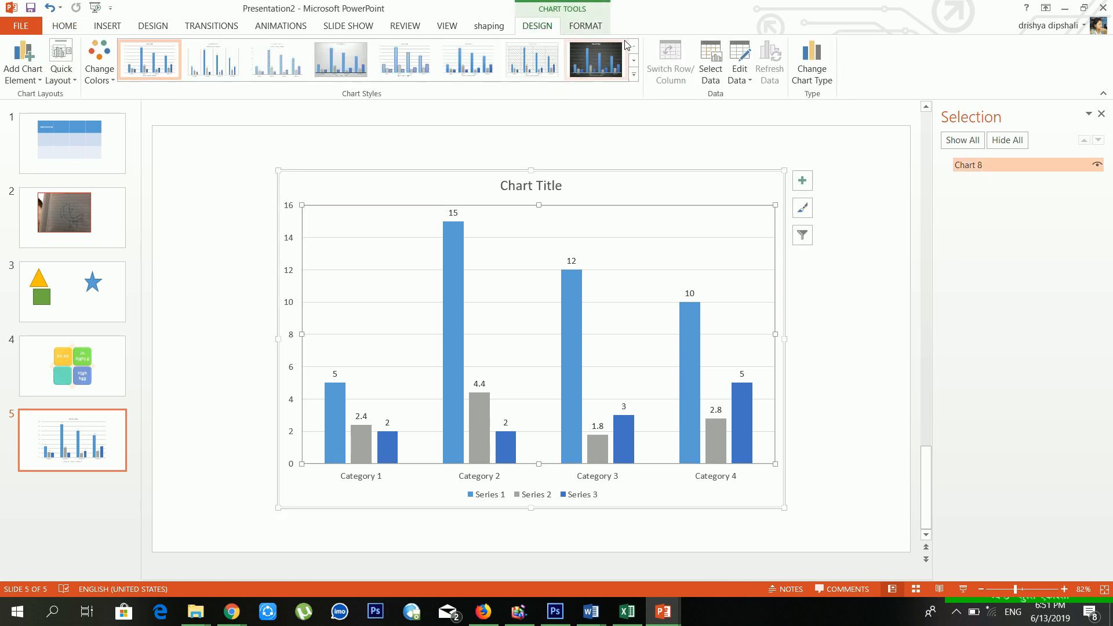
- Select the whole chart area and delete the chart from slide 5
click(591, 31)
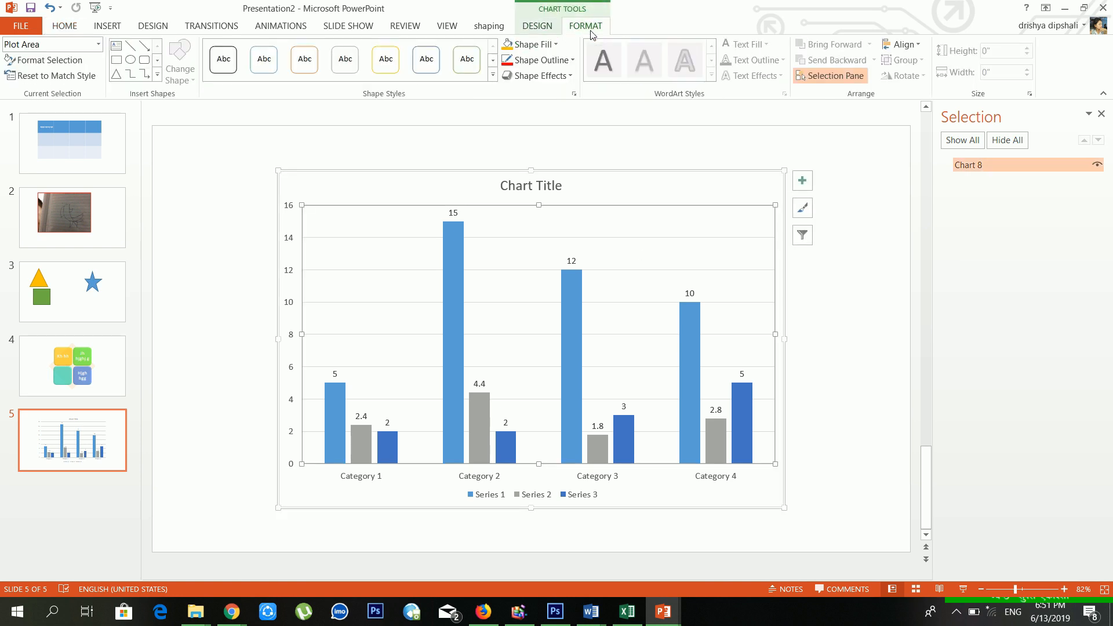
click(718, 204)
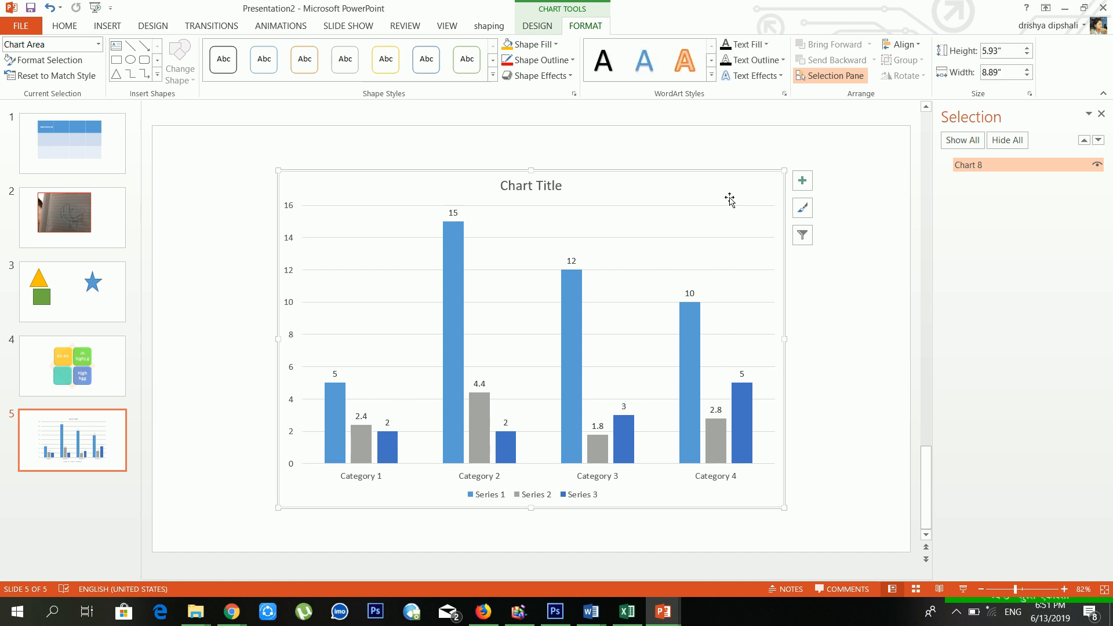
key(Delete)
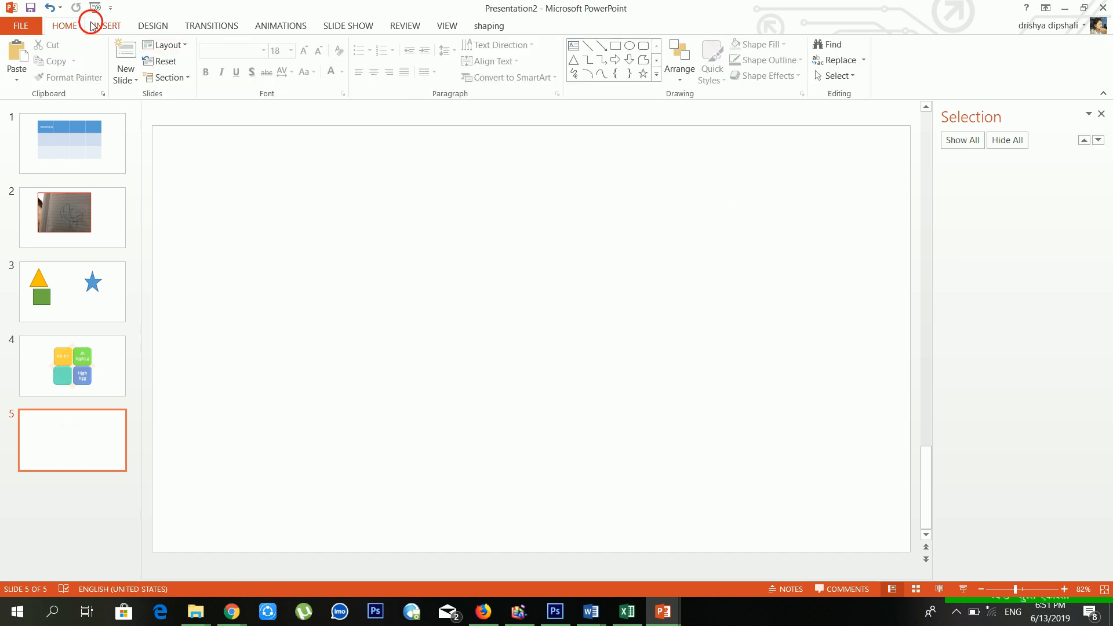
- Browse the Insert tab's add-in apps list, close it, and return to Home
click(92, 27)
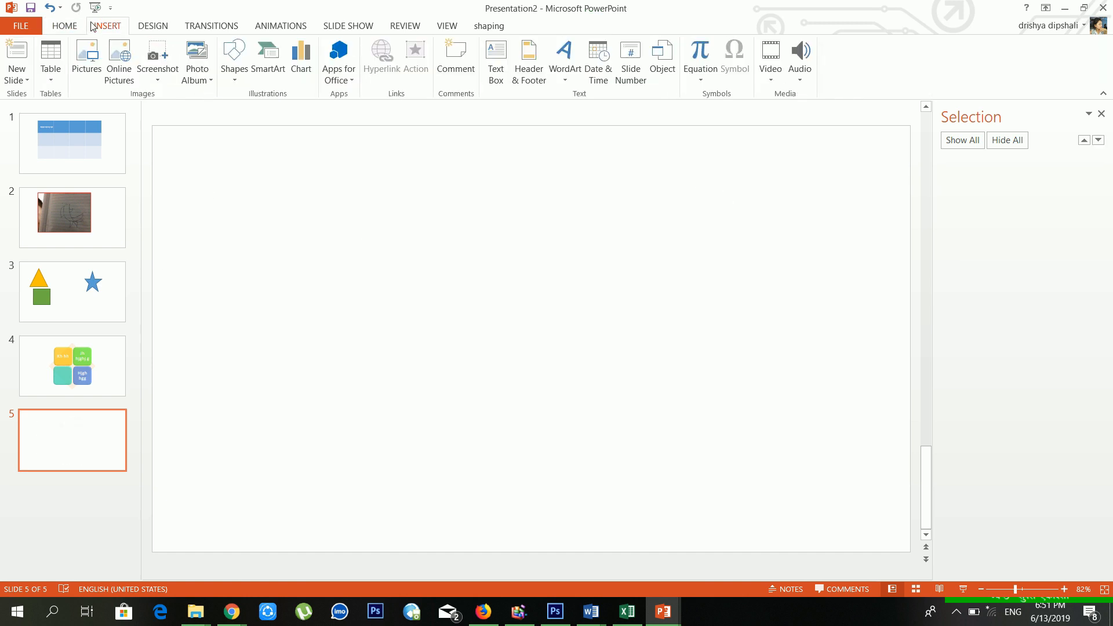
click(353, 81)
click(316, 168)
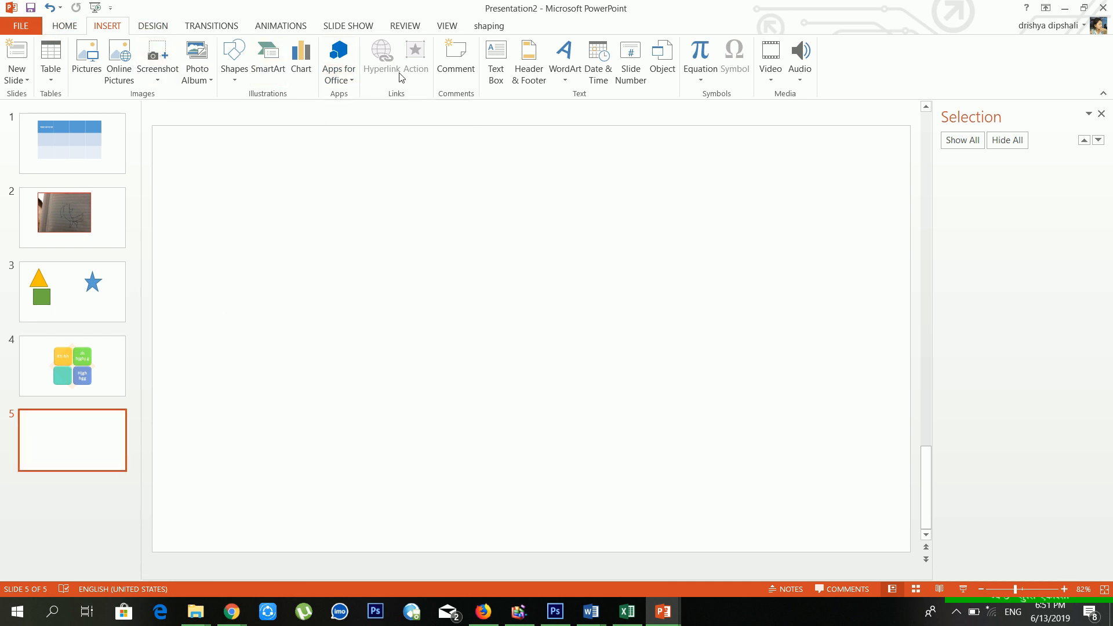
click(68, 24)
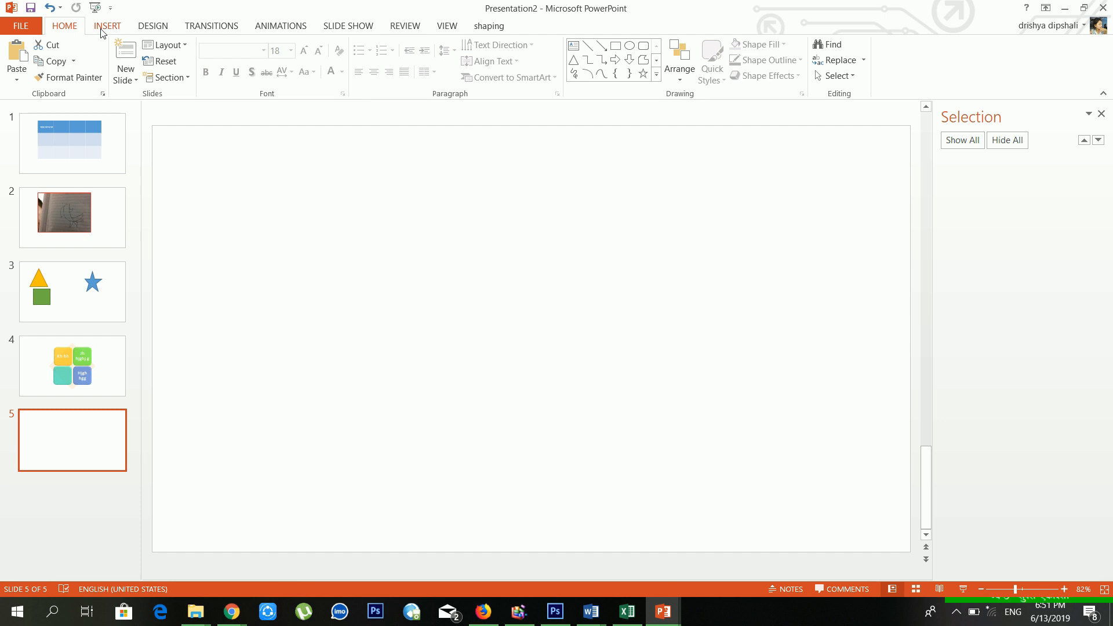
- Draw a text box in the upper middle of slide 5 containing the word hello
click(103, 27)
click(490, 77)
mouse_move(338, 174)
mouse_down()
mouse_move(756, 373)
mouse_move(684, 331)
mouse_up()
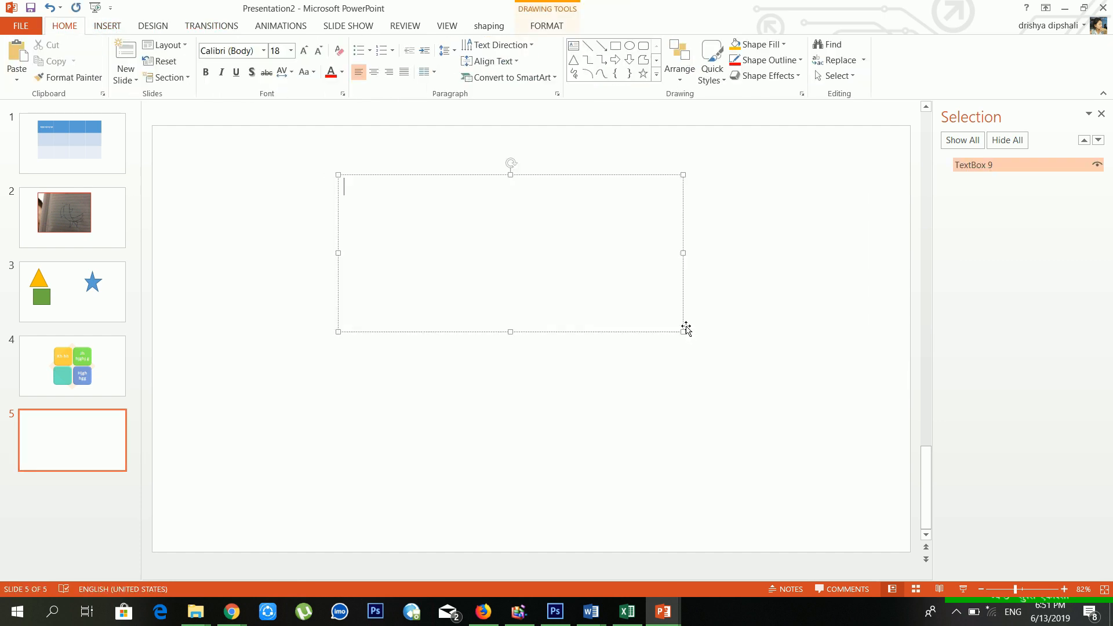
text(hello)
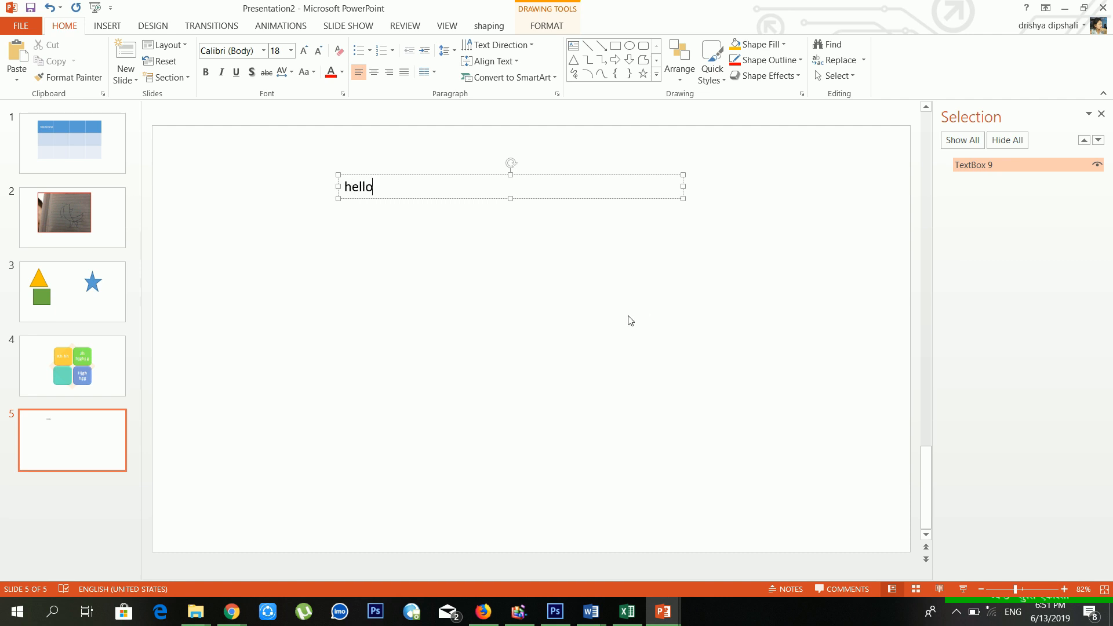
click(385, 178)
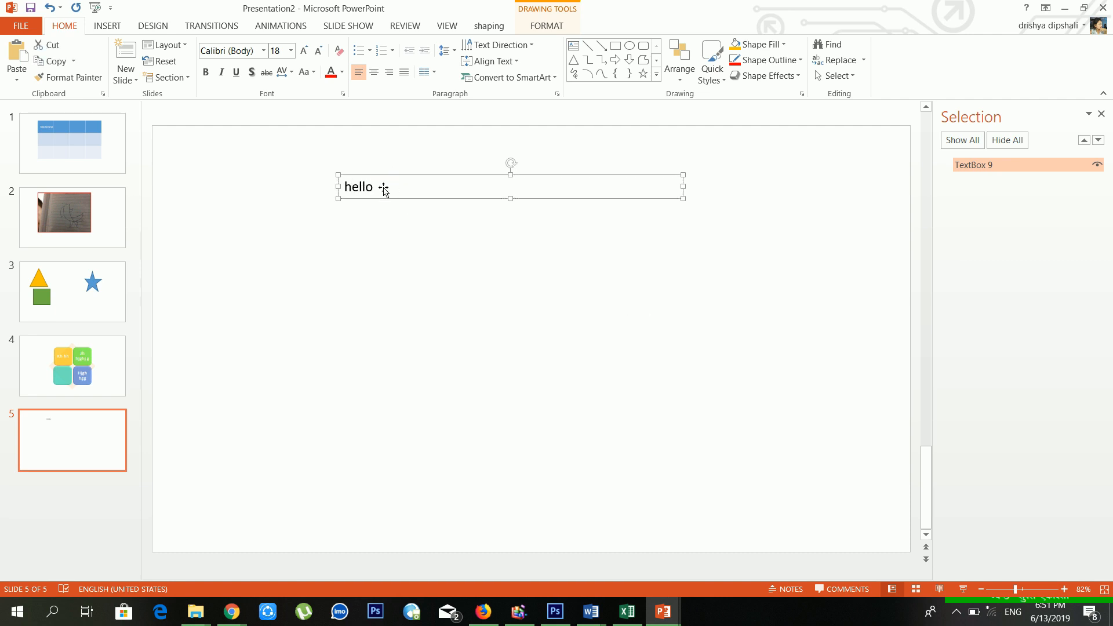
- Enlarge hello to 66 pt and colour it red
double_click(370, 187)
double_click(302, 50)
click(303, 51)
double_click(303, 50)
double_click(302, 50)
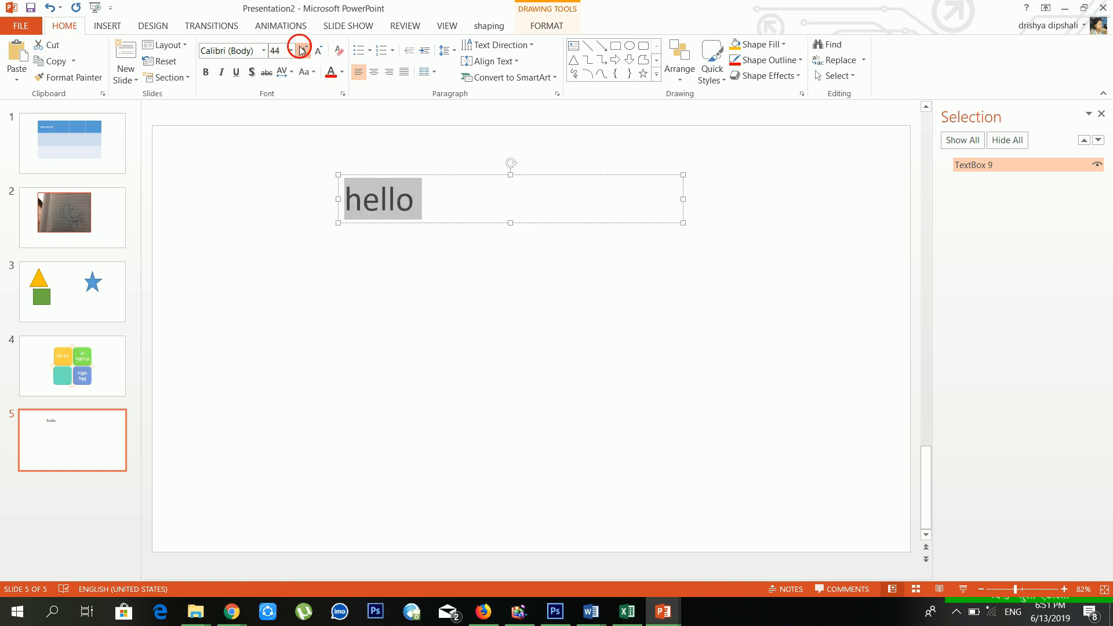
double_click(302, 51)
double_click(302, 51)
click(335, 74)
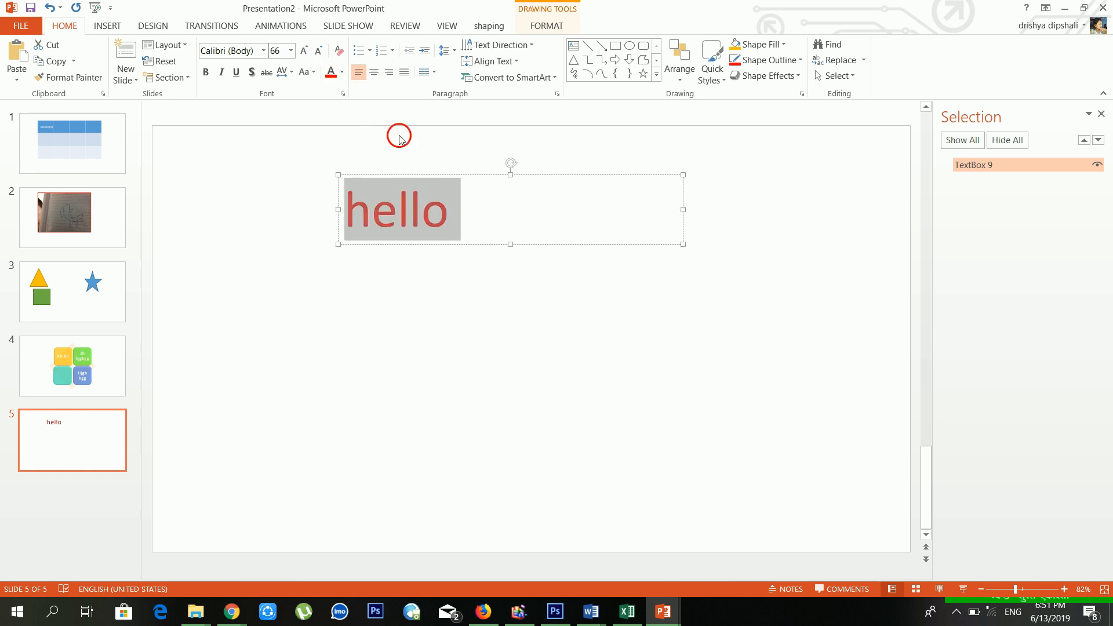
click(397, 206)
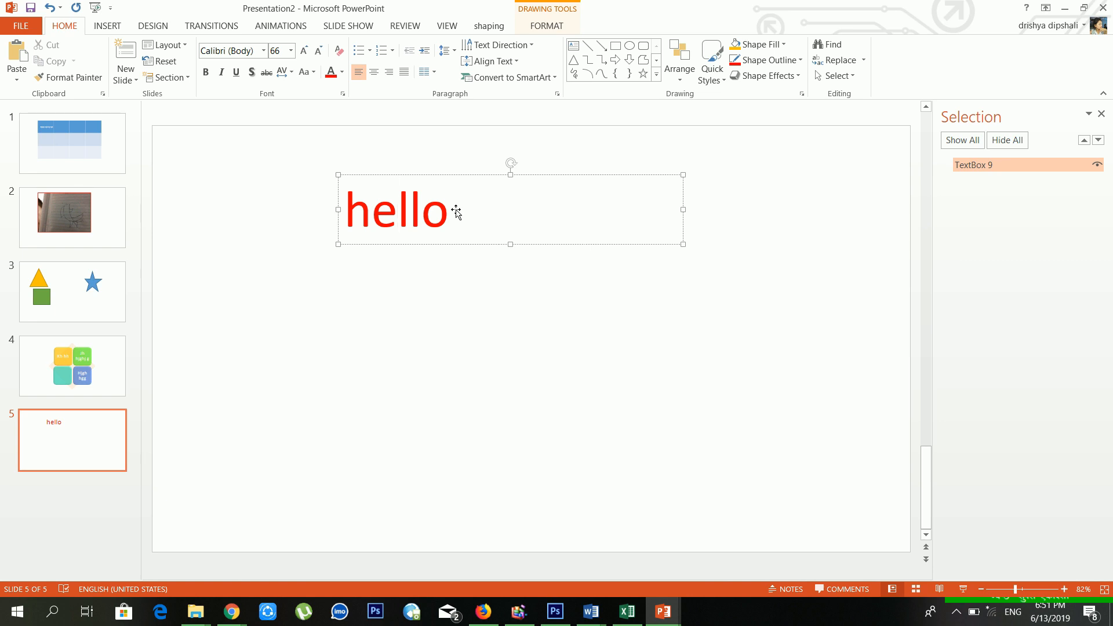
- Reselect the word hello and show the Drawing Tools Format options
key(Right)
key(Escape)
click(422, 212)
drag(462, 211, 345, 211)
click(523, 25)
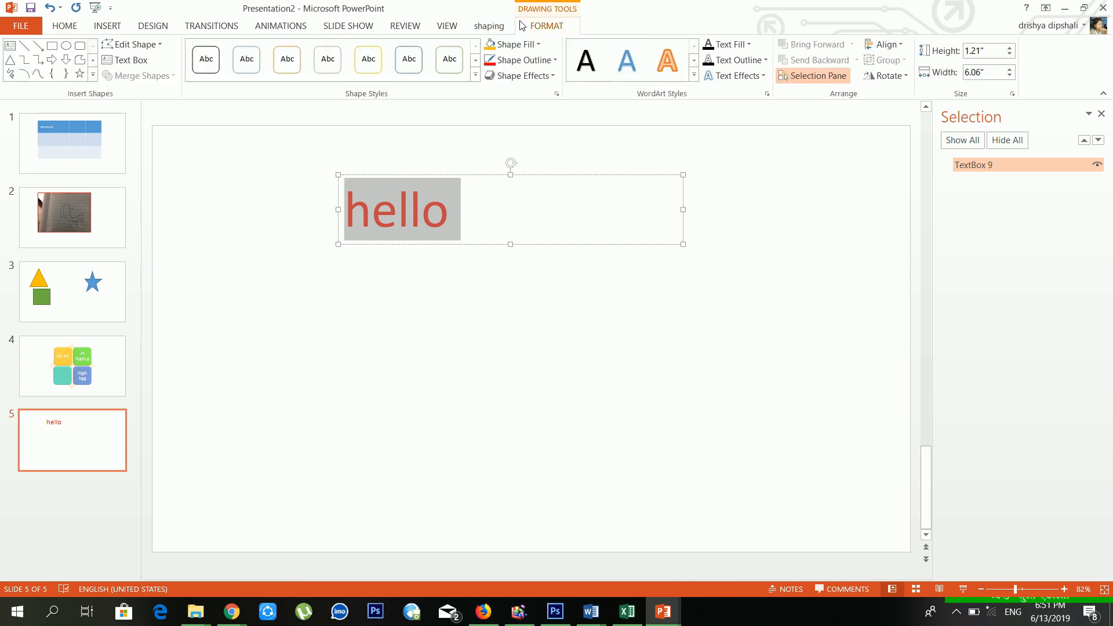
- Hyperlink the word hello to the bajendra dai document in the Documents folder
click(111, 27)
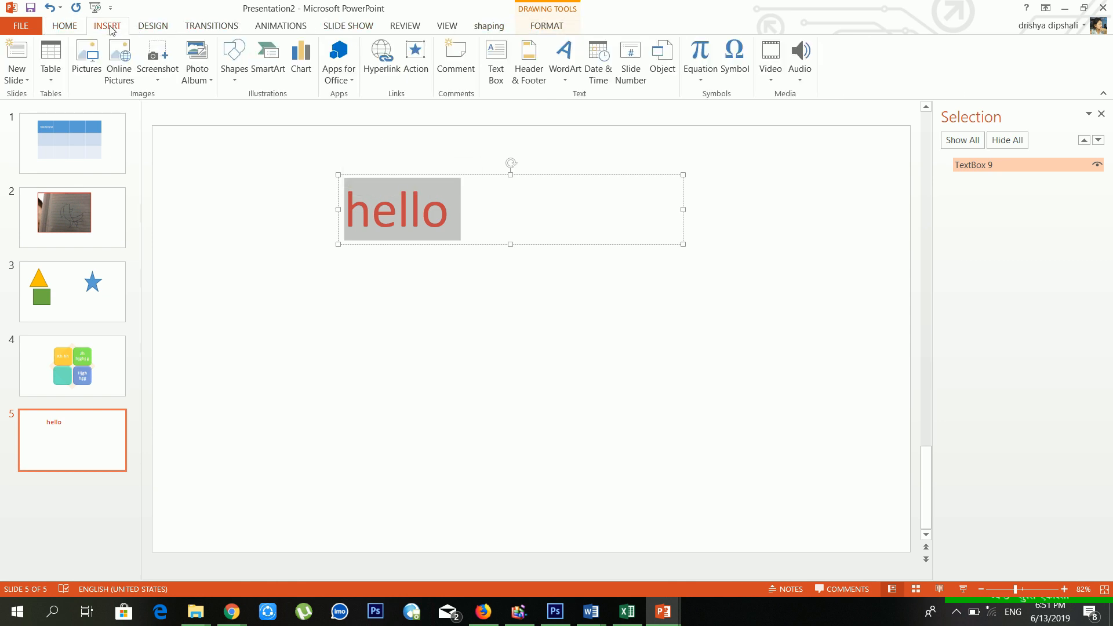
click(391, 61)
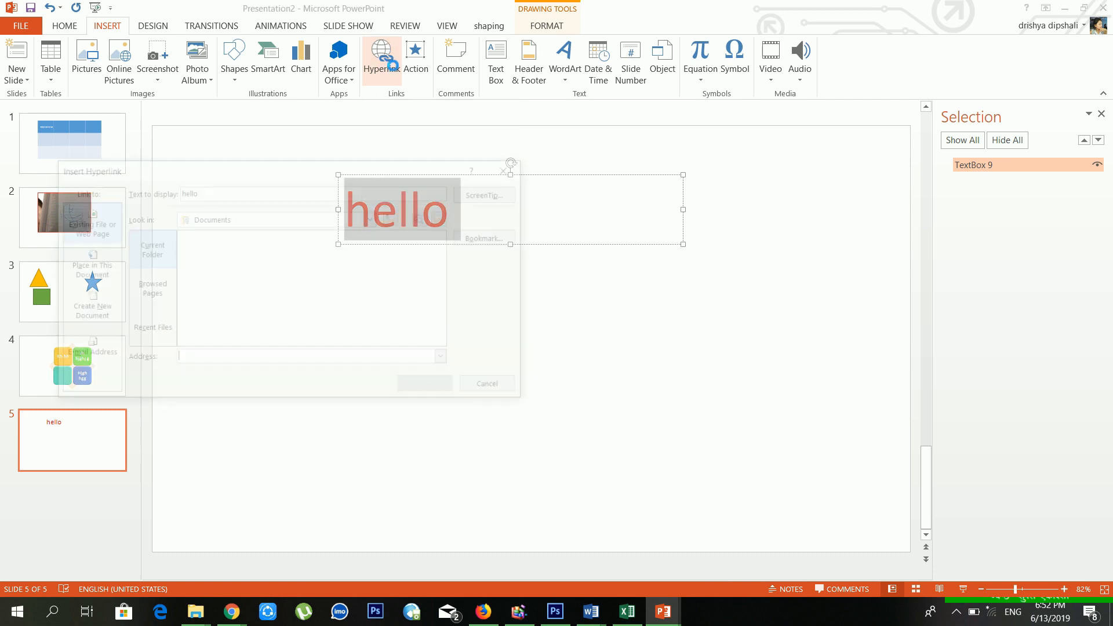
click(350, 276)
scroll(350, 282, down, 6)
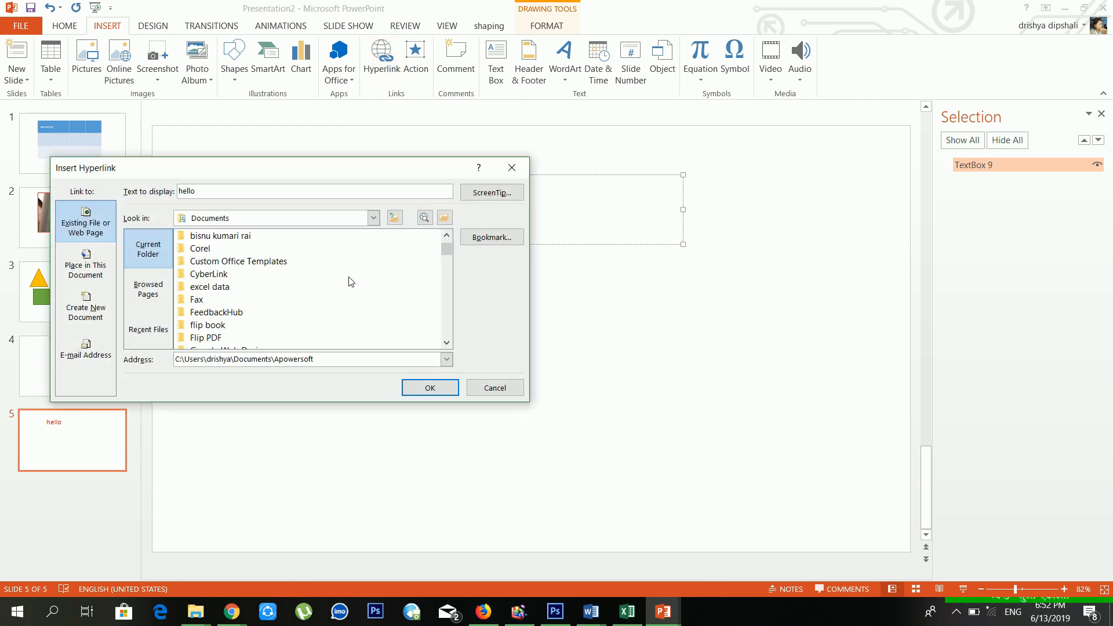
scroll(350, 285, down, 5)
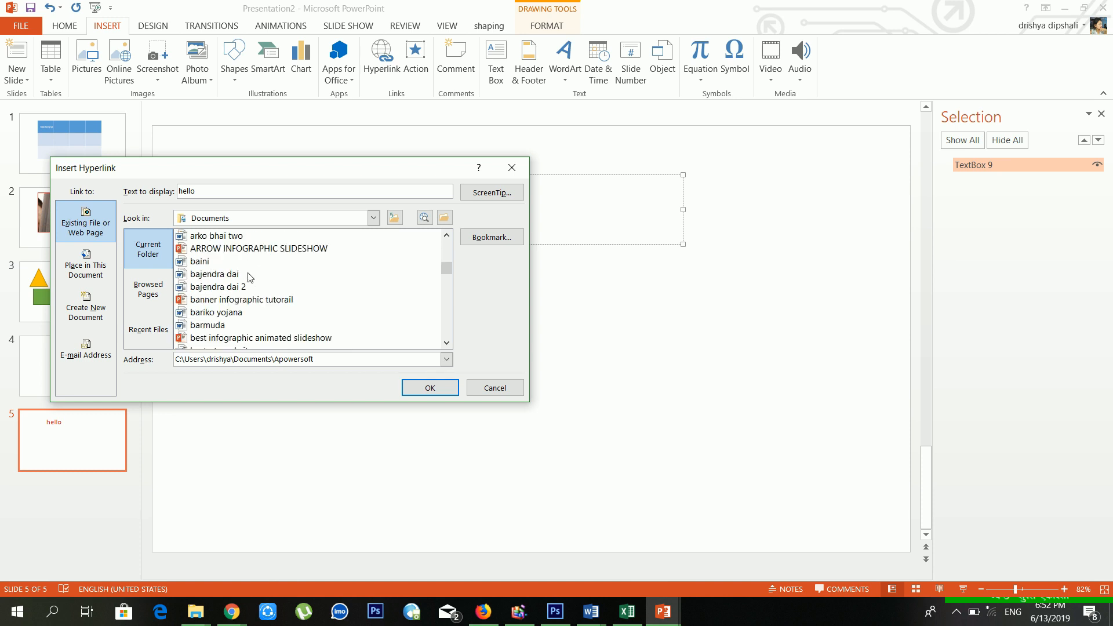
click(234, 276)
click(434, 388)
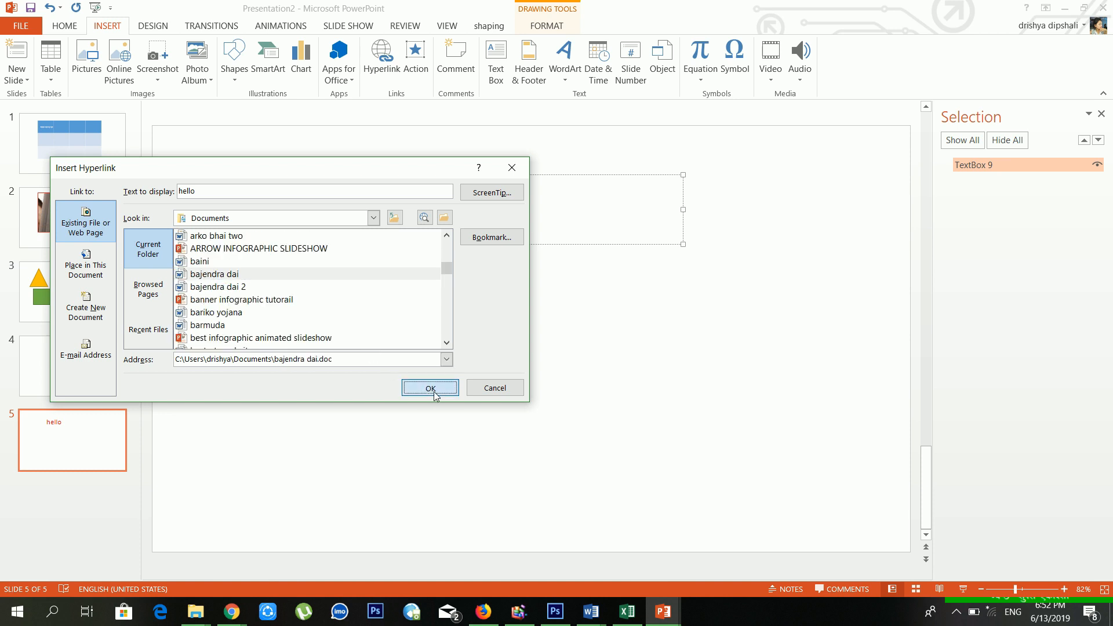
click(411, 220)
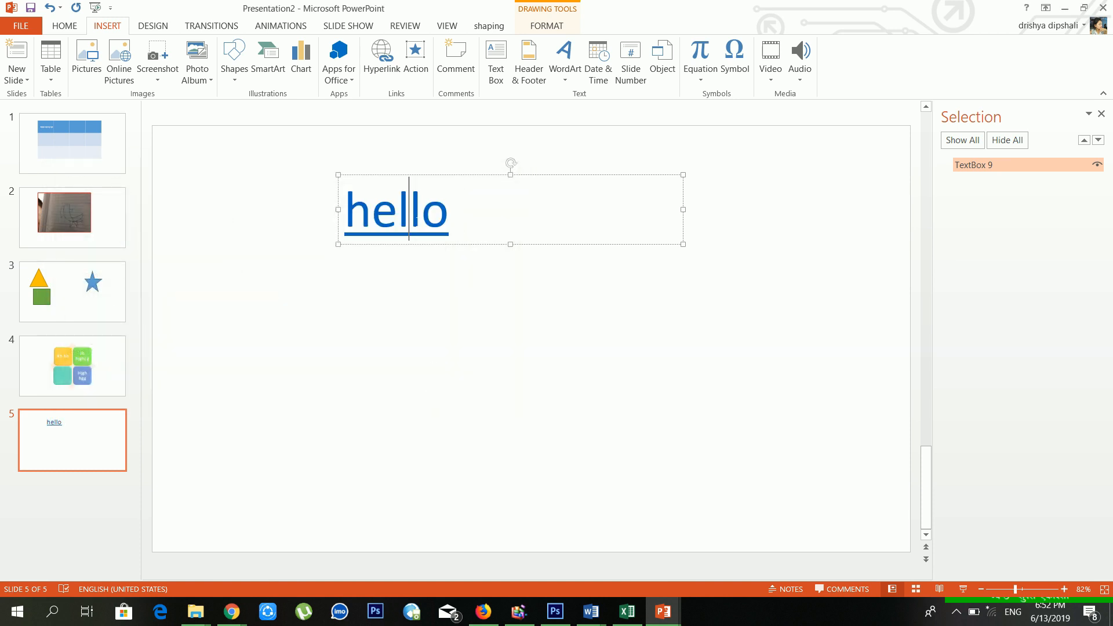
click(450, 220)
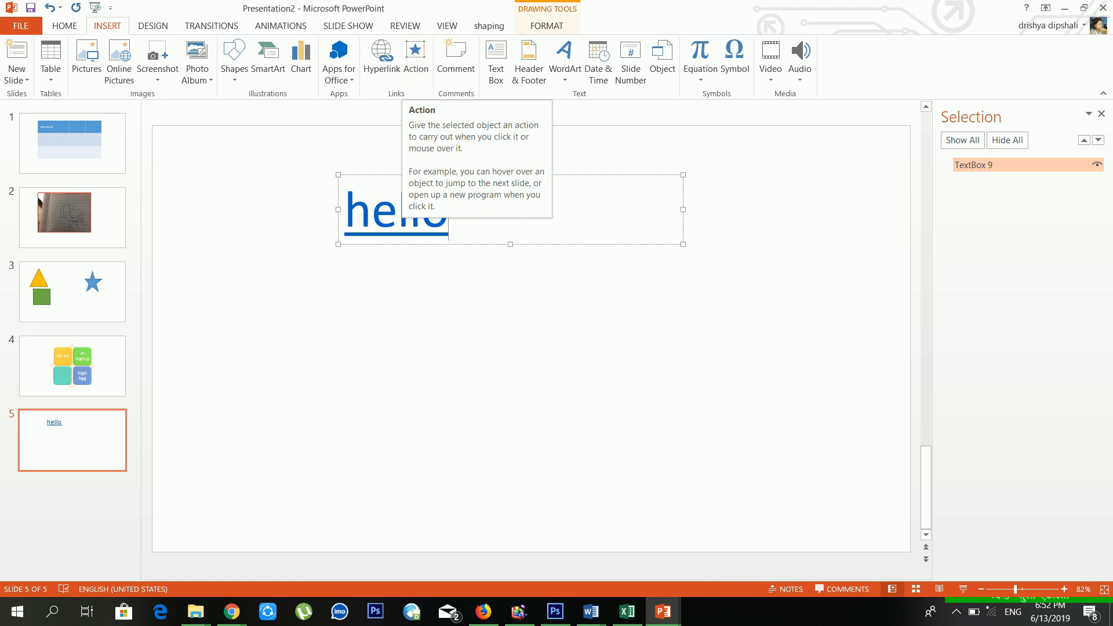
click(385, 217)
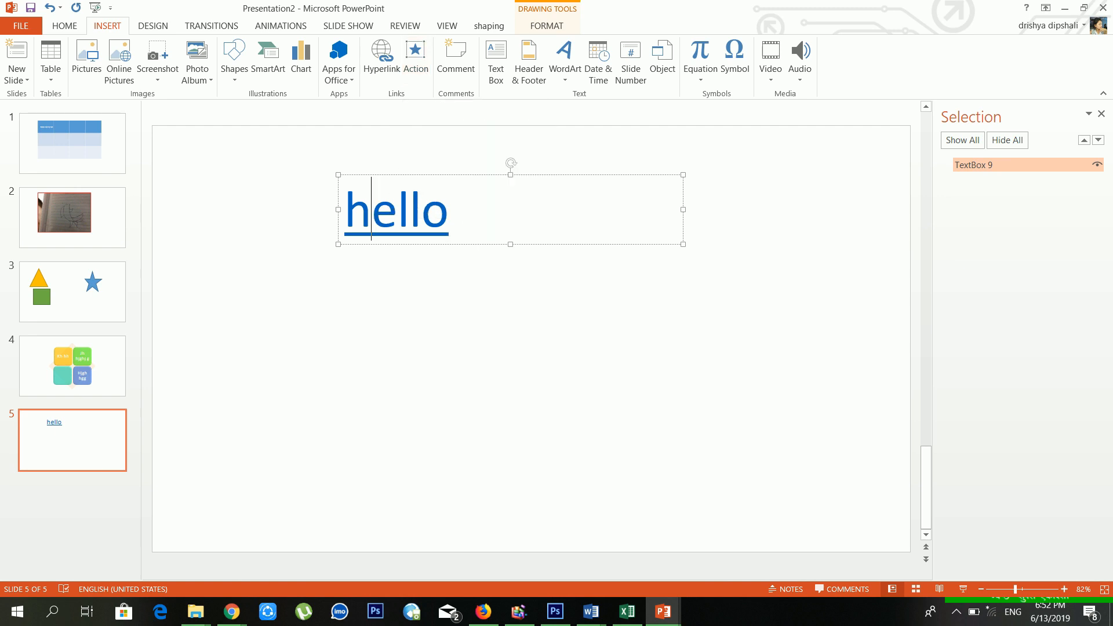
- Select hello and give it an action playing the Push sound on mouse click
drag(458, 211, 349, 210)
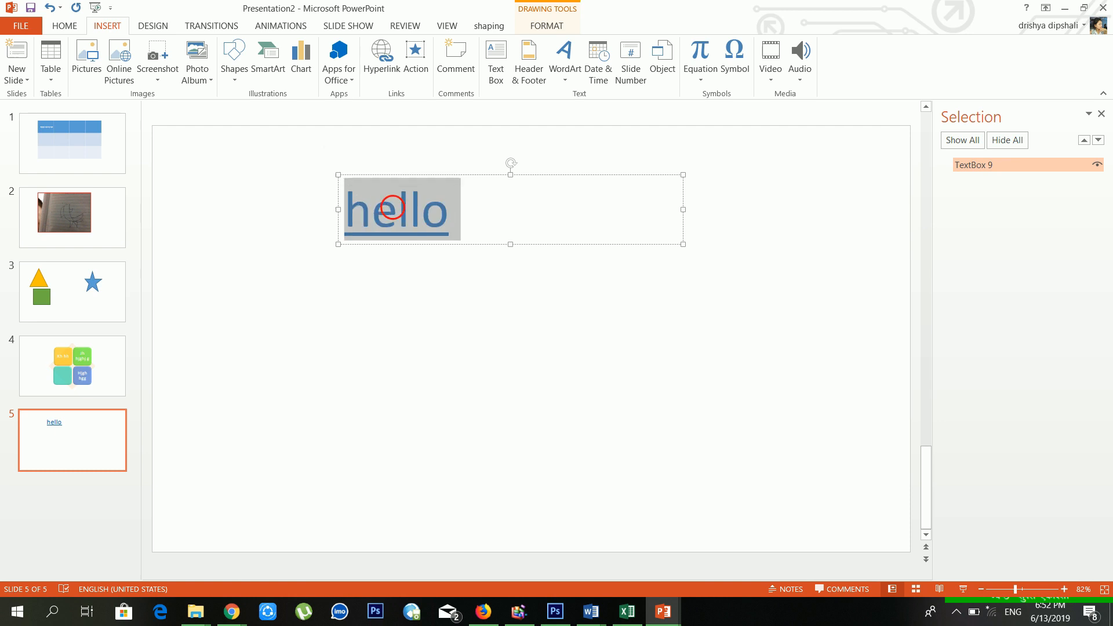
click(386, 208)
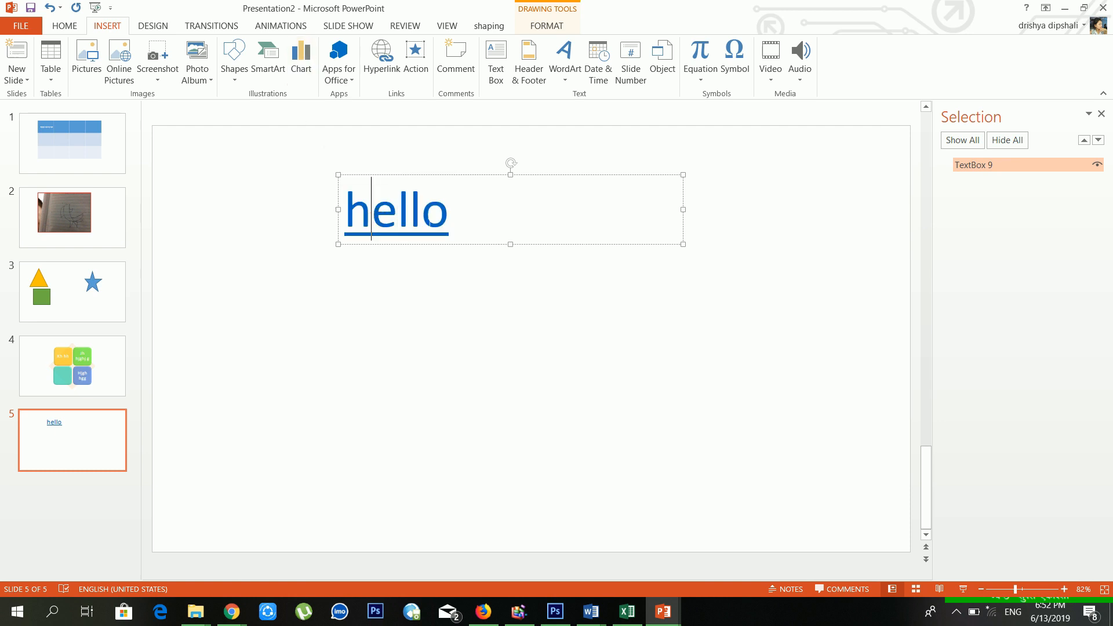
click(451, 212)
double_click(383, 206)
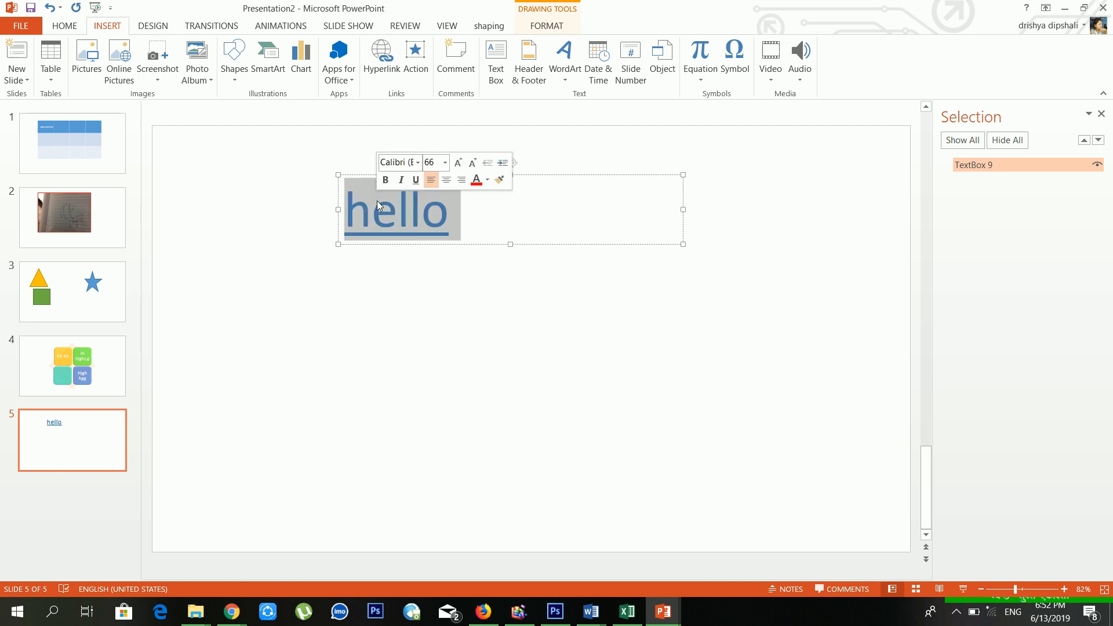
click(419, 53)
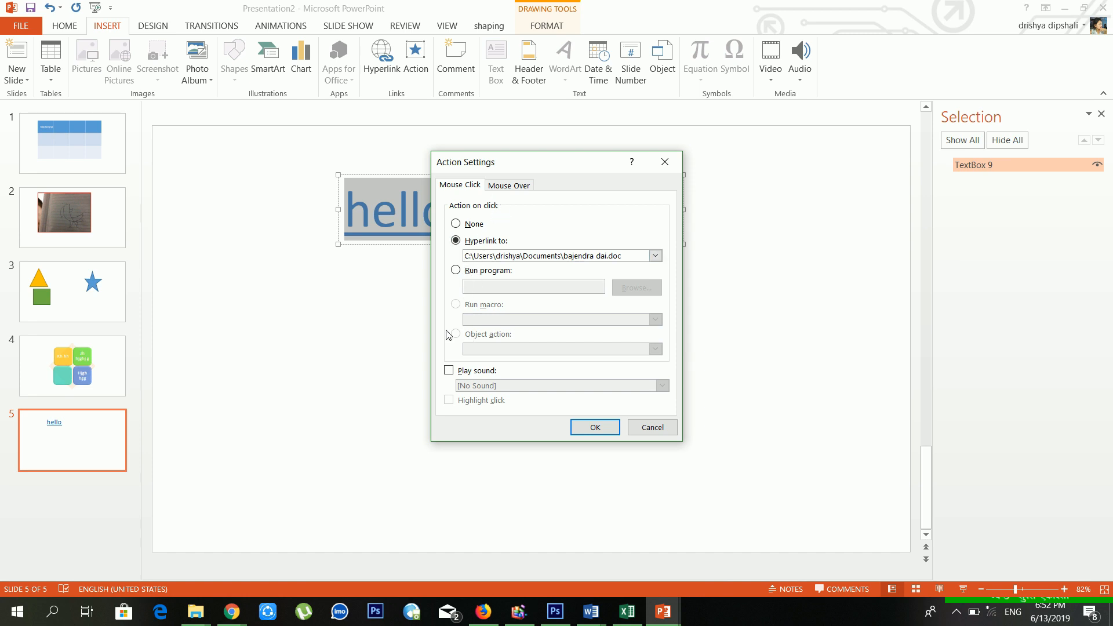
click(448, 369)
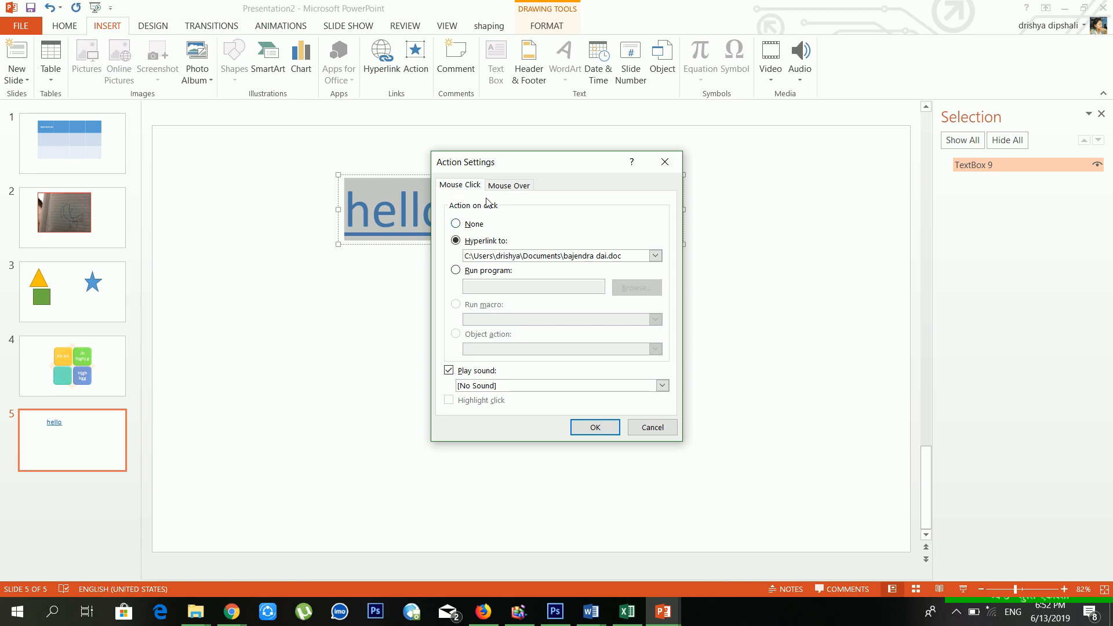
click(532, 387)
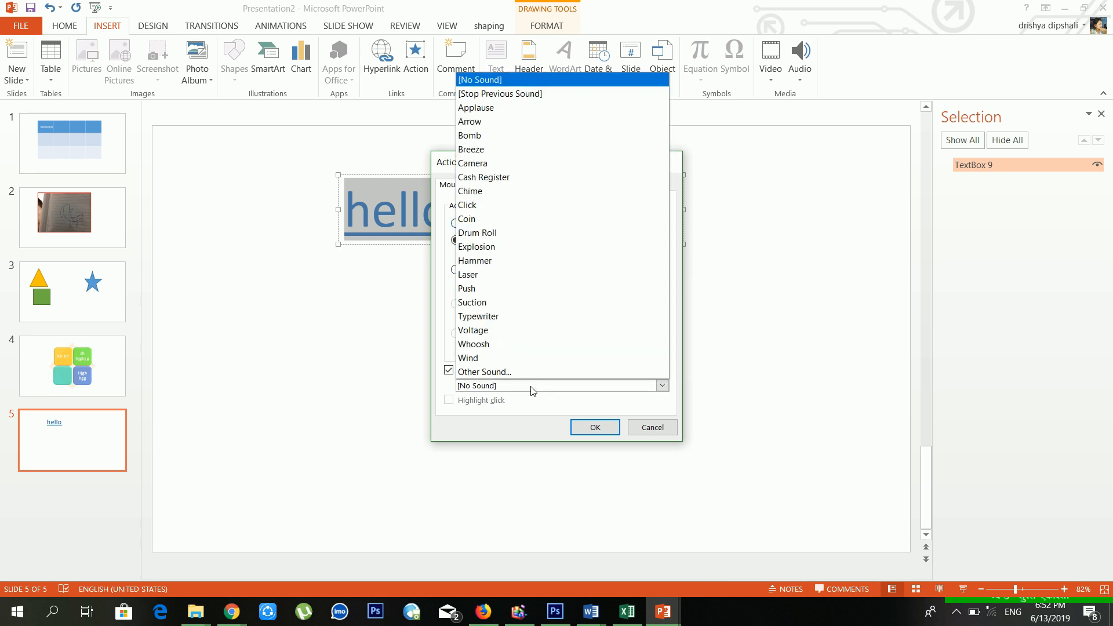
click(523, 294)
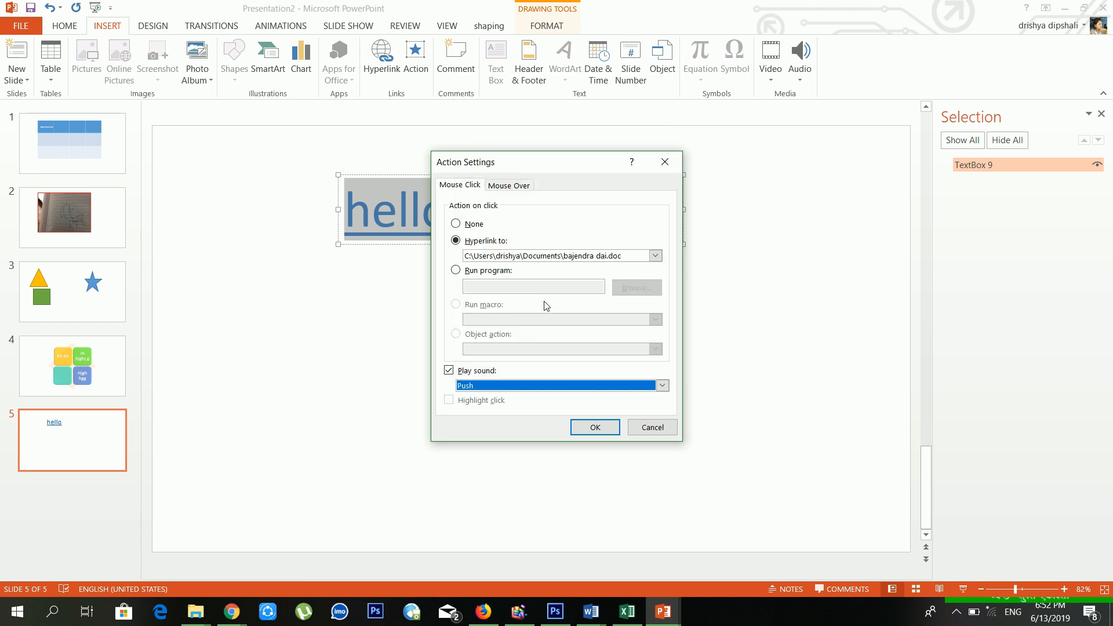
- Add the Wind sound on mouse over and confirm the action settings
click(515, 186)
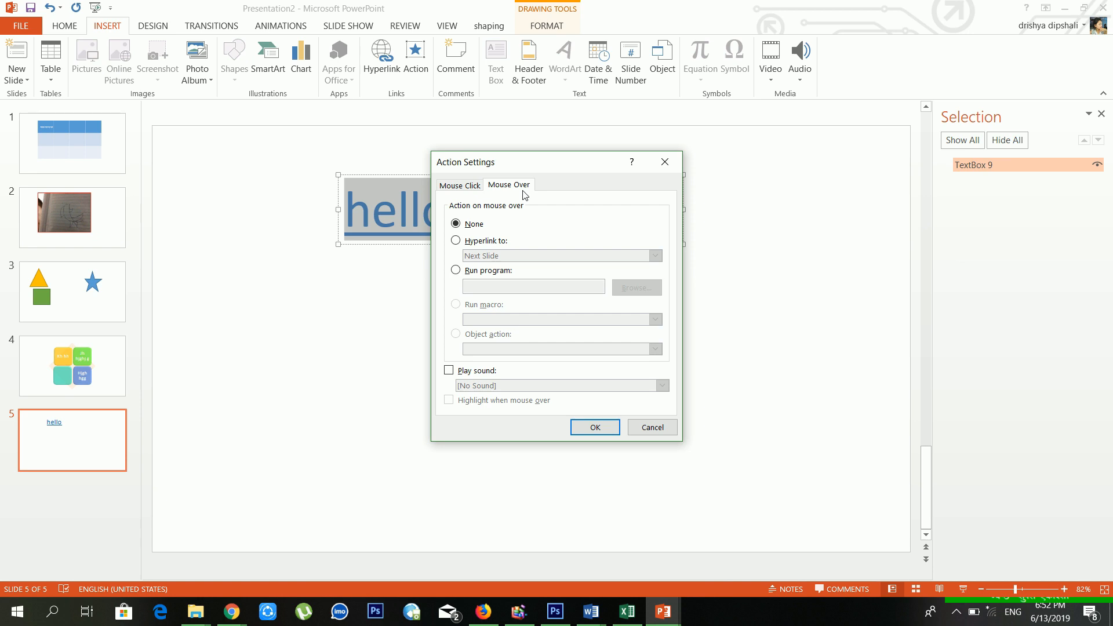
click(477, 371)
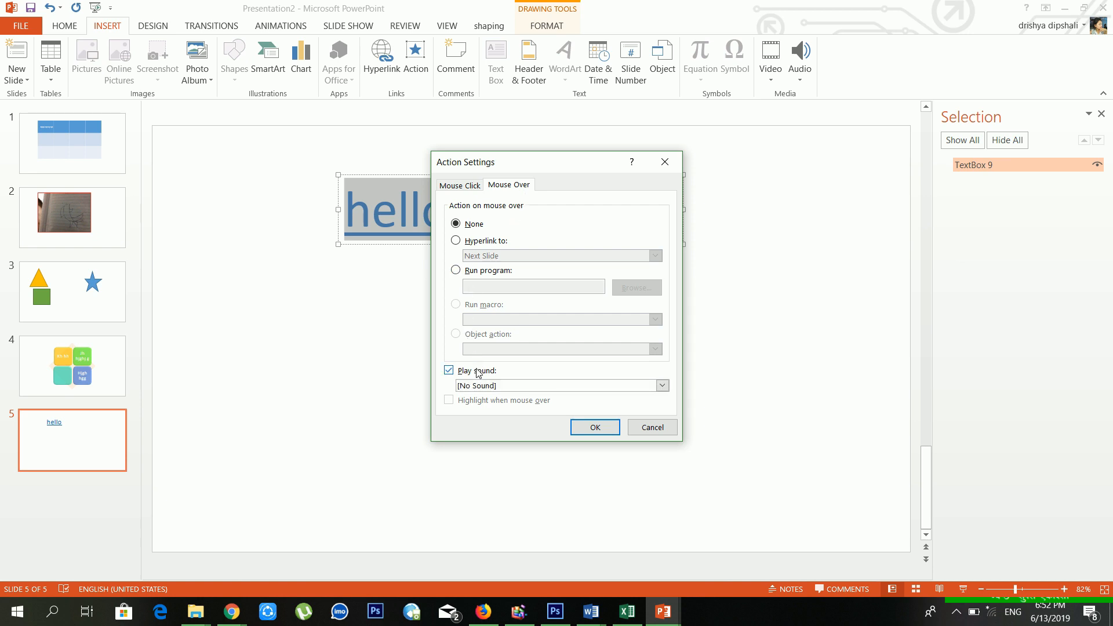
click(497, 387)
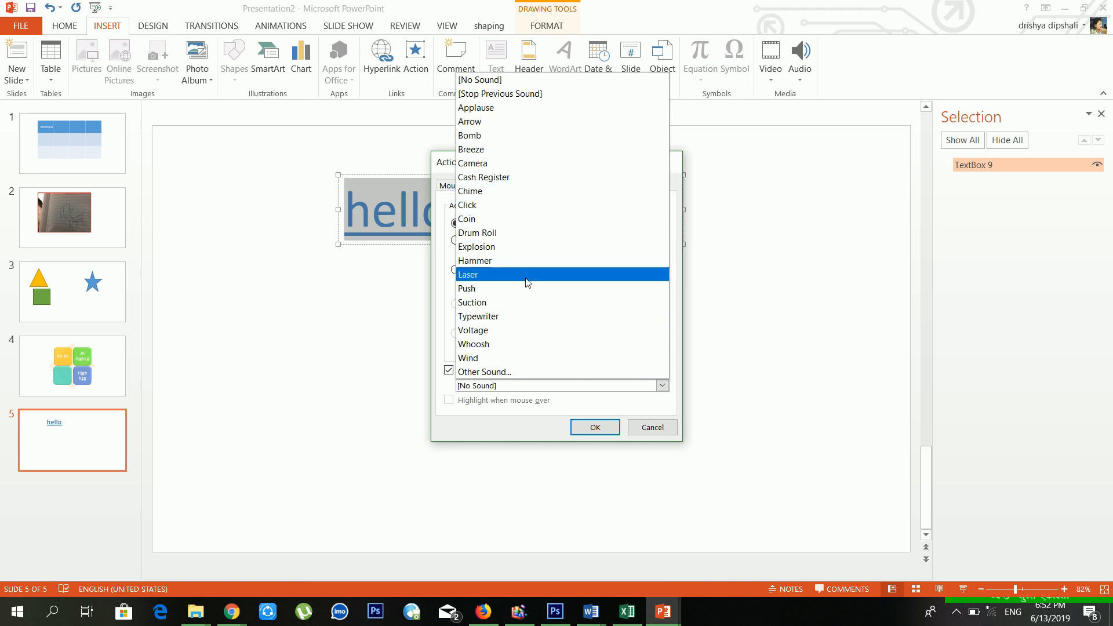
click(497, 359)
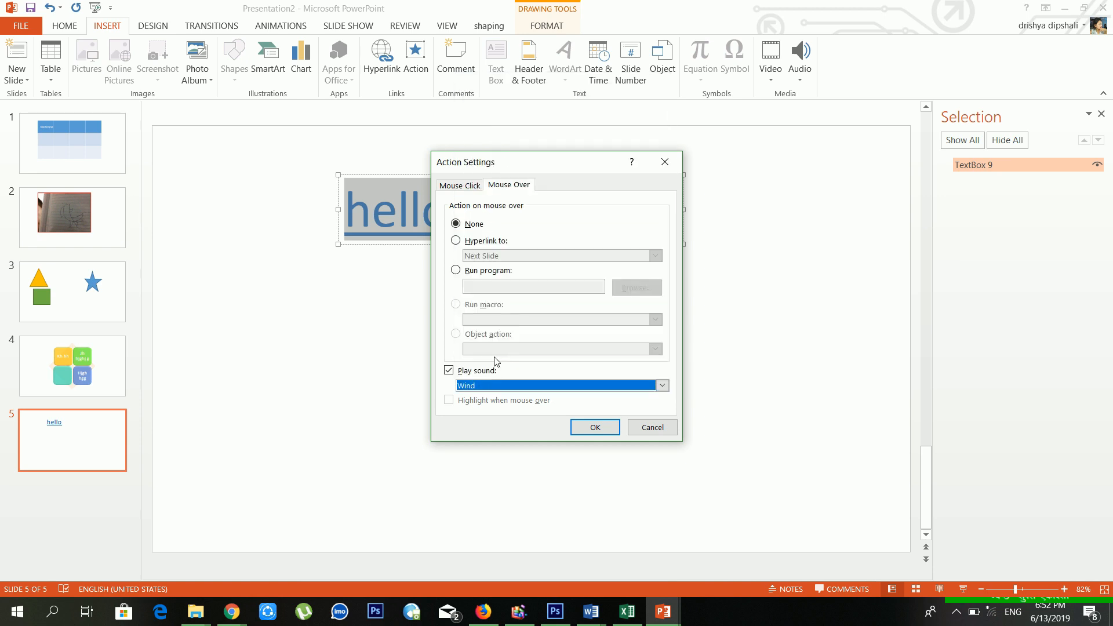
click(599, 432)
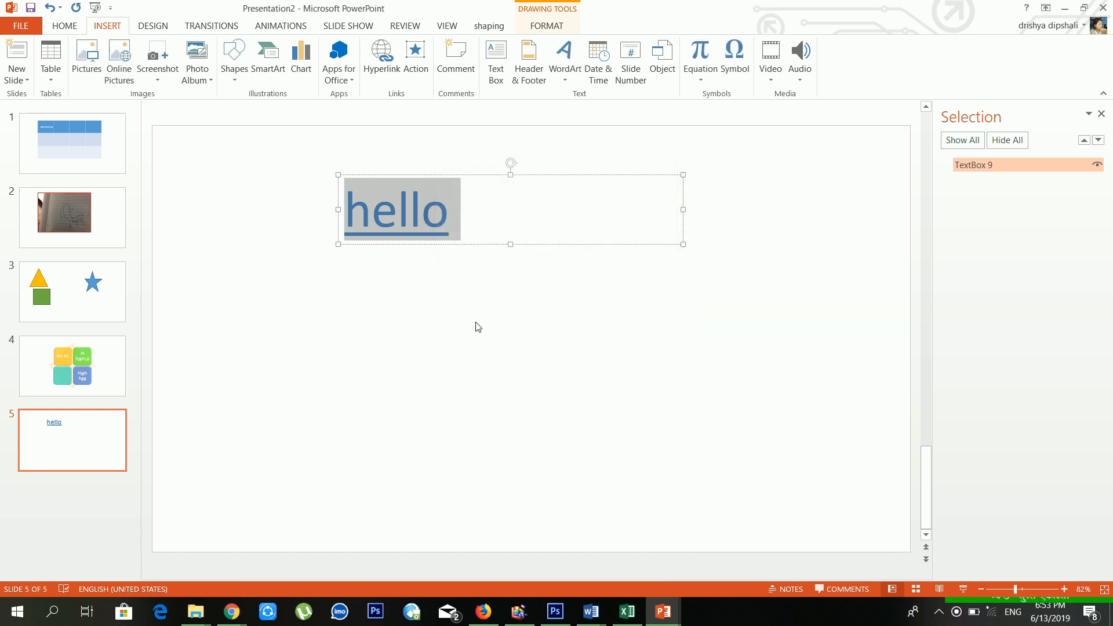
click(477, 325)
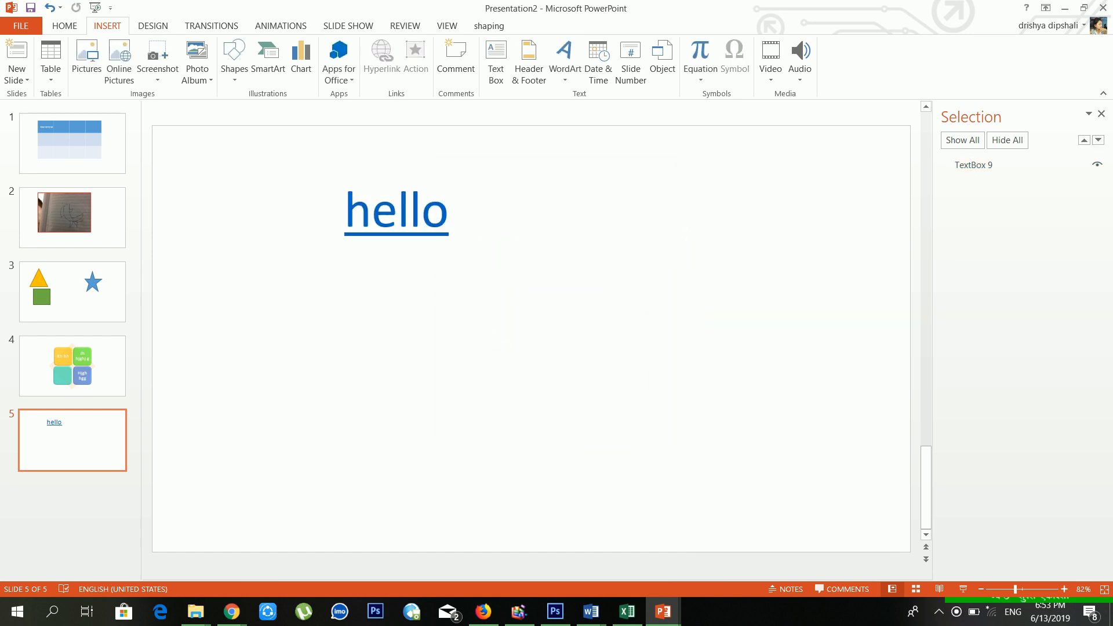
- Run the show from slide 5, open the bajendra dai document through hello, then minimize Word
click(351, 27)
click(88, 70)
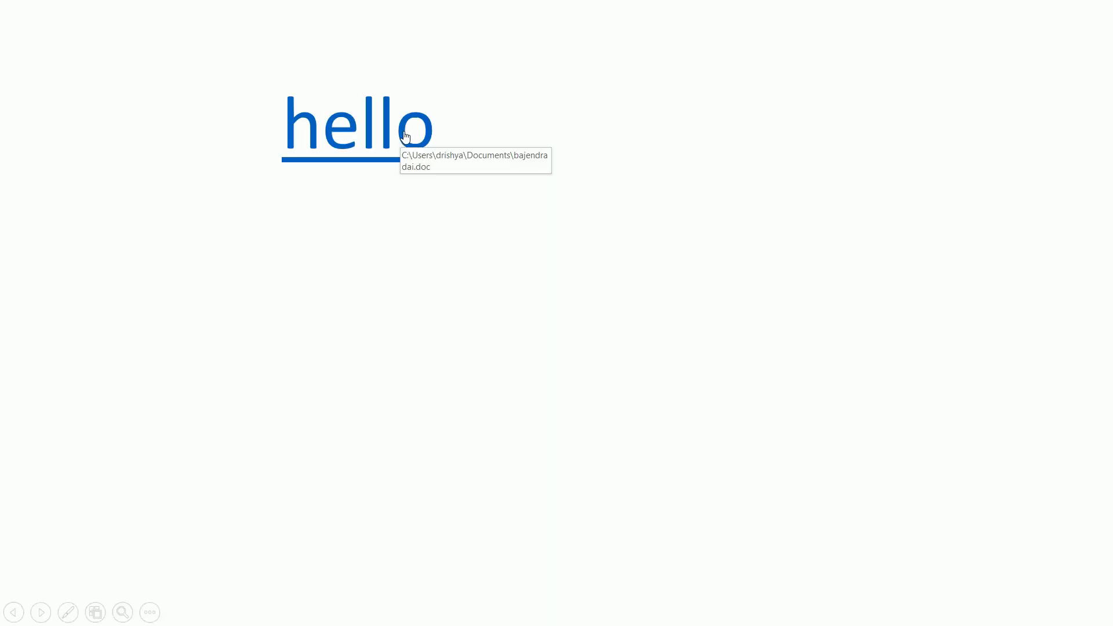
click(406, 135)
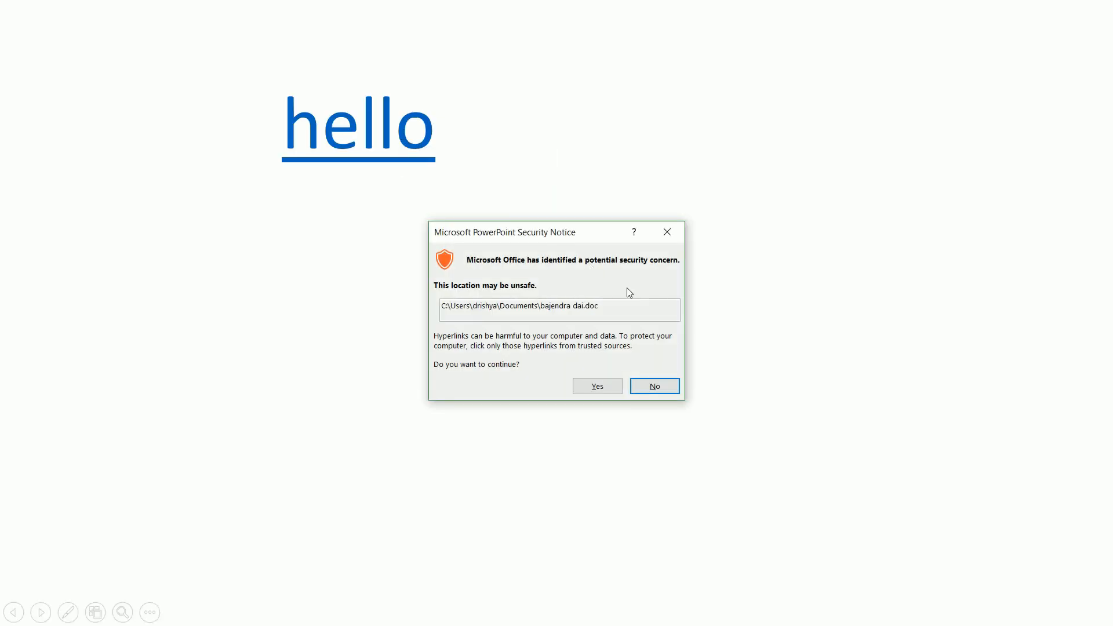
click(650, 385)
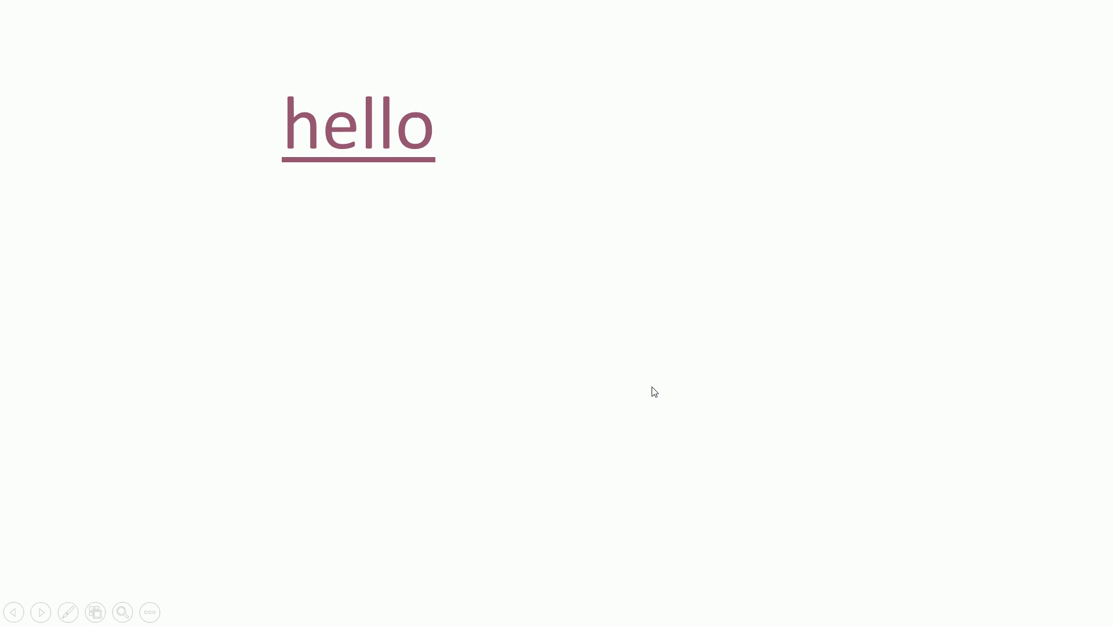
click(390, 144)
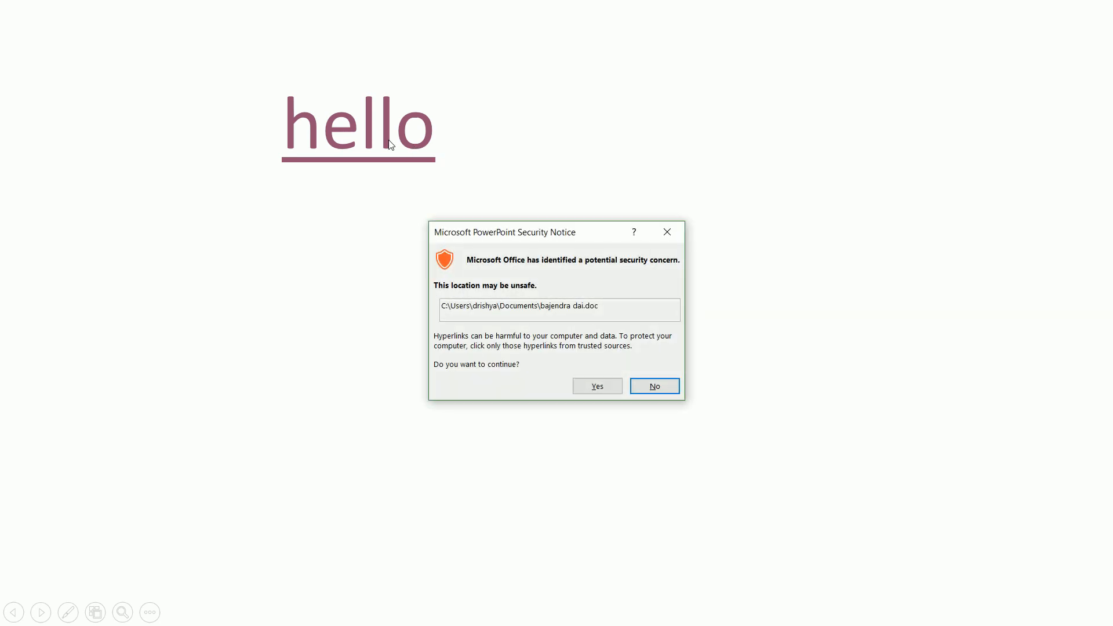
click(598, 387)
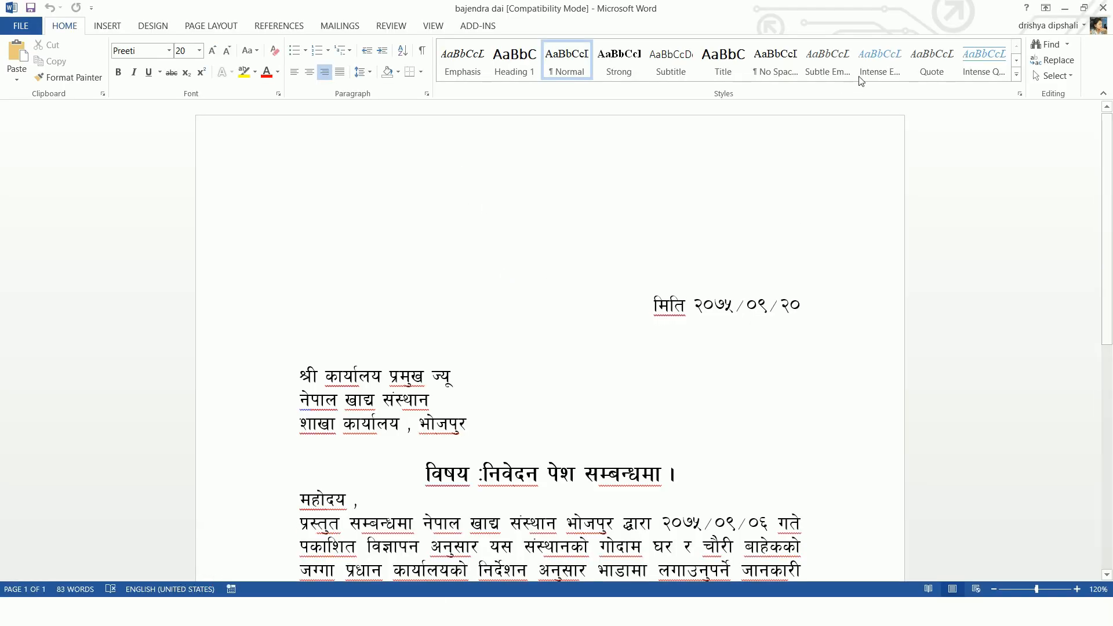
click(1064, 7)
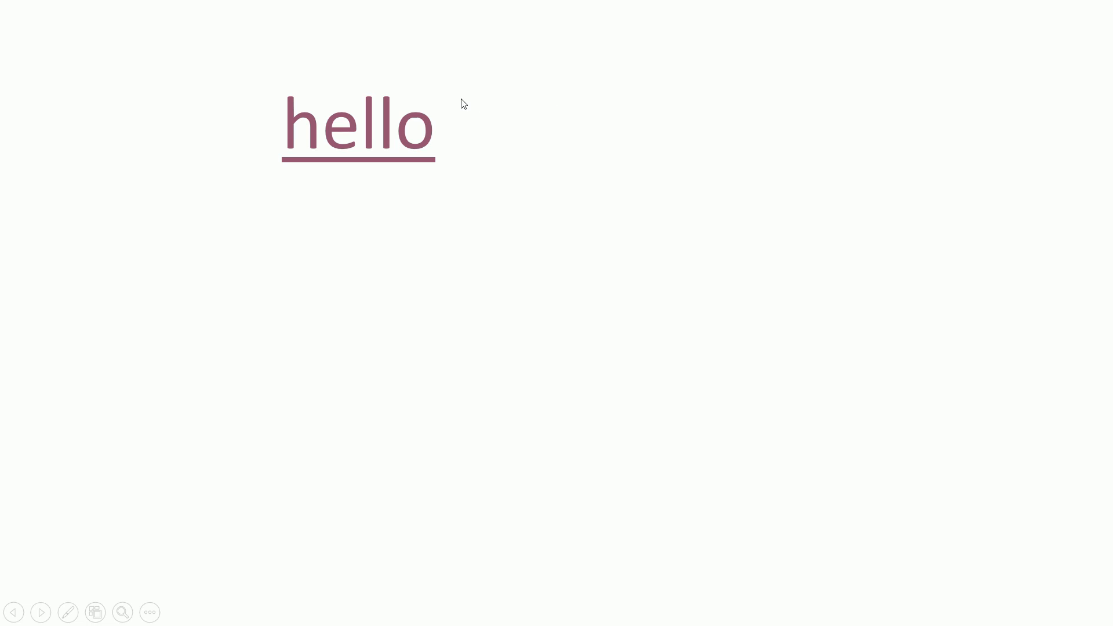
- End the show and add the comment 'nbvnbbvv vbv' to the word hello, closing the Comments pane
key(Escape)
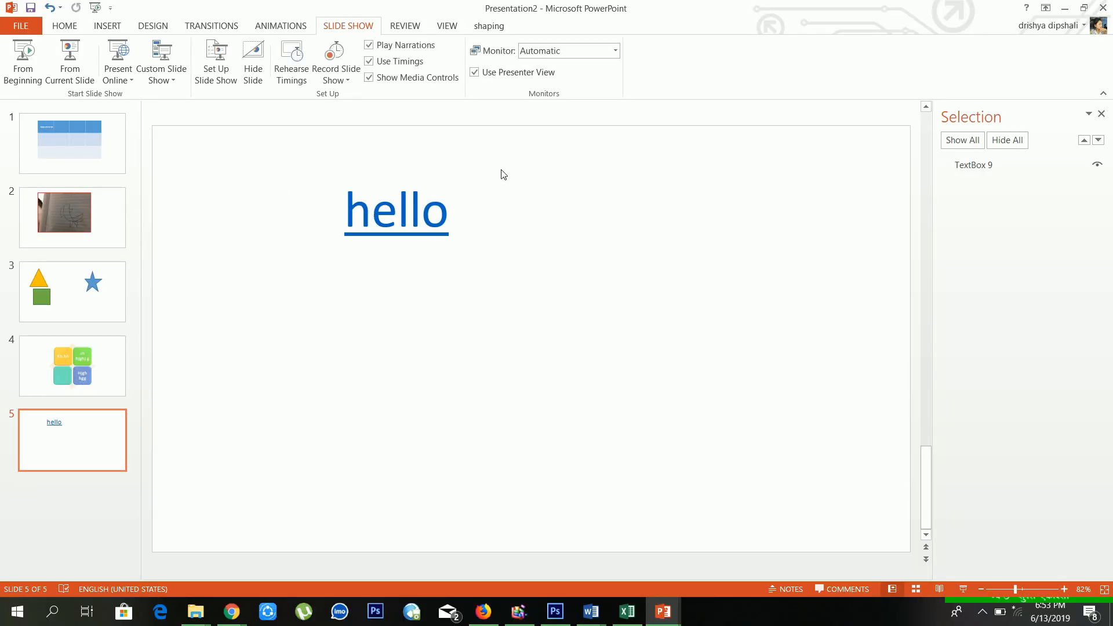
click(387, 213)
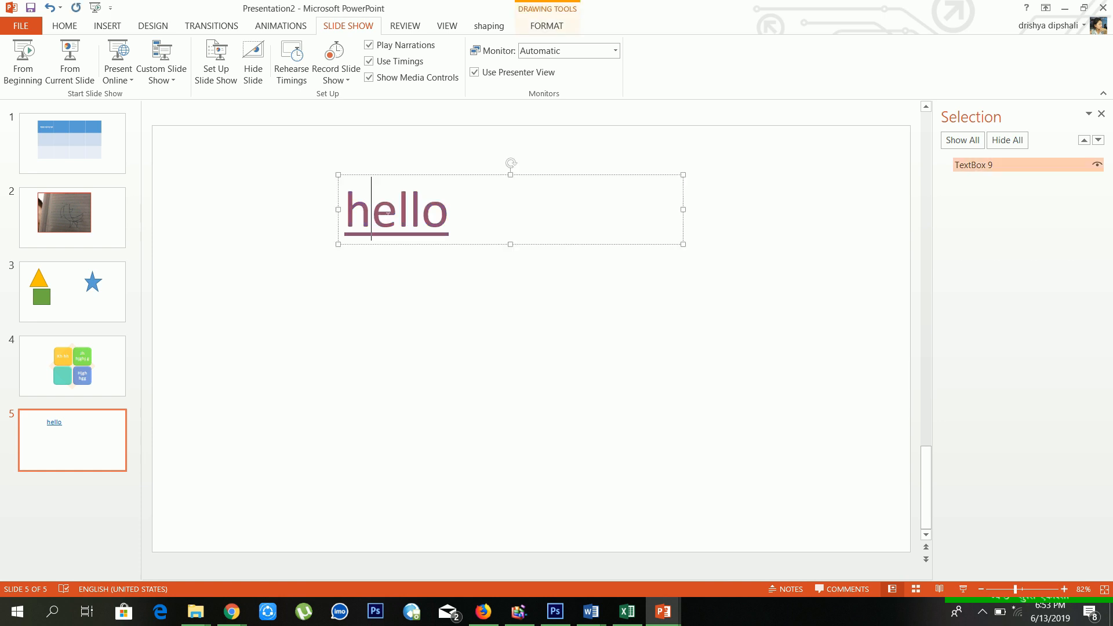
click(114, 29)
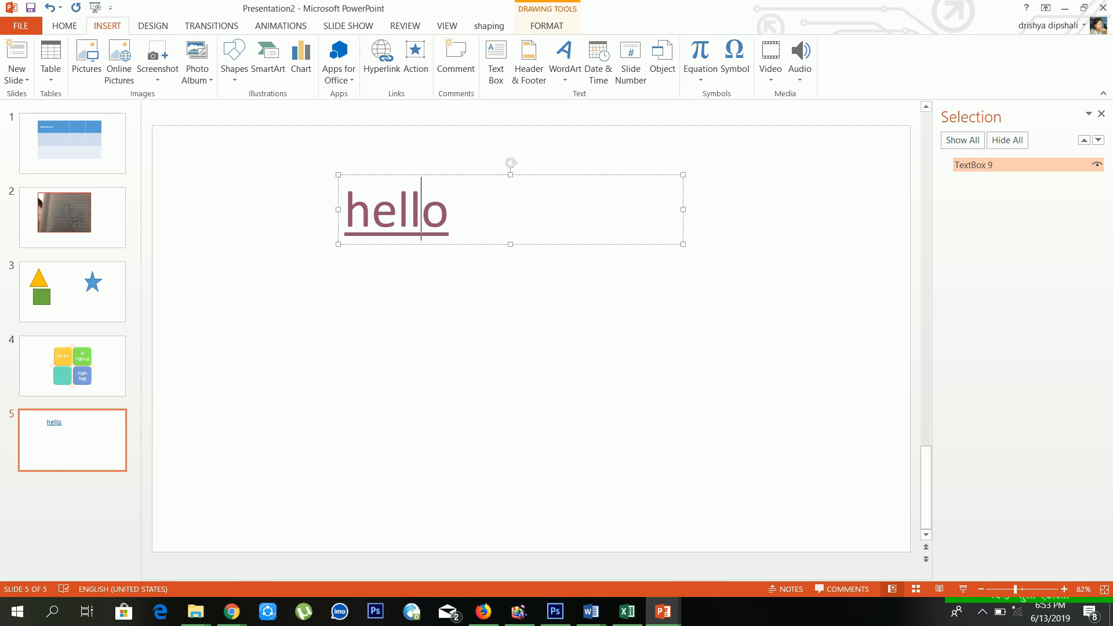
drag(459, 210, 347, 209)
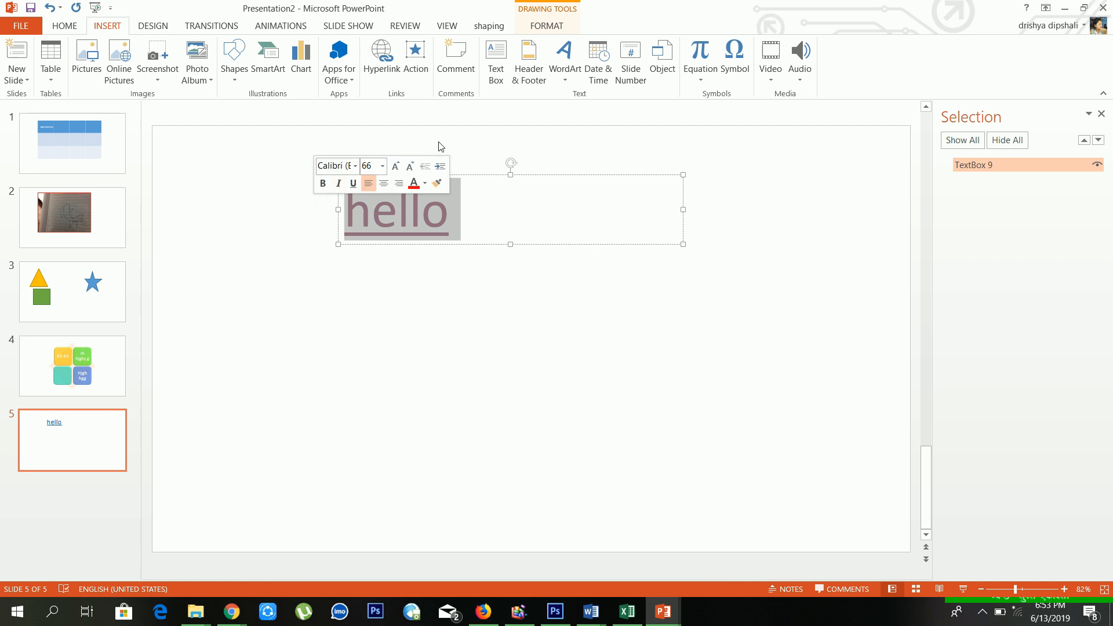
click(457, 55)
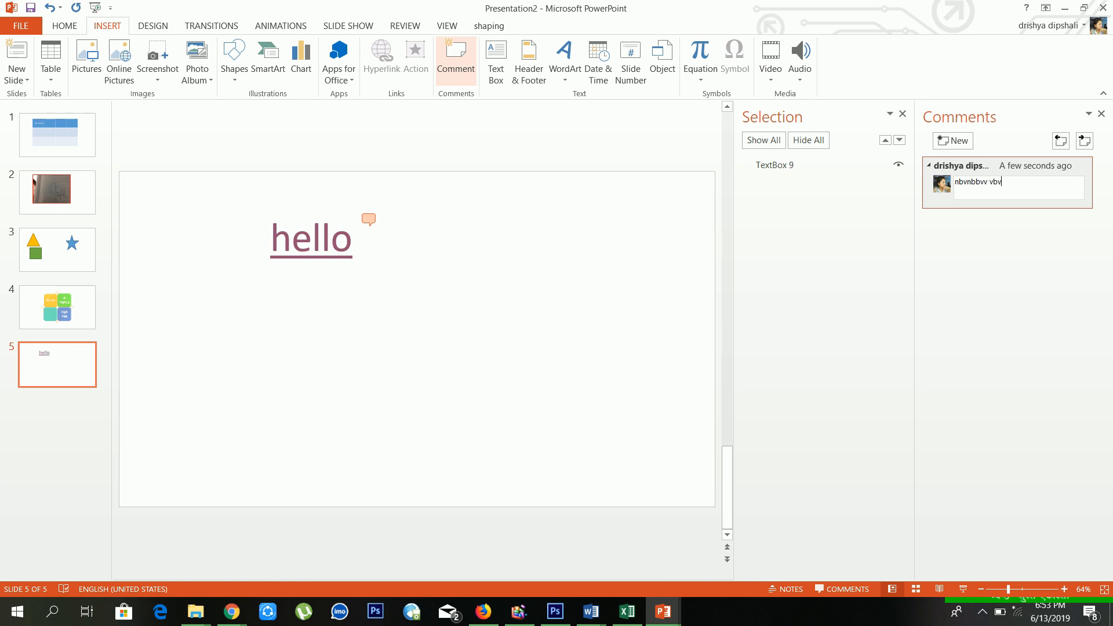
click(1101, 114)
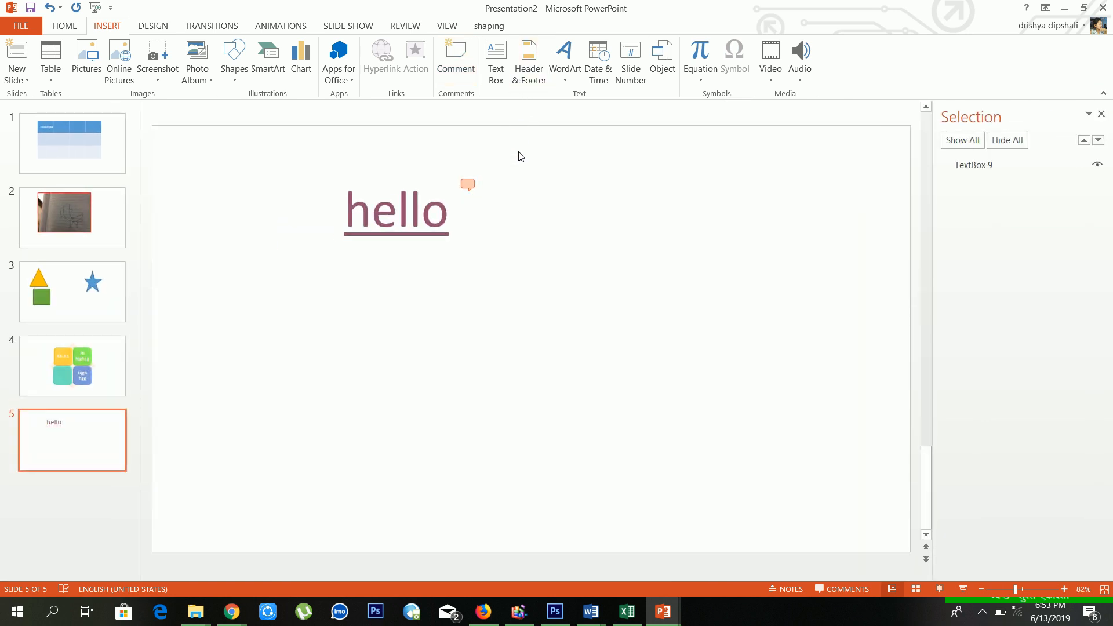
- Add a text box below hello reading 'Jkh hj hkjhkj hjh khjkh khkj'
click(502, 79)
drag(299, 264, 642, 393)
text(Jkh hj hkjhkj hjh khjkh khkj)
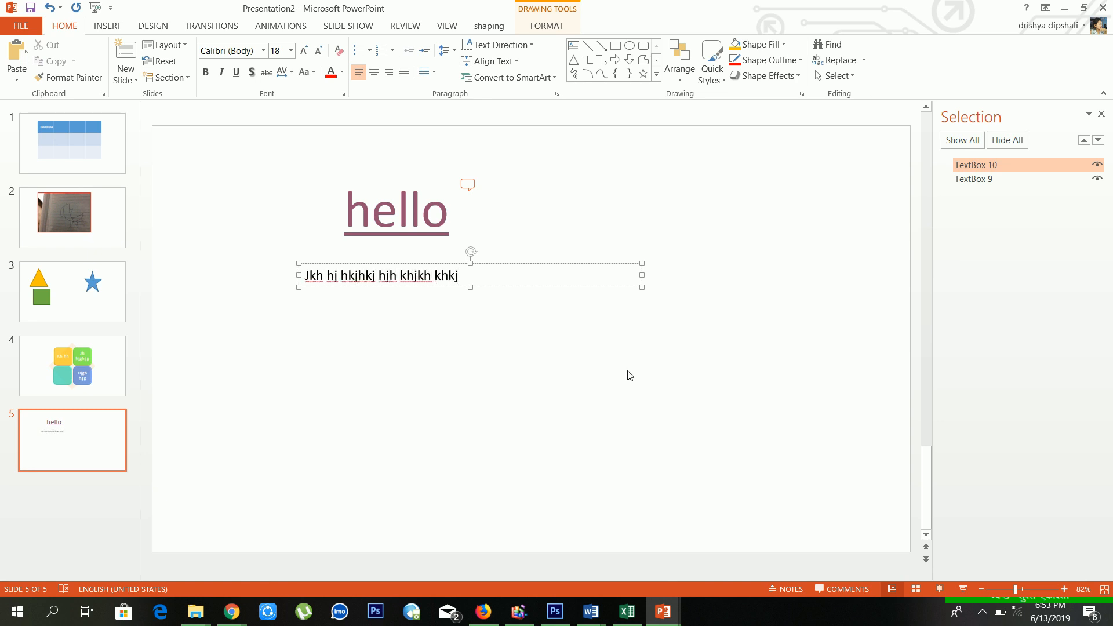
click(118, 28)
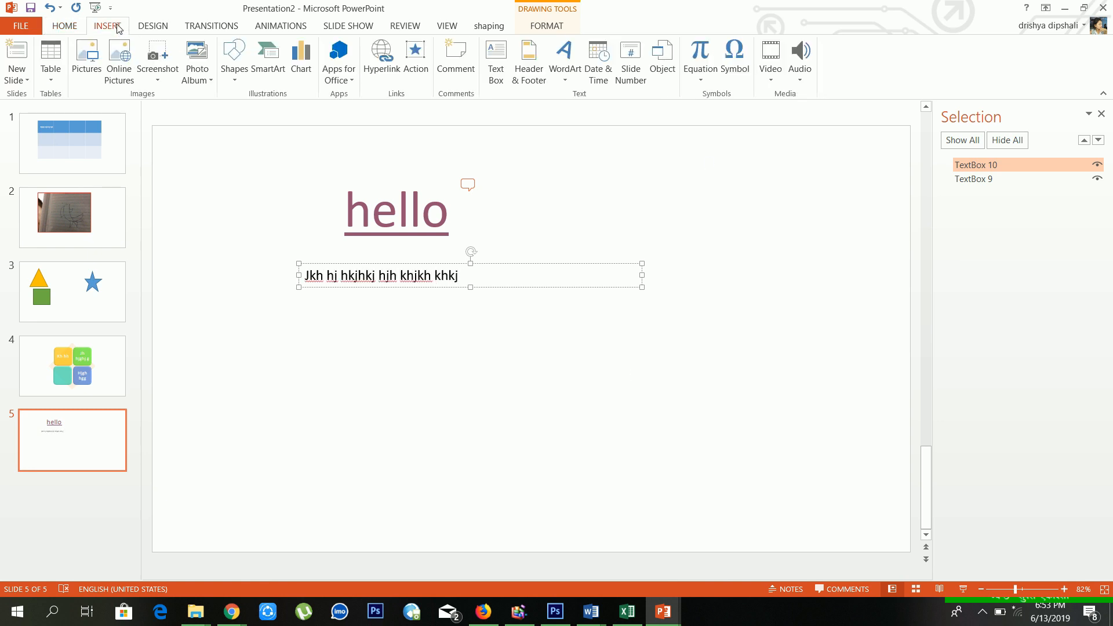
drag(562, 287, 563, 289)
click(562, 244)
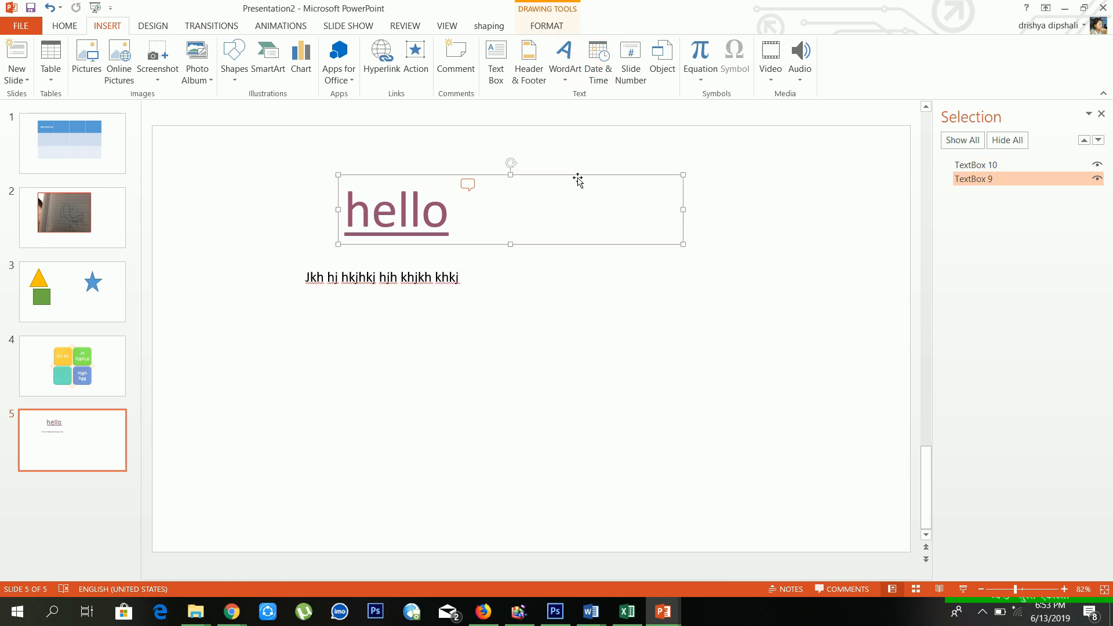
- Insert first-style WordArt and replace its sample text with the author's name
click(571, 77)
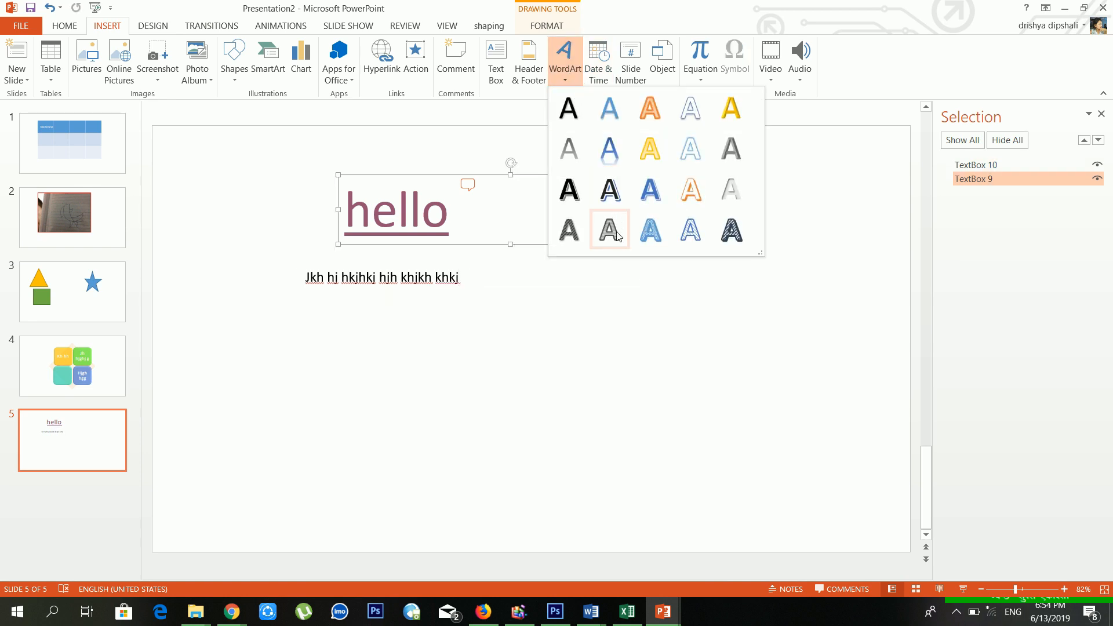
click(582, 119)
click(577, 332)
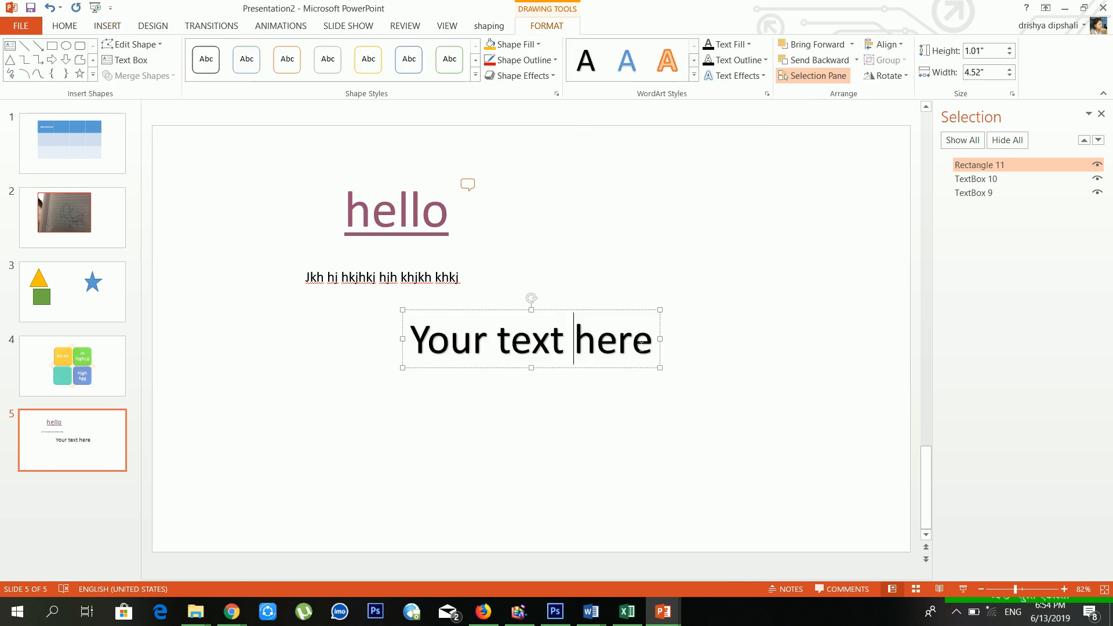
click(669, 346)
click(642, 345)
click(654, 345)
triple_click(654, 345)
text(dipesh rai)
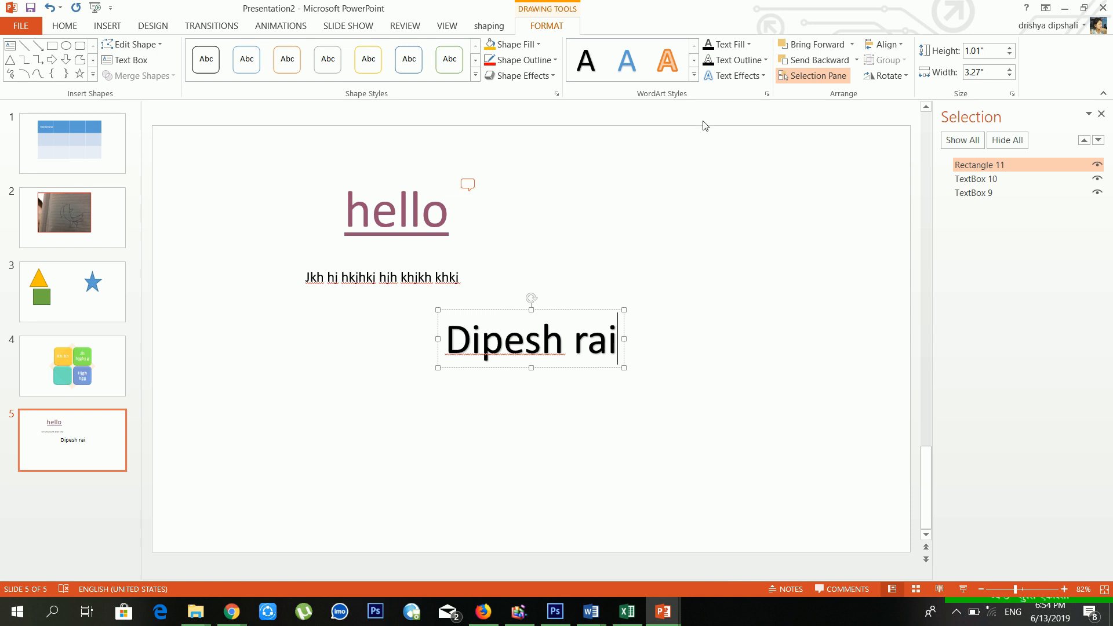
- Browse the WordArt styles and text fill colours, then select the whole name text
click(695, 76)
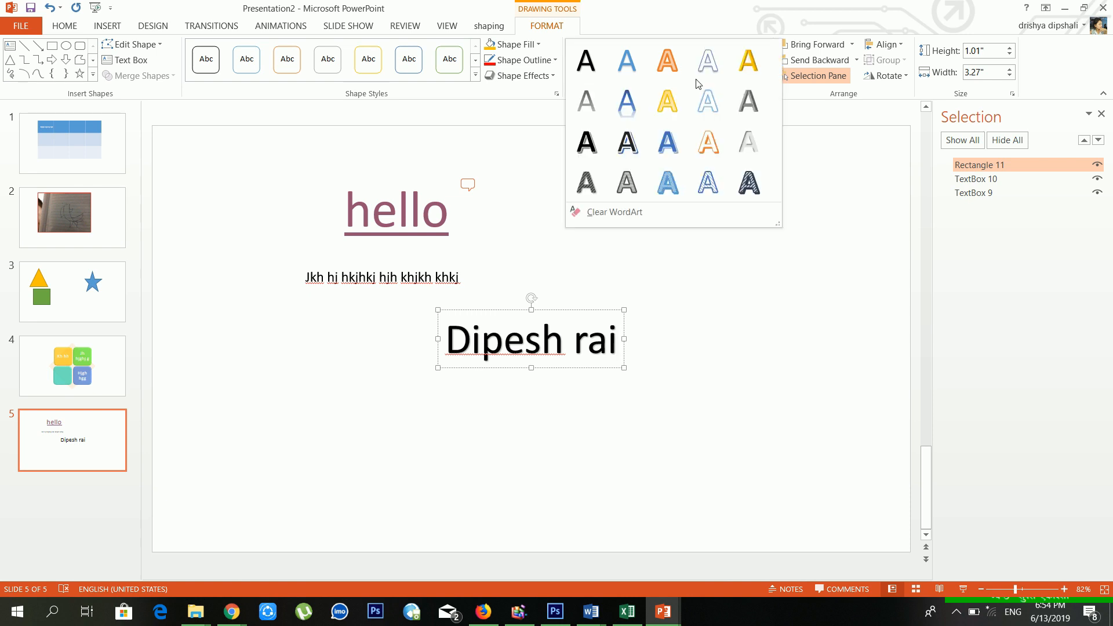
click(586, 182)
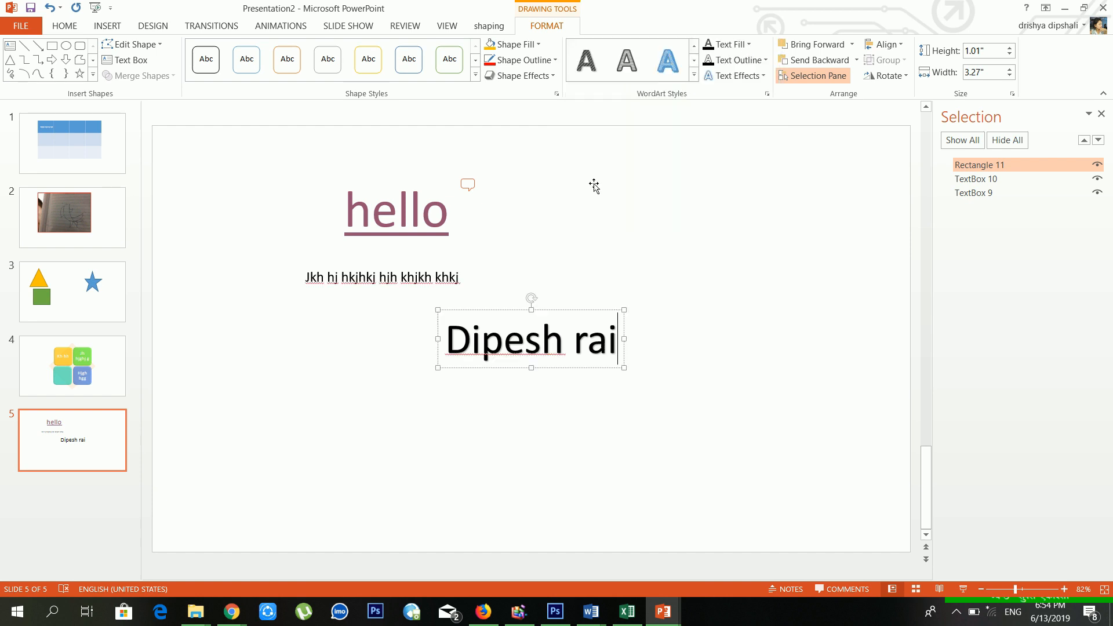
click(747, 44)
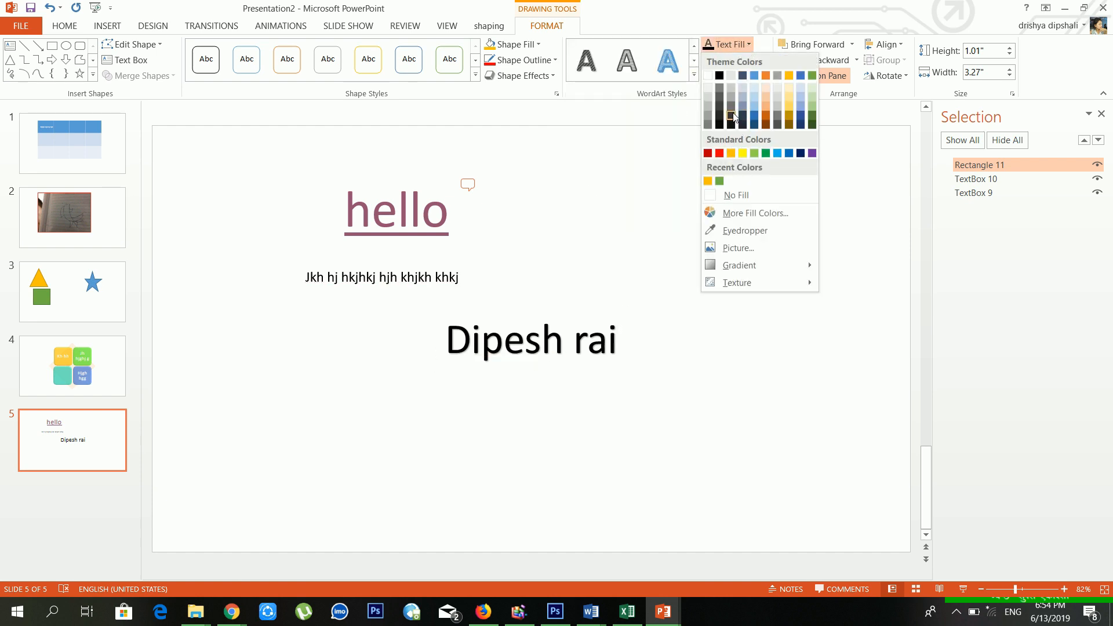
click(613, 347)
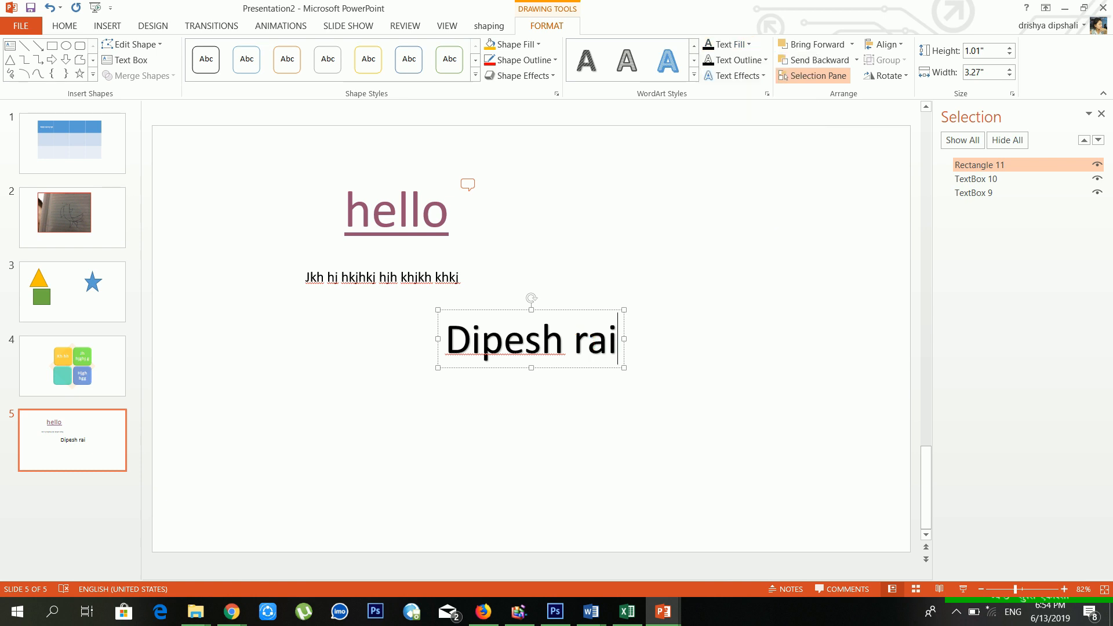
drag(616, 347, 446, 347)
- Try a picture text fill and the text outline colours without applying either
click(747, 45)
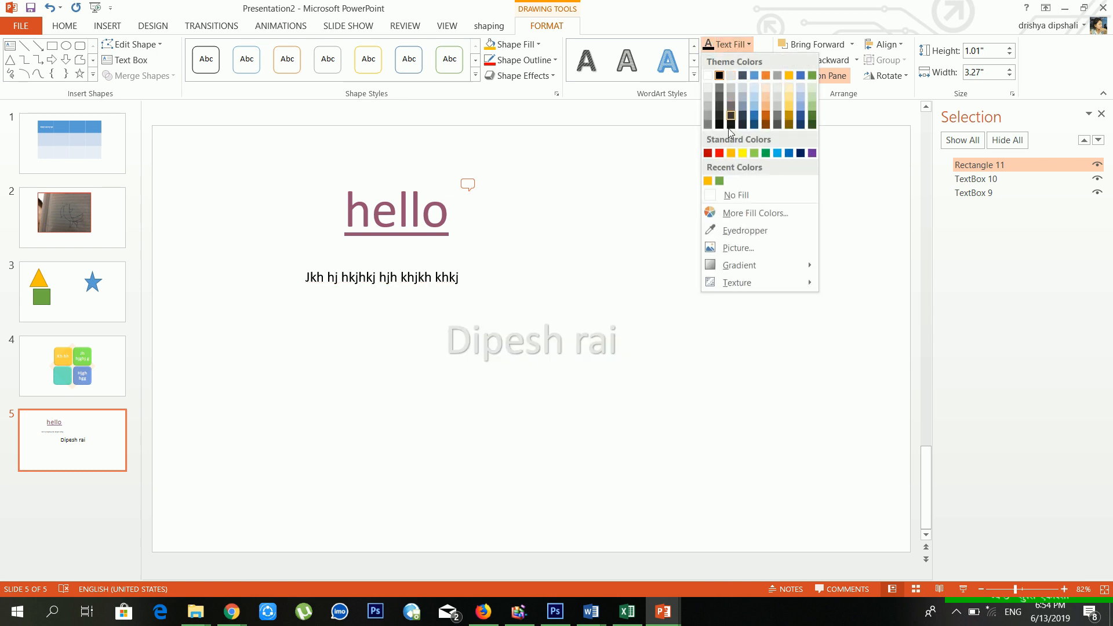
click(733, 248)
click(418, 261)
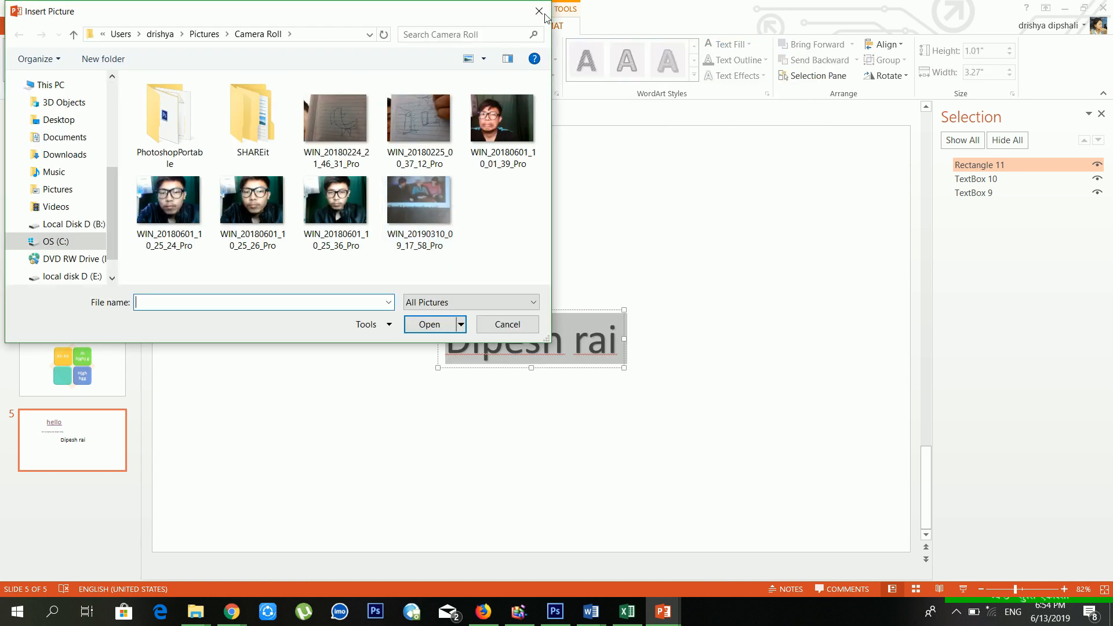
click(539, 11)
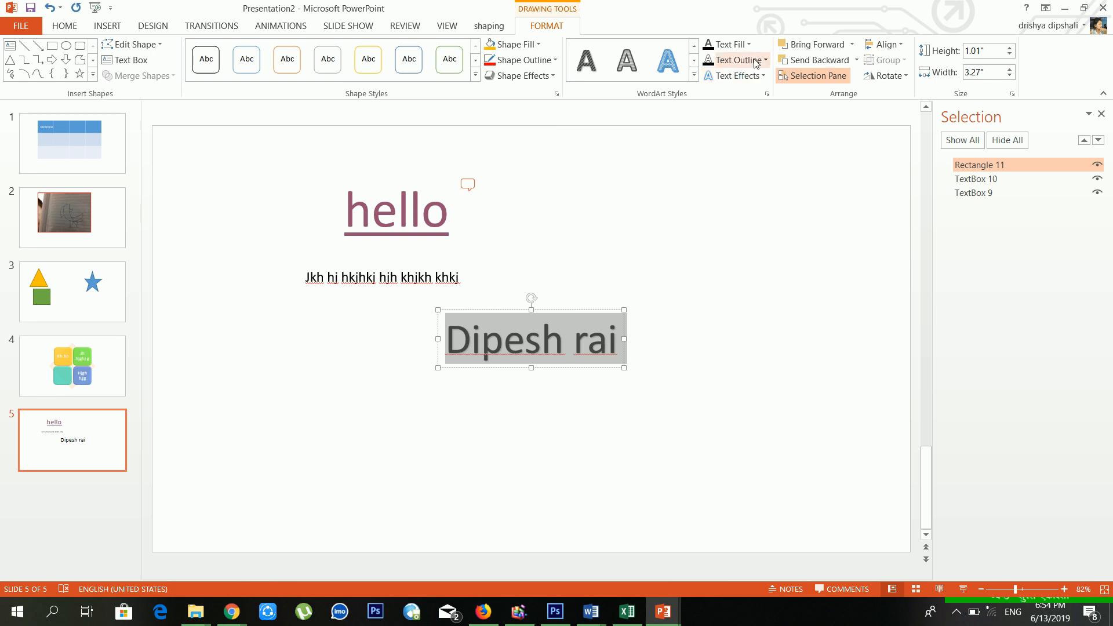
click(757, 60)
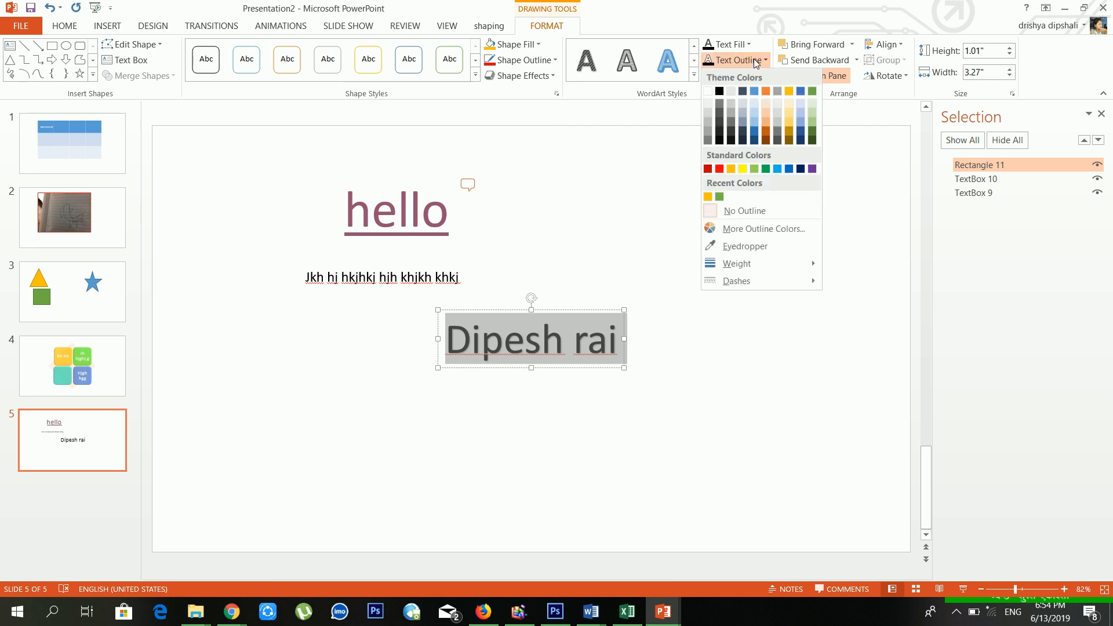
click(642, 114)
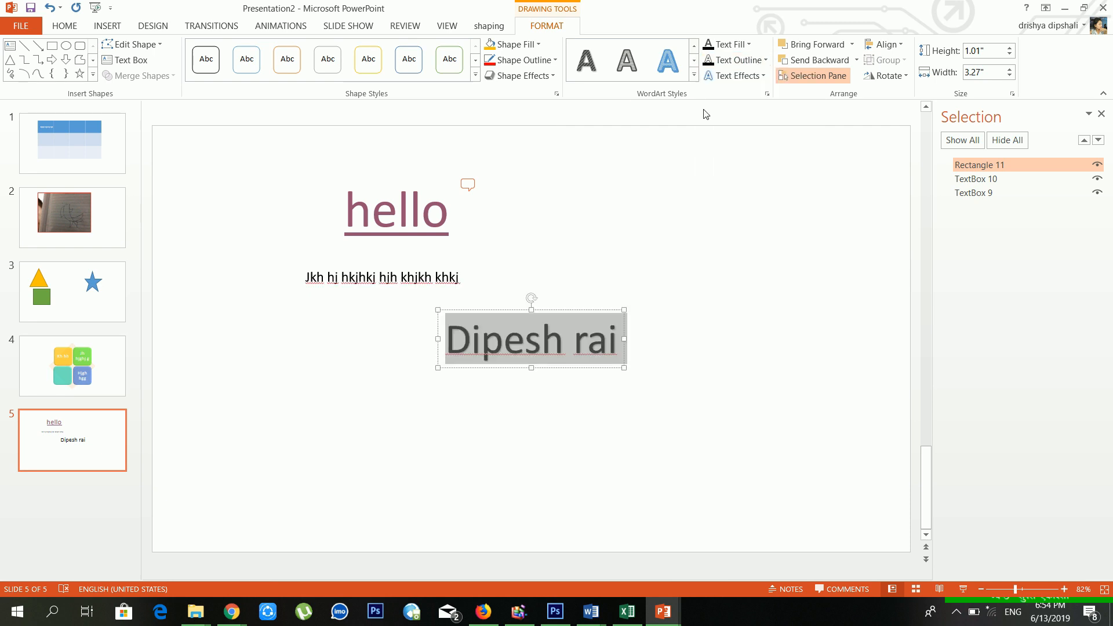
- Preview text effects without applying any, then cut the WordArt name box from slide 5
click(724, 75)
mouse_move(742, 103)
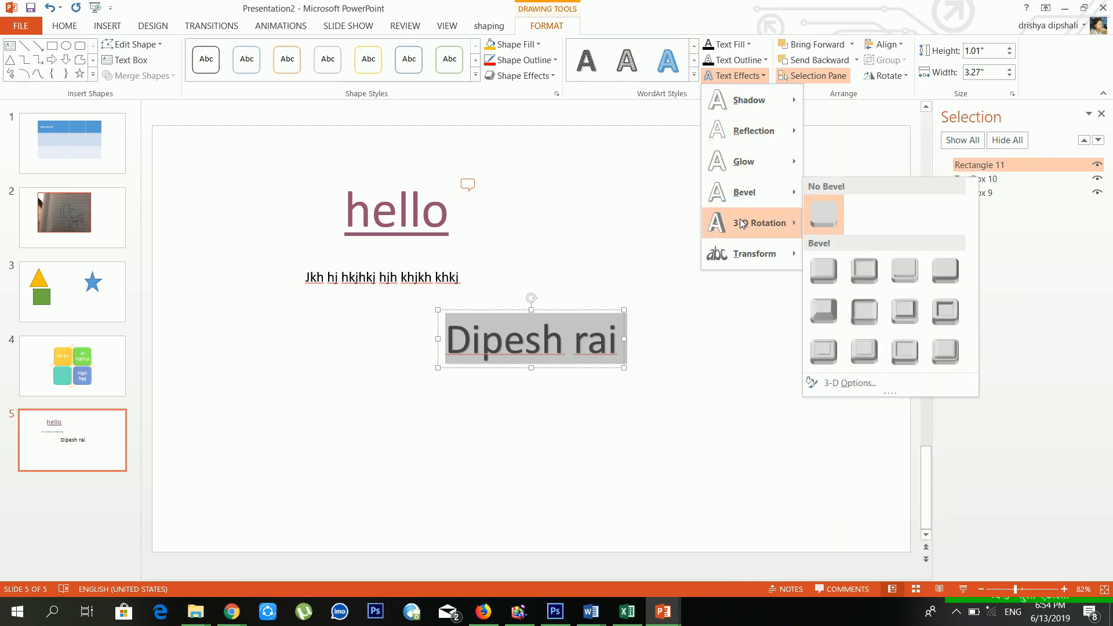
mouse_move(759, 242)
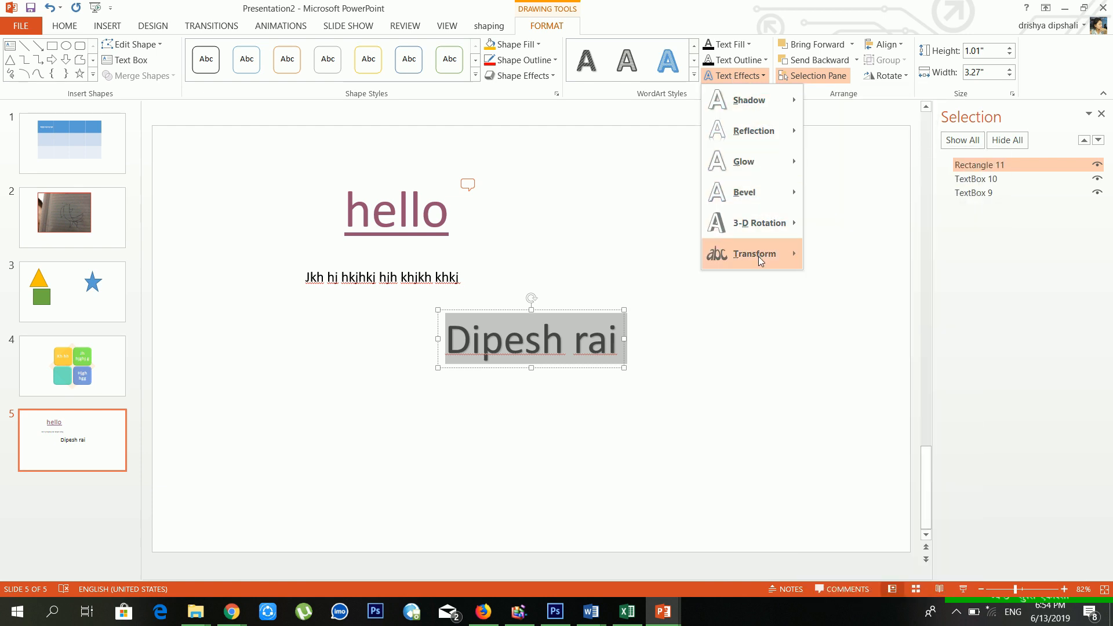
mouse_move(761, 264)
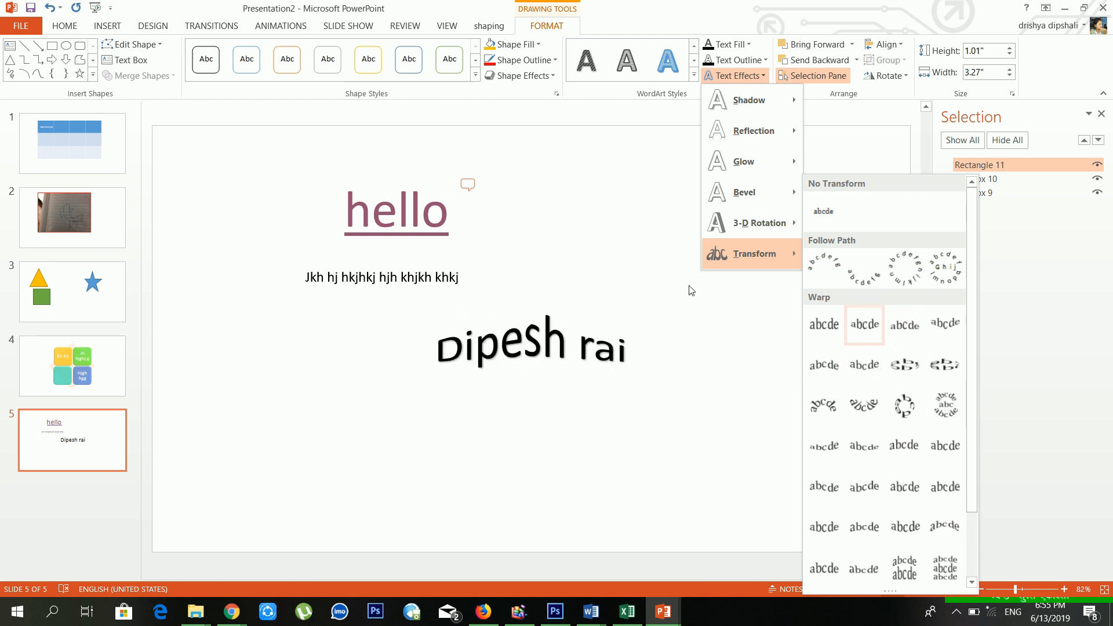
click(612, 306)
right_click(608, 317)
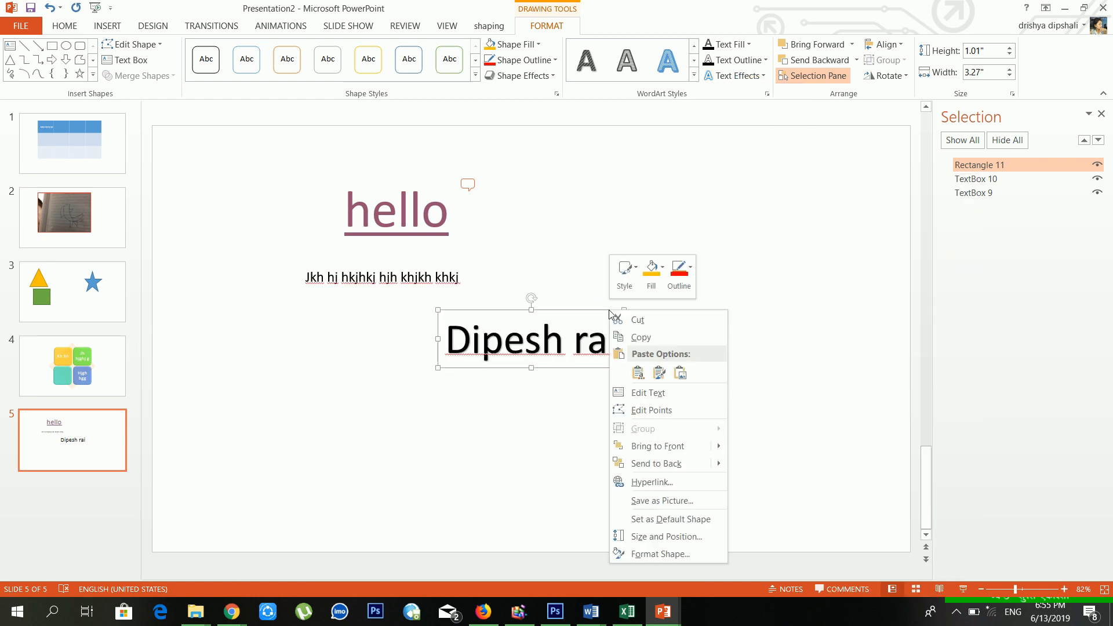
click(634, 318)
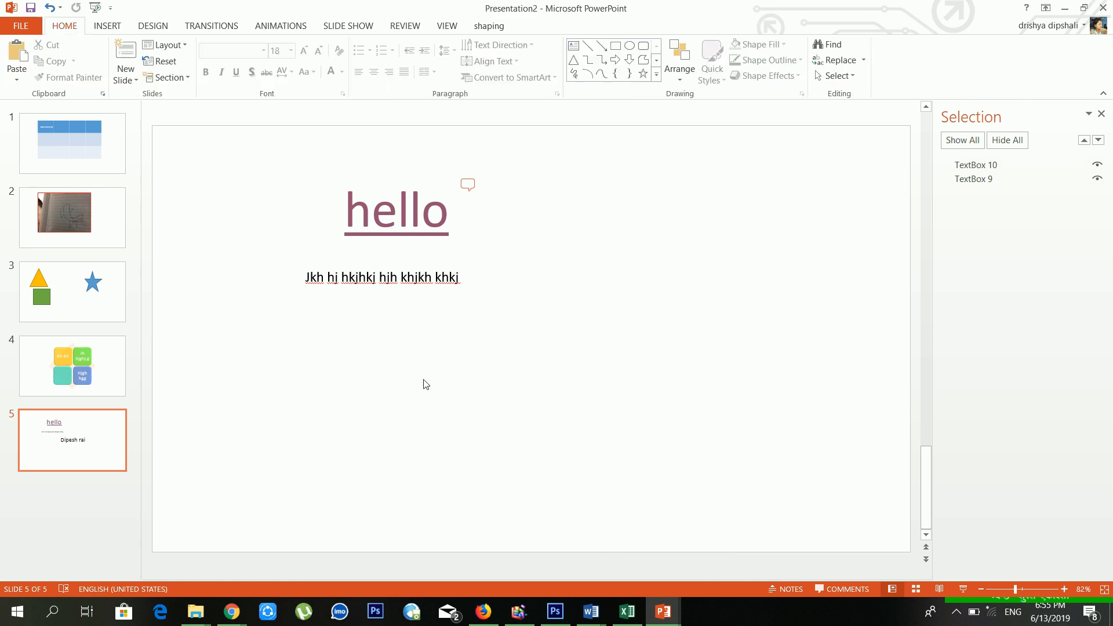
click(109, 26)
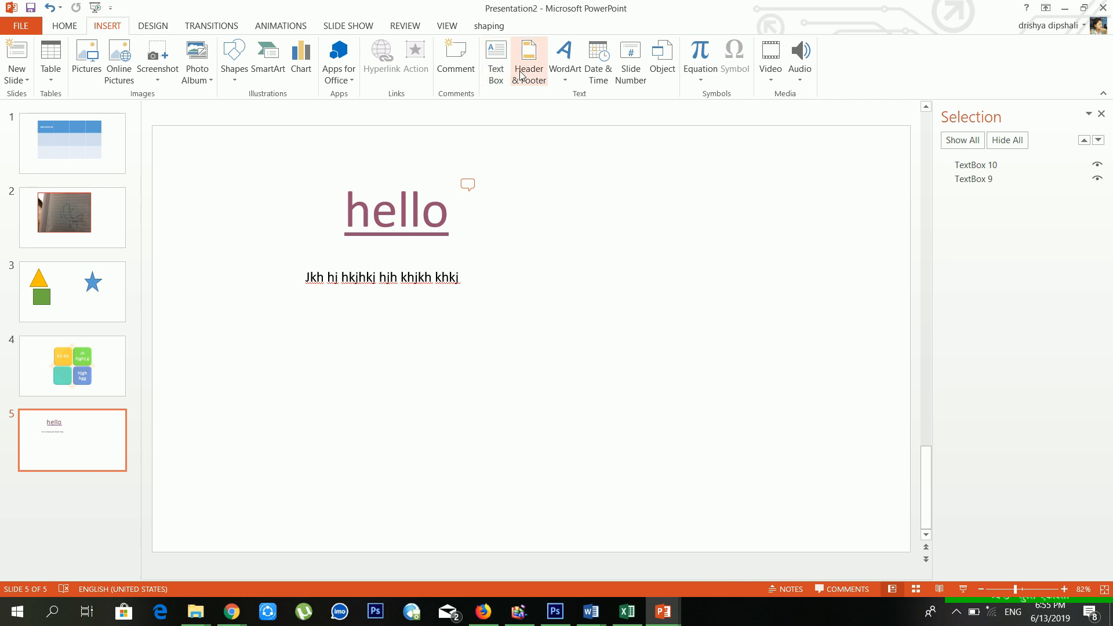
click(536, 79)
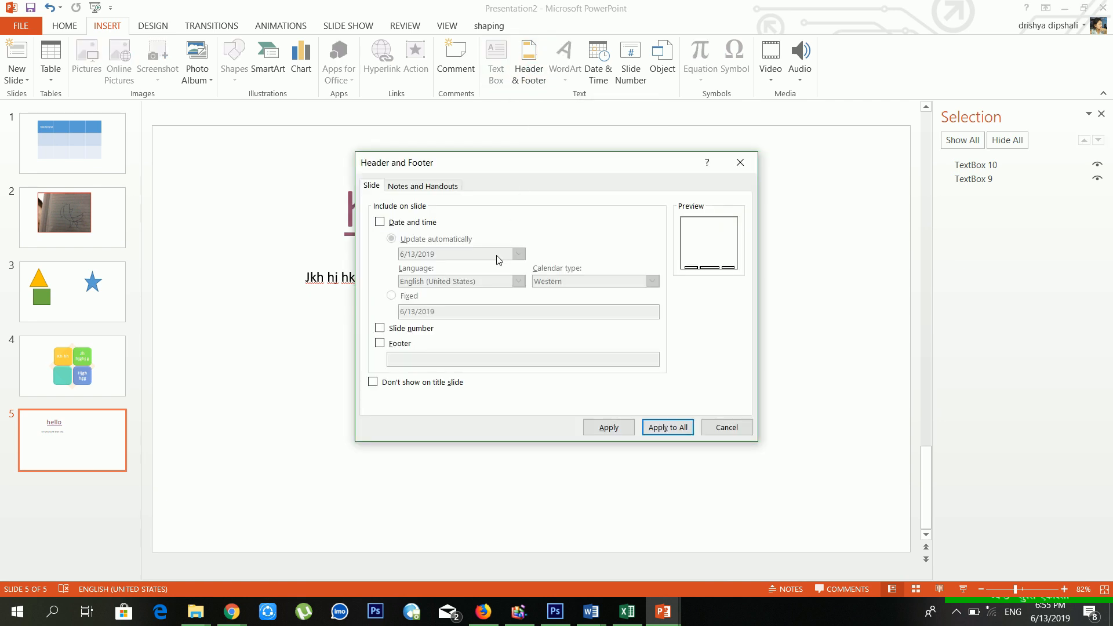
click(410, 227)
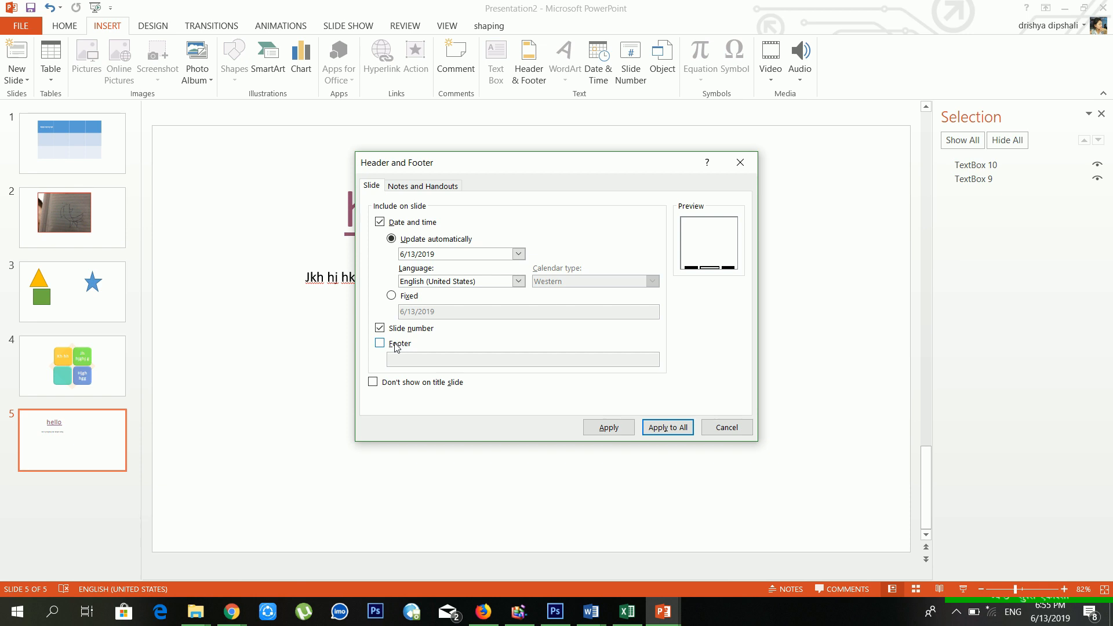
click(396, 346)
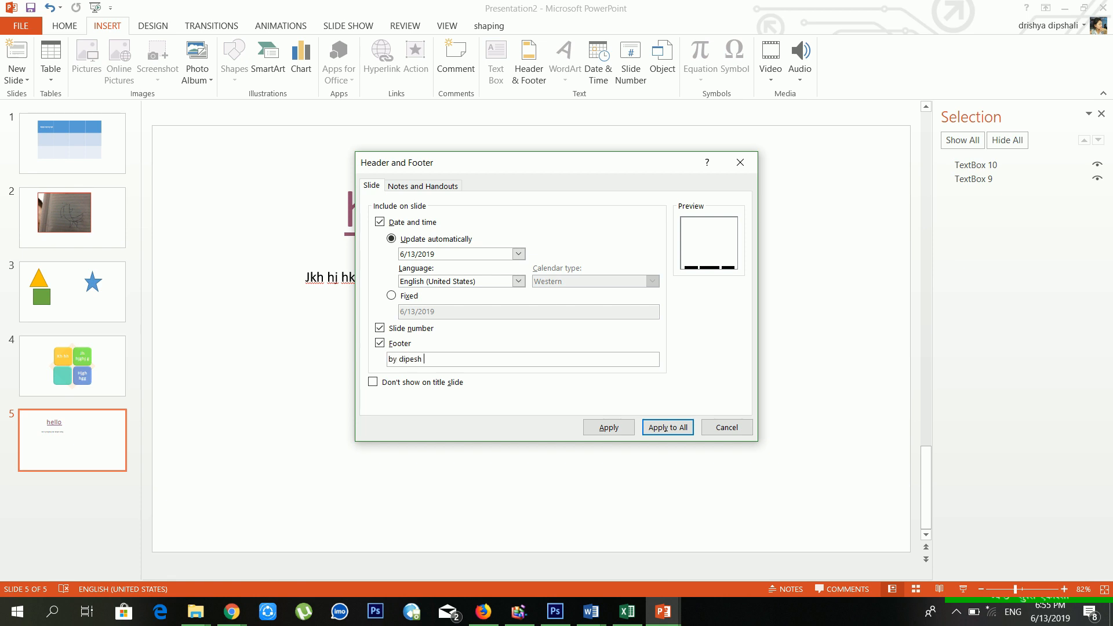
click(680, 429)
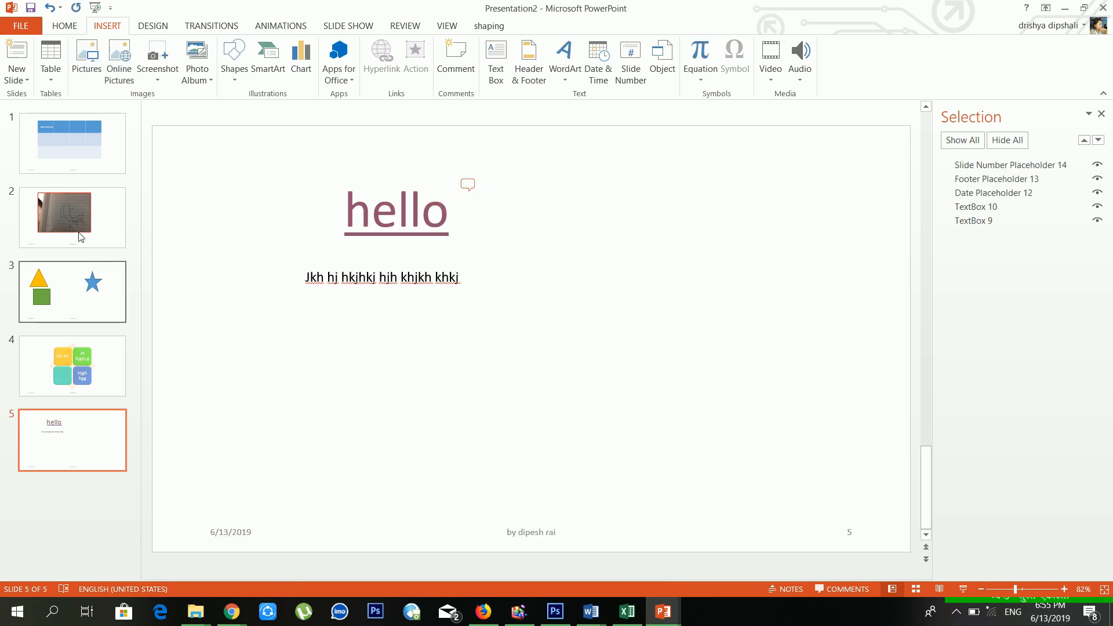
click(76, 165)
click(85, 218)
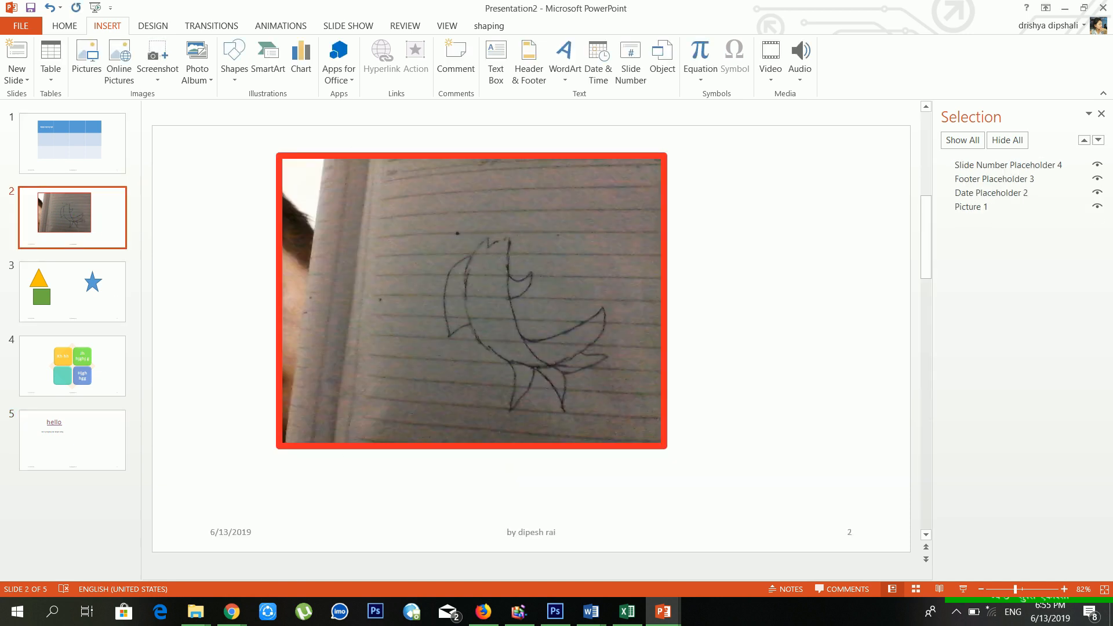
click(235, 532)
click(531, 532)
click(509, 341)
click(116, 165)
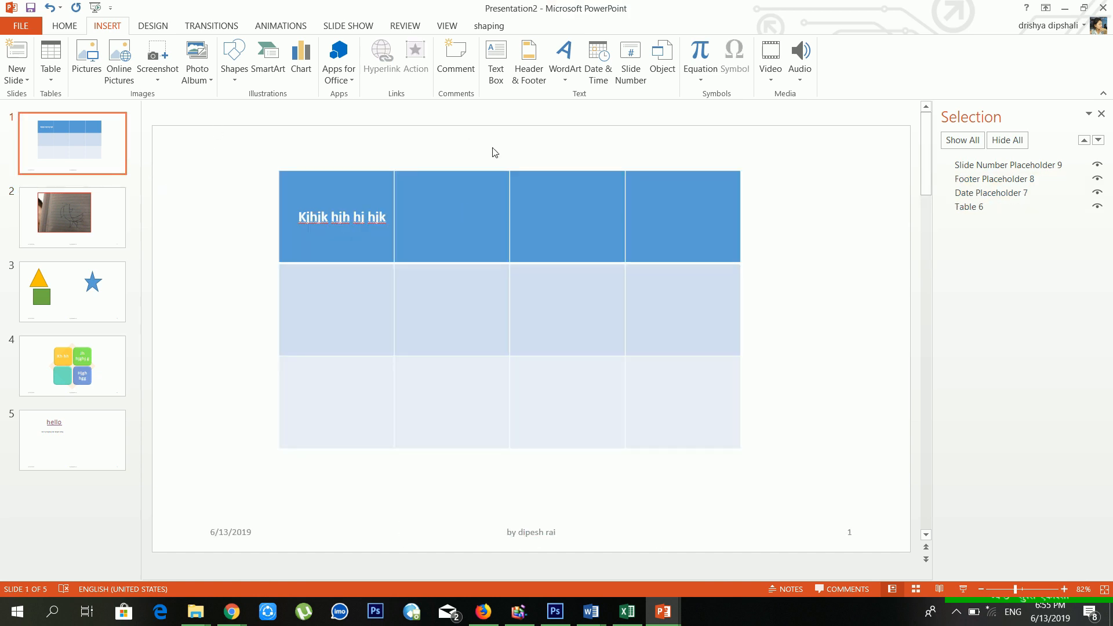
scroll(492, 160, down, 4)
click(38, 199)
- Place the cursor in the body text line under hello on slide 5
click(96, 431)
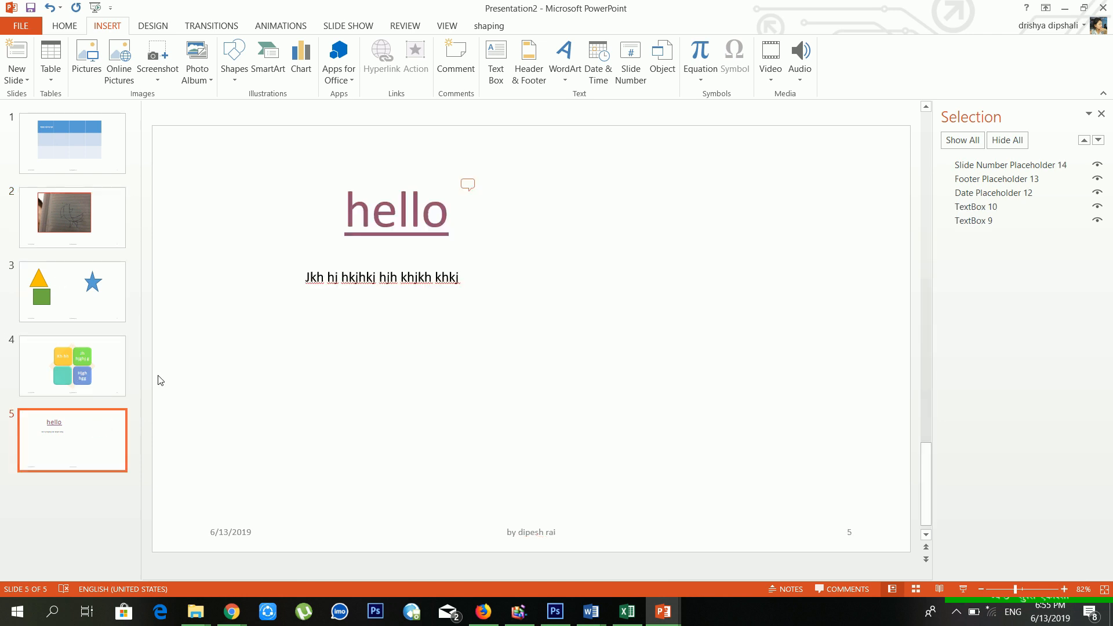
click(447, 273)
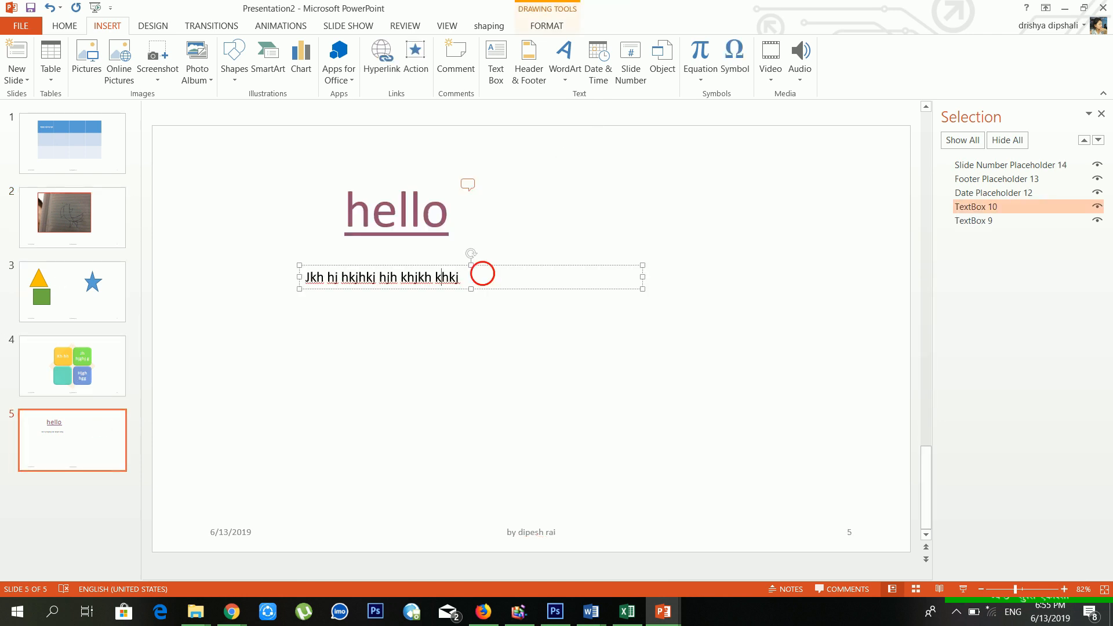
click(463, 278)
- Insert the date in the 'Thursday, June 13, 2019' format into that text line
click(598, 65)
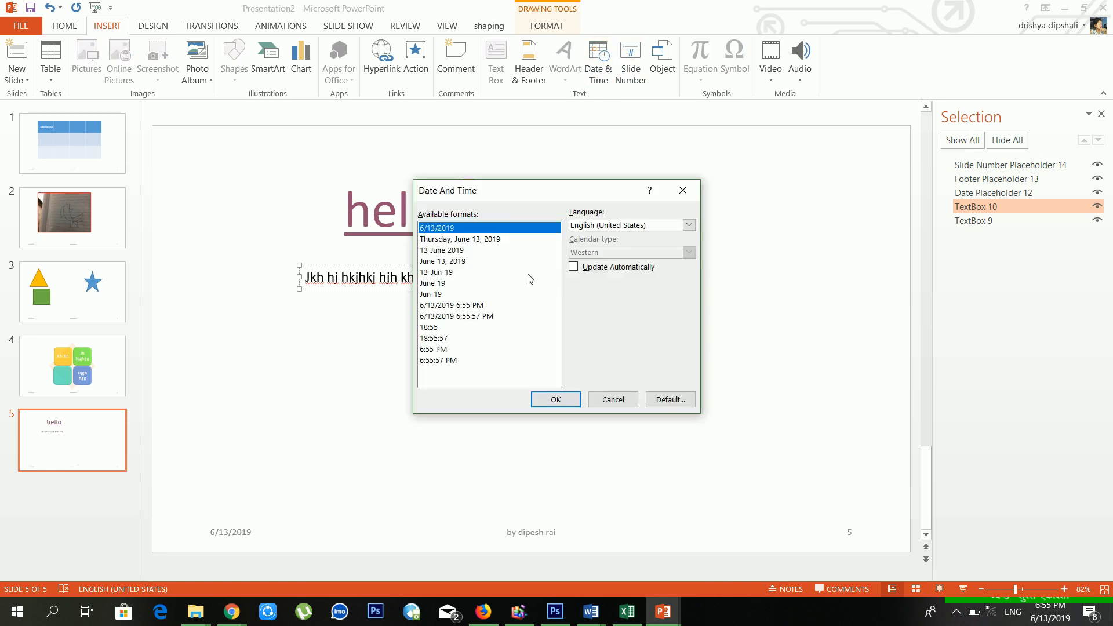
click(474, 250)
click(452, 306)
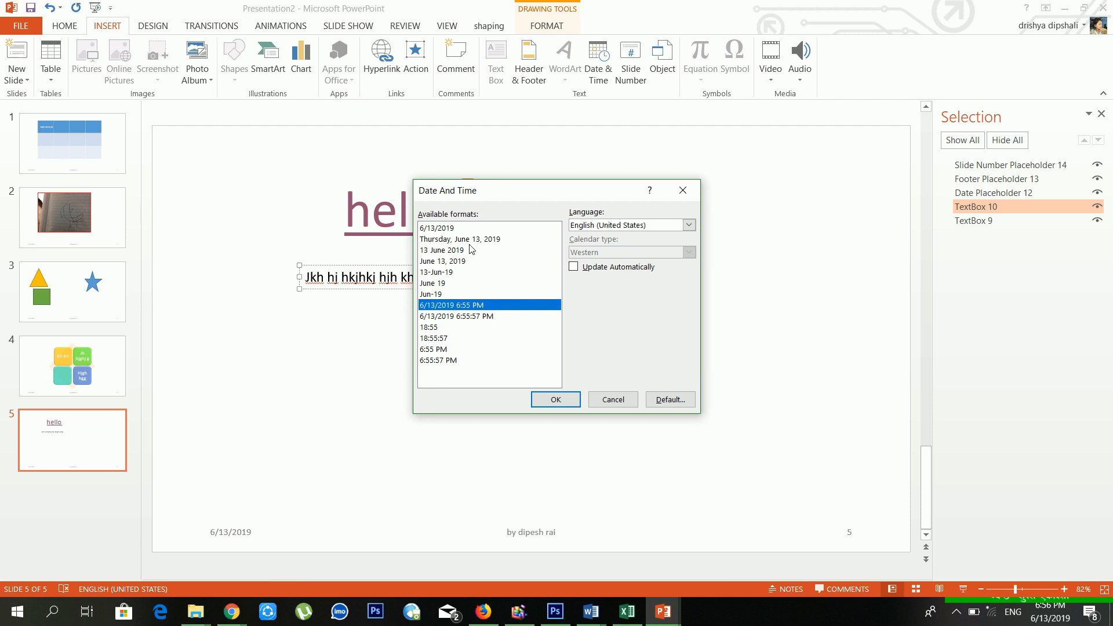
click(467, 250)
click(485, 239)
click(534, 396)
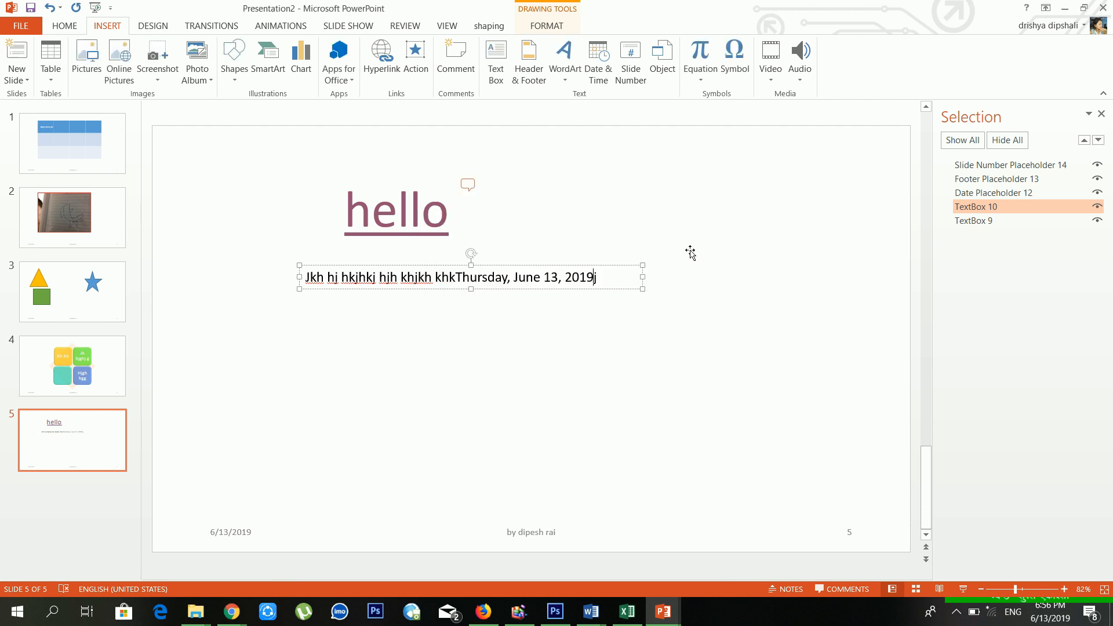
click(578, 187)
click(631, 70)
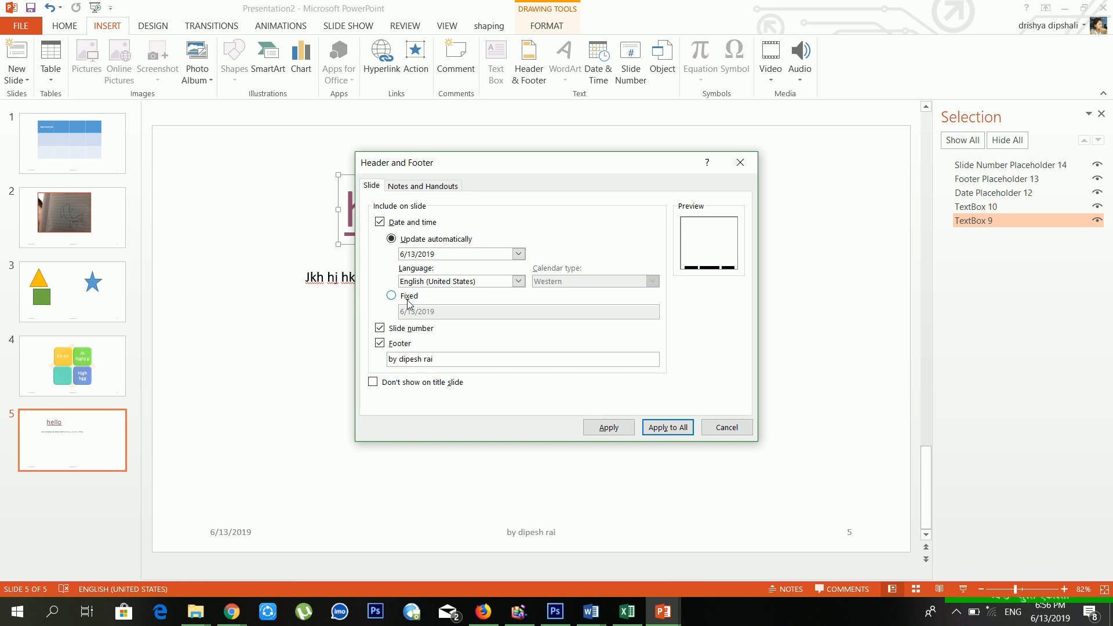
- Set notes and handouts to show the header 'business slideshow' without a date, applied to all
click(438, 187)
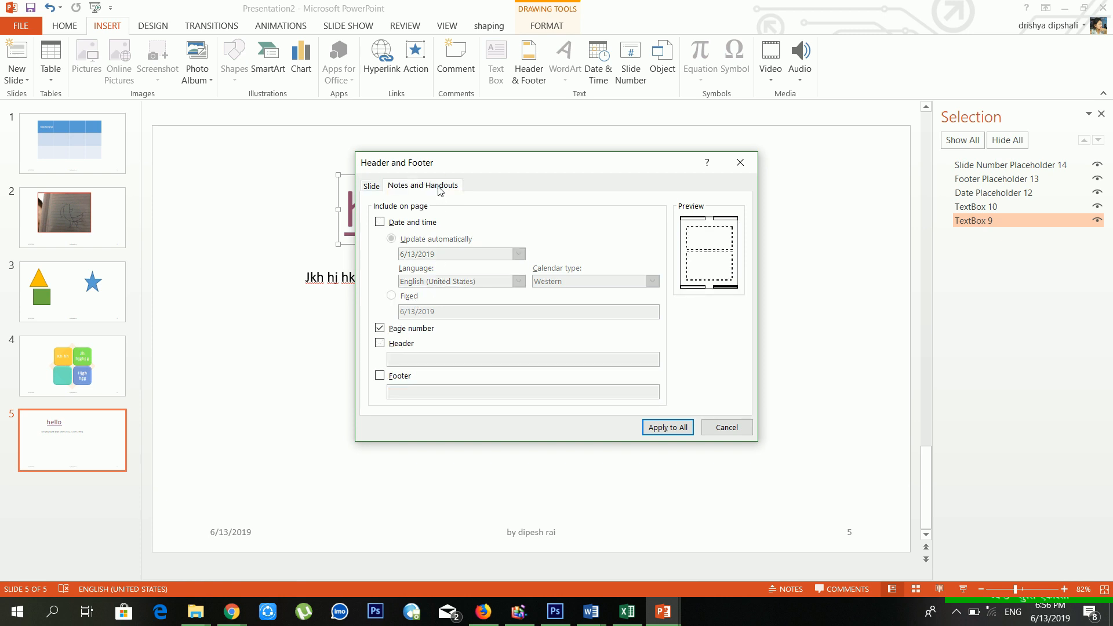
click(423, 223)
click(406, 343)
click(416, 365)
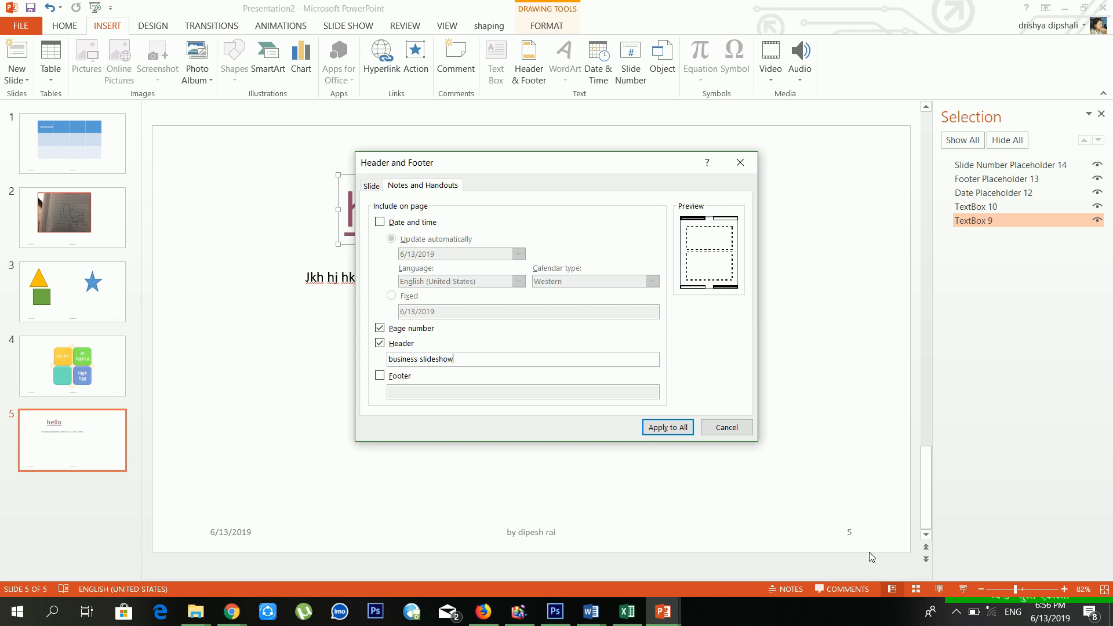
click(675, 430)
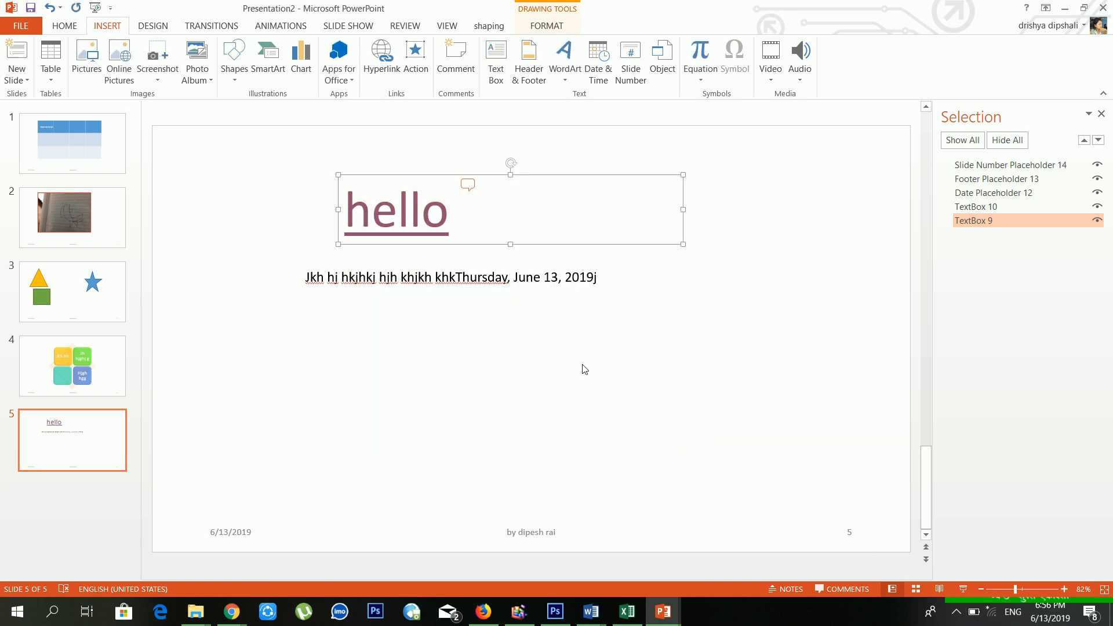
scroll(585, 369, up, 4)
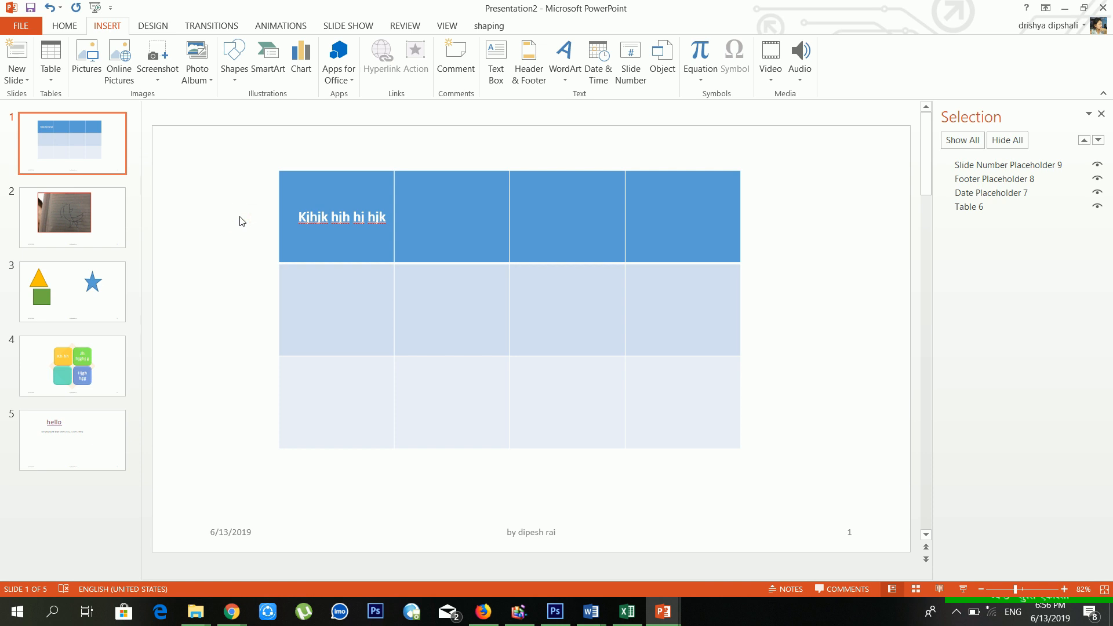
- Review the Notes and Handouts and Slide header settings, close without changes, and scroll back to slide 1
click(531, 532)
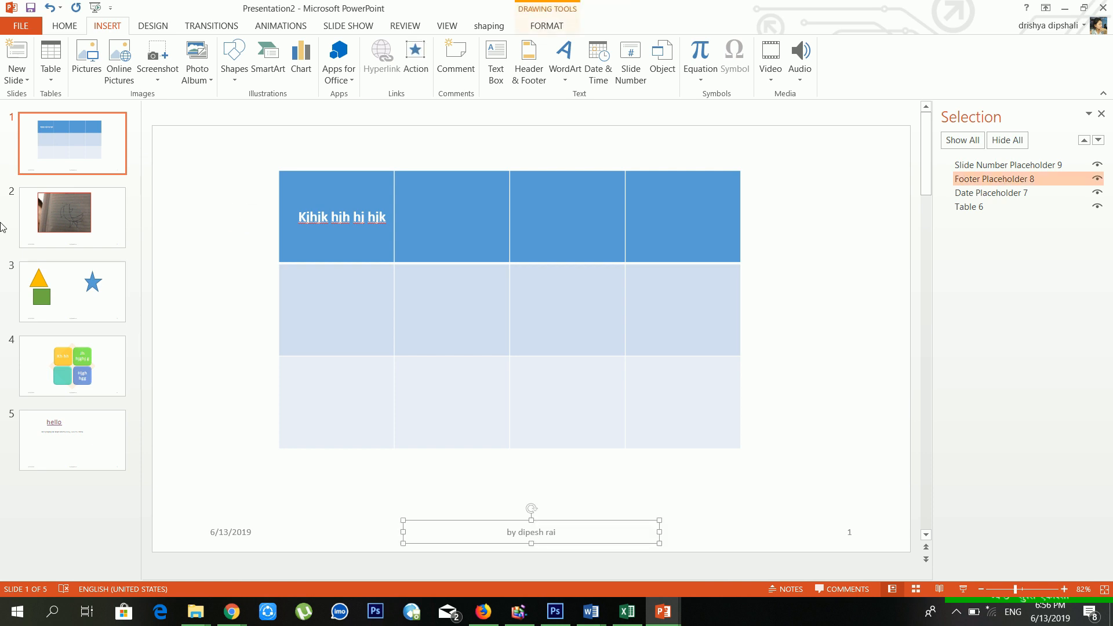
click(104, 228)
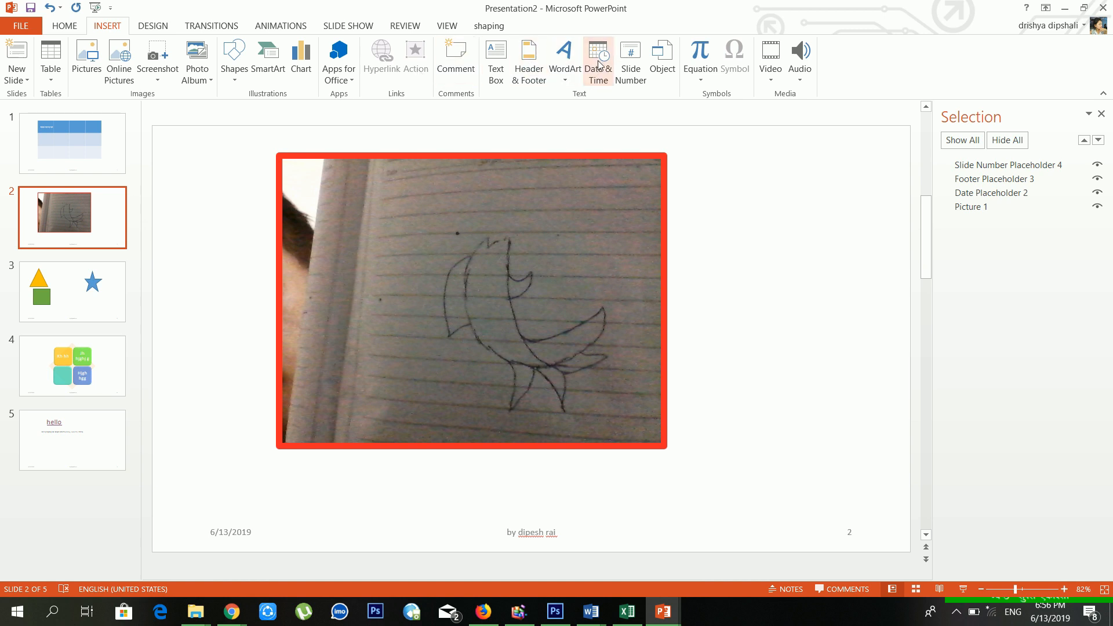
click(644, 66)
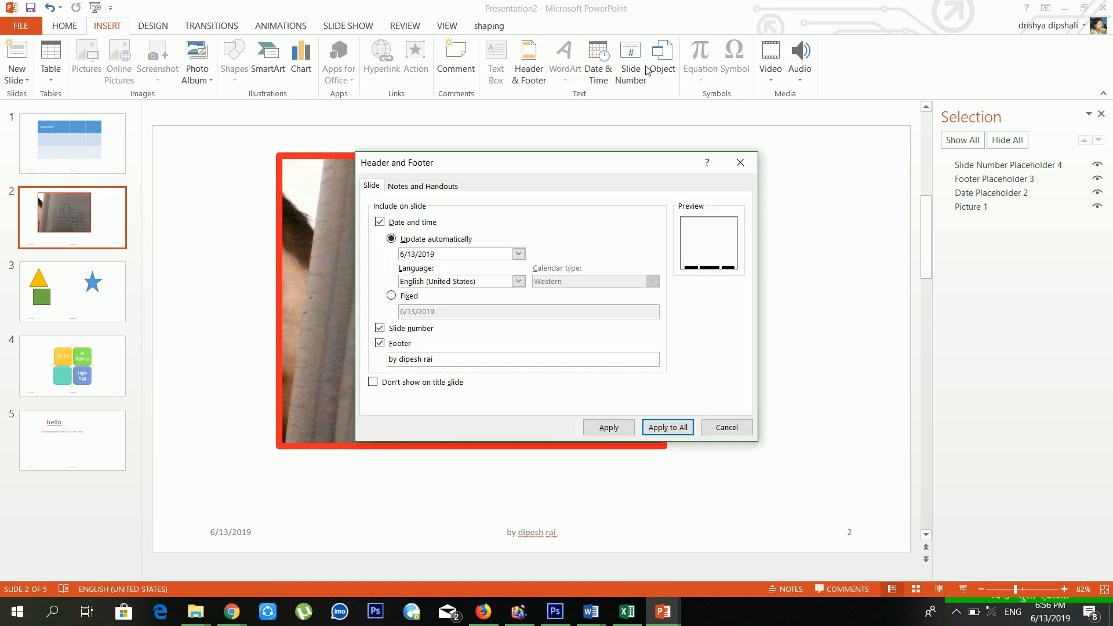
click(428, 190)
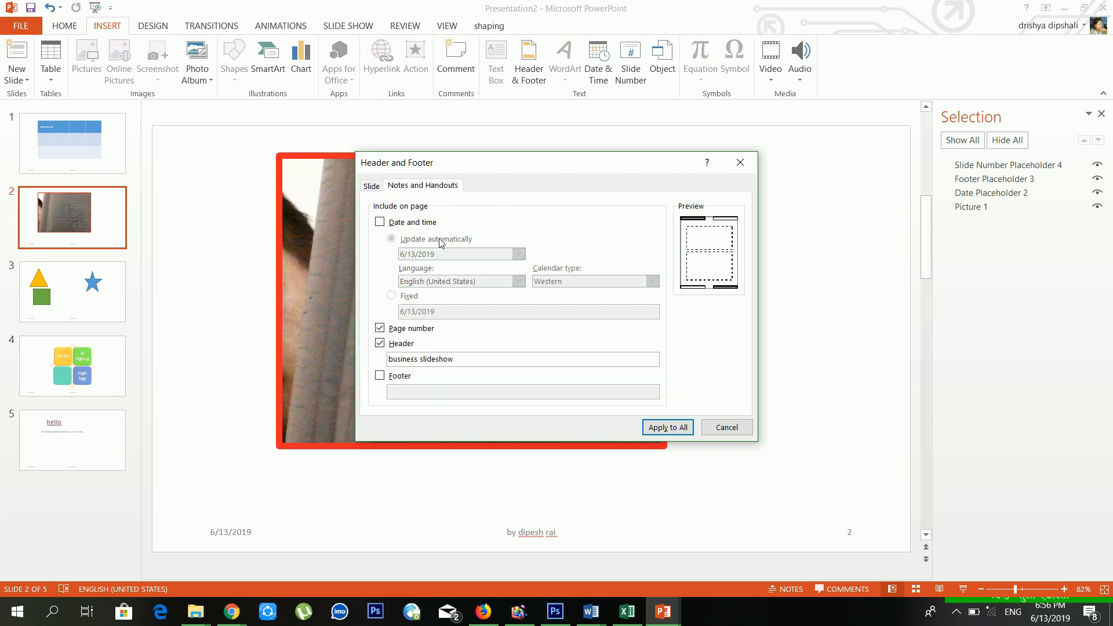
click(391, 380)
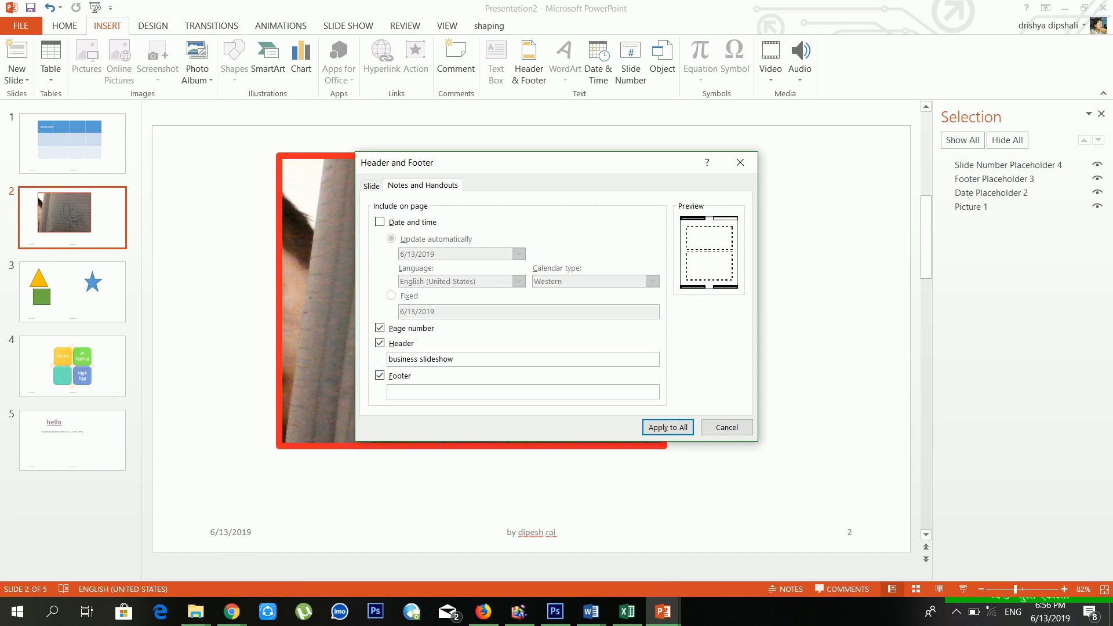
click(371, 181)
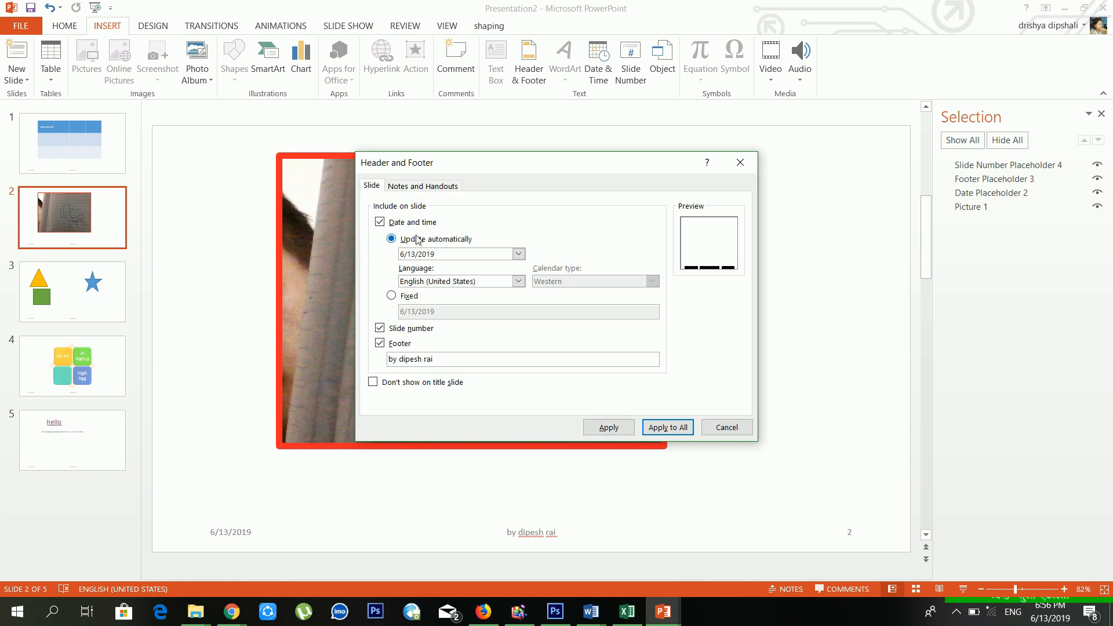
click(741, 163)
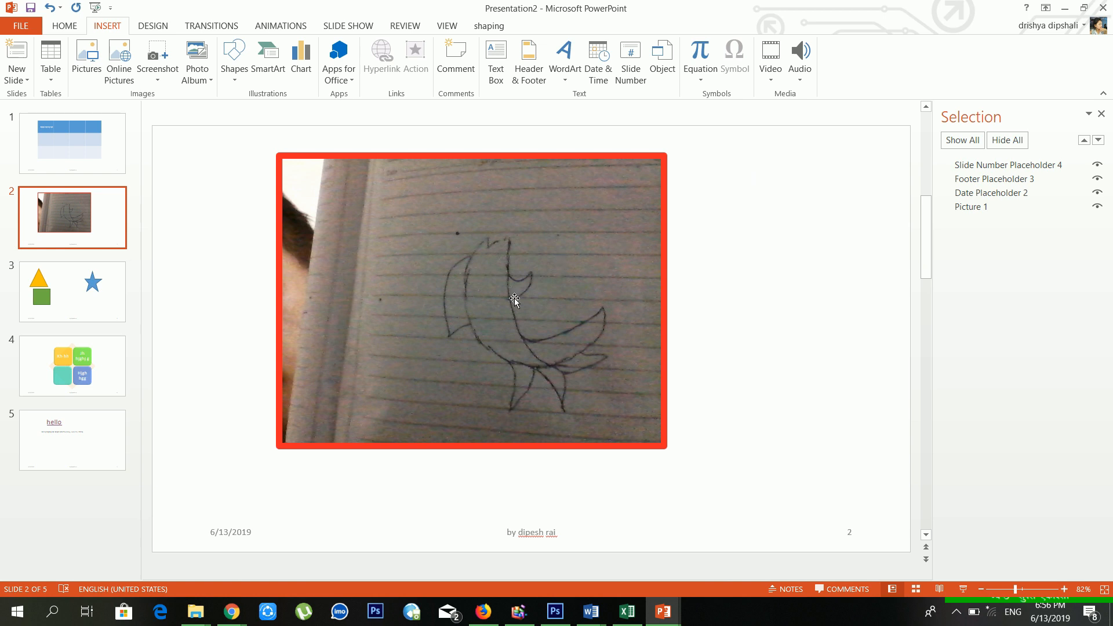
scroll(724, 395, down, 3)
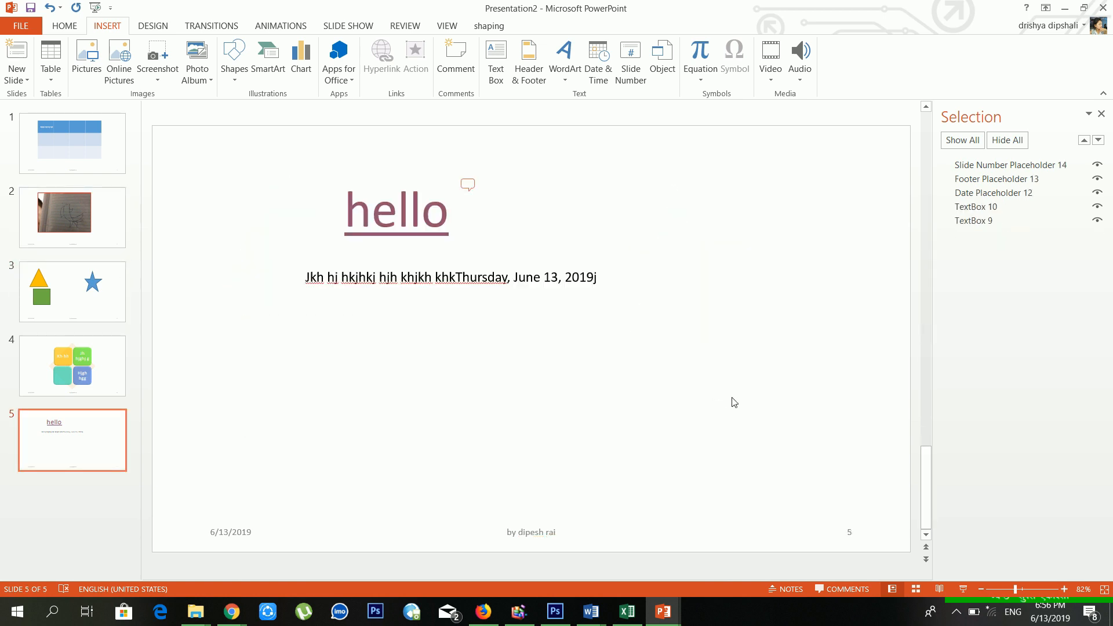
scroll(732, 398, up, 4)
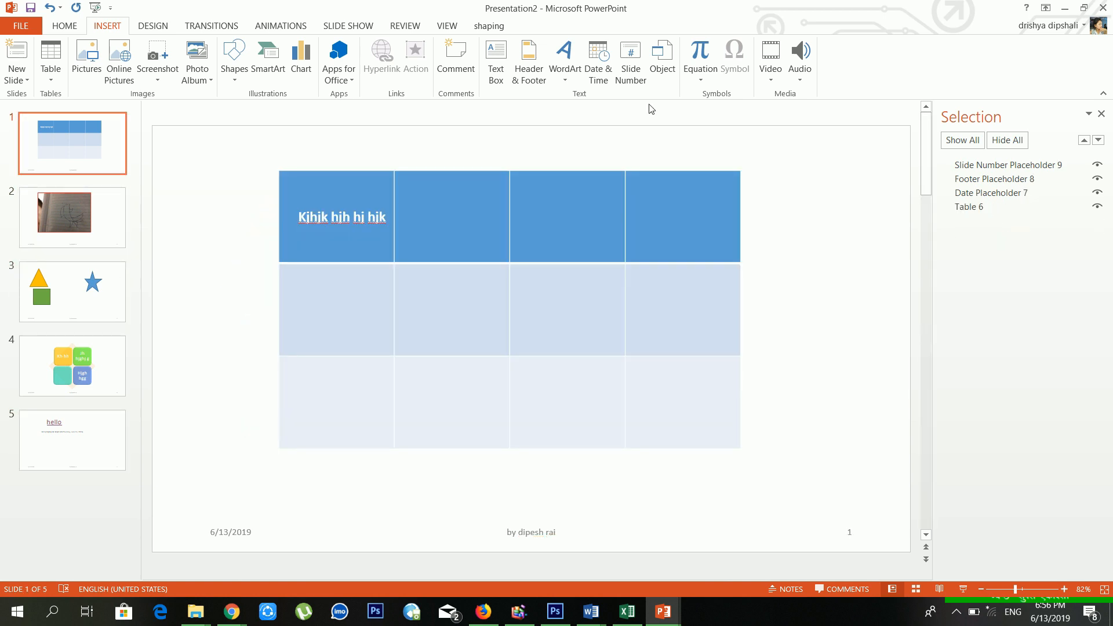
- Browse the embeddable object types and close without inserting any object
click(670, 72)
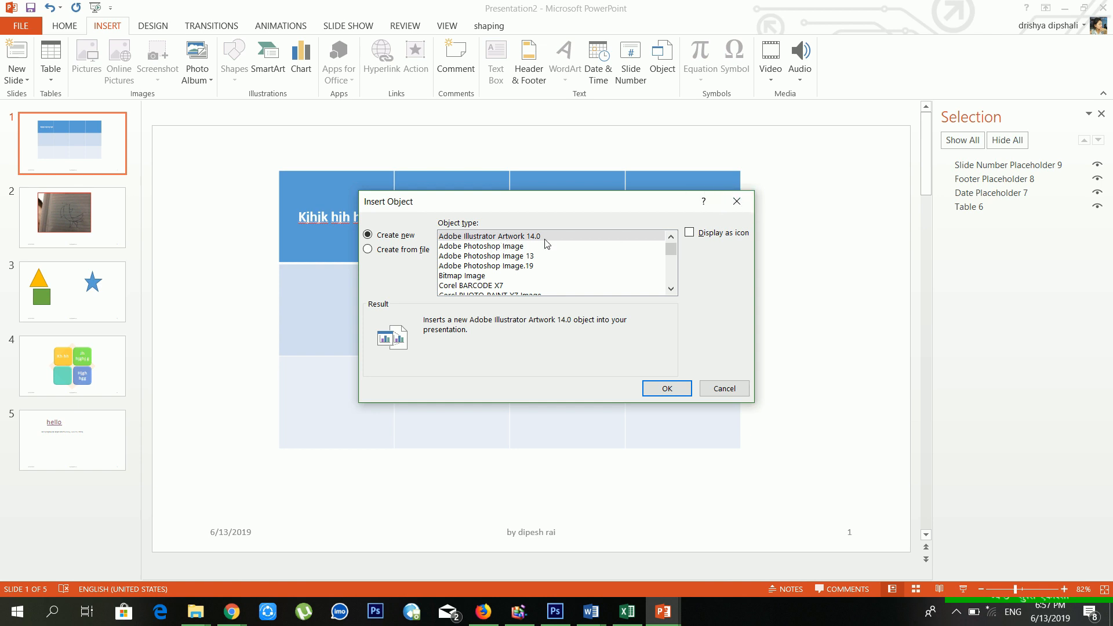
scroll(521, 285, down, 3)
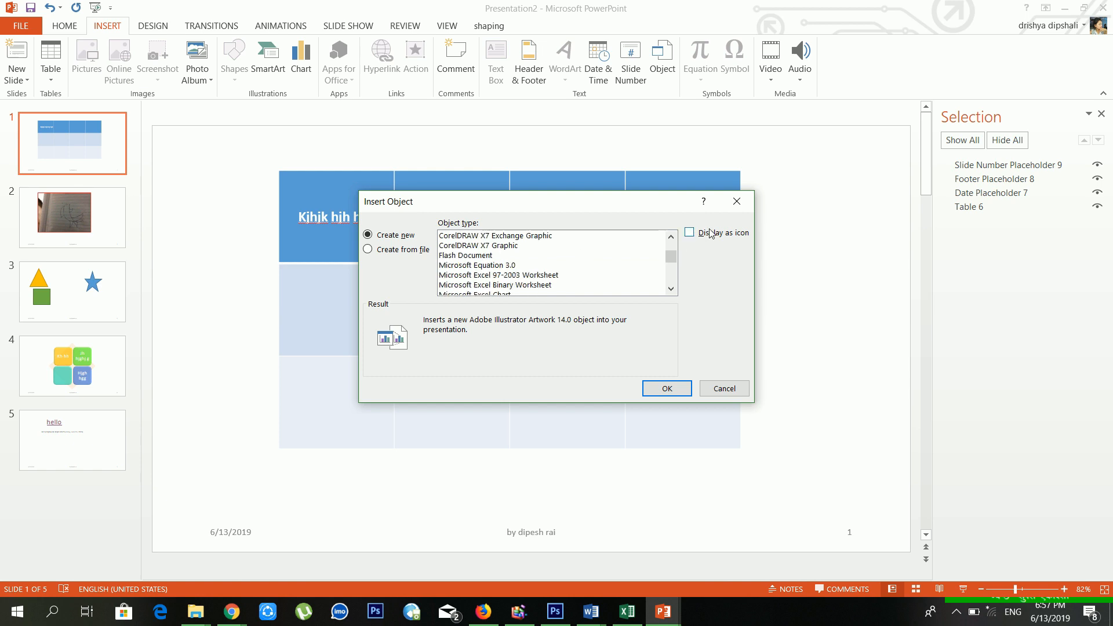
click(737, 203)
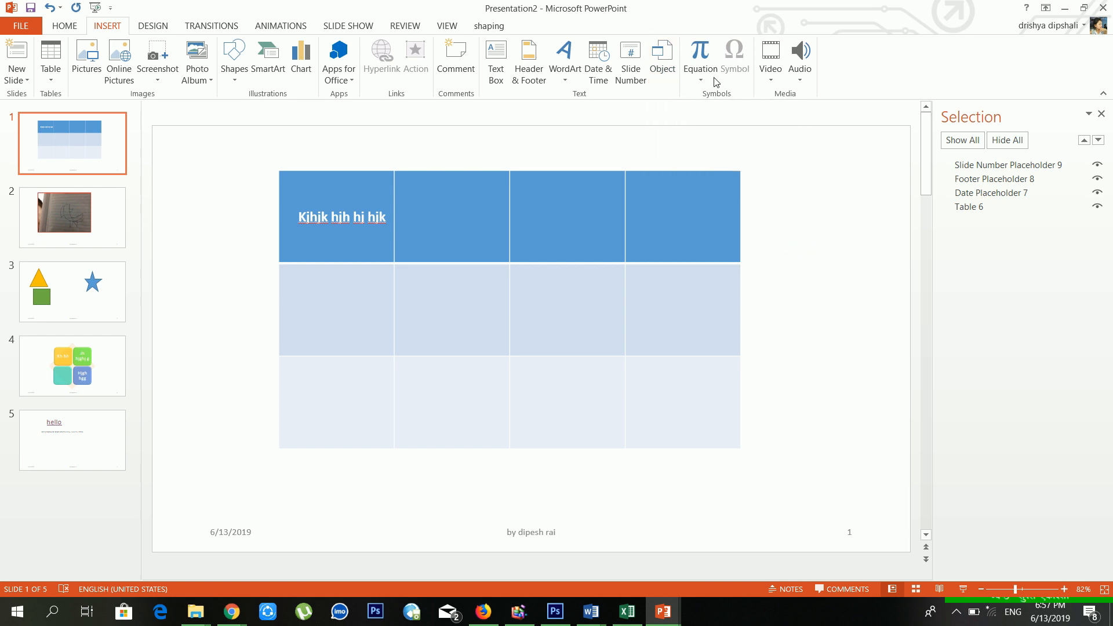
- Click into a table cell on slide 1 and open the built-in equations gallery
click(538, 337)
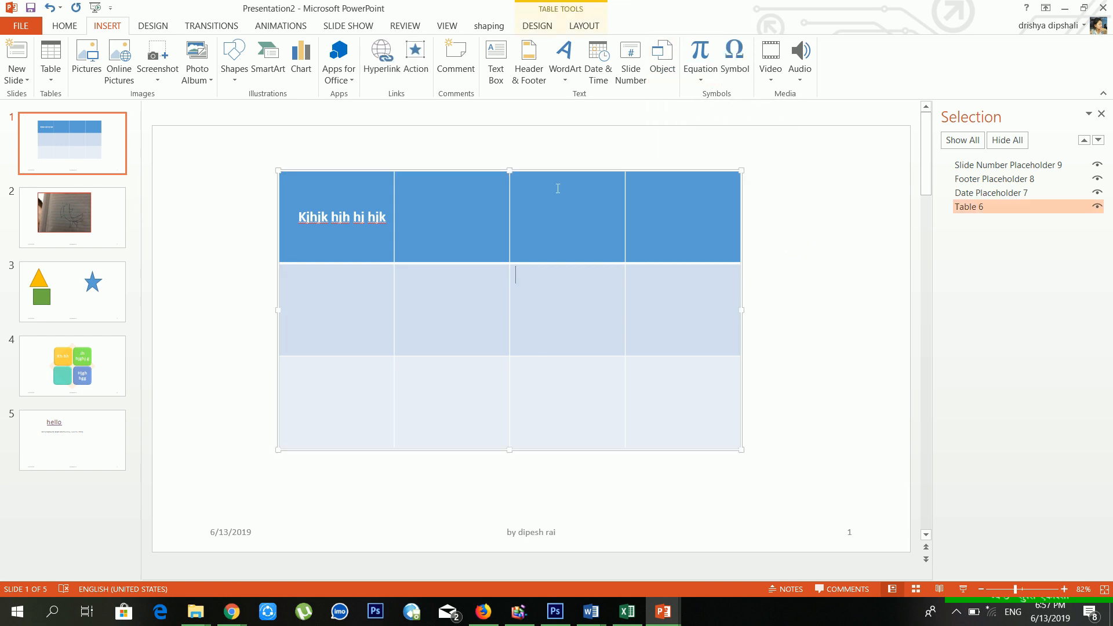
click(698, 84)
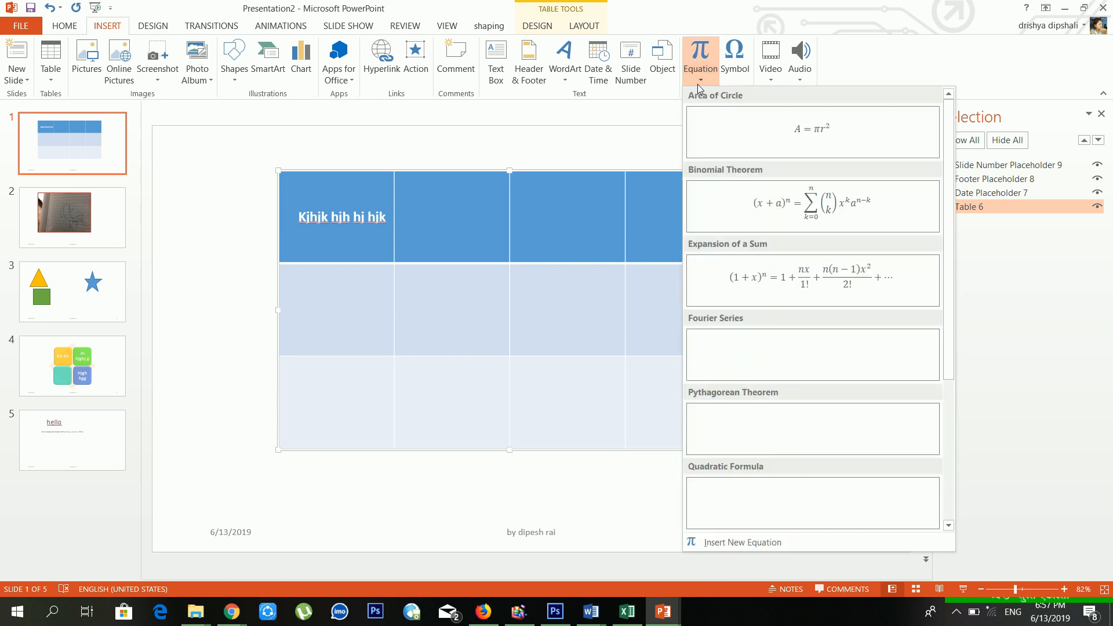
scroll(808, 392, down, 3)
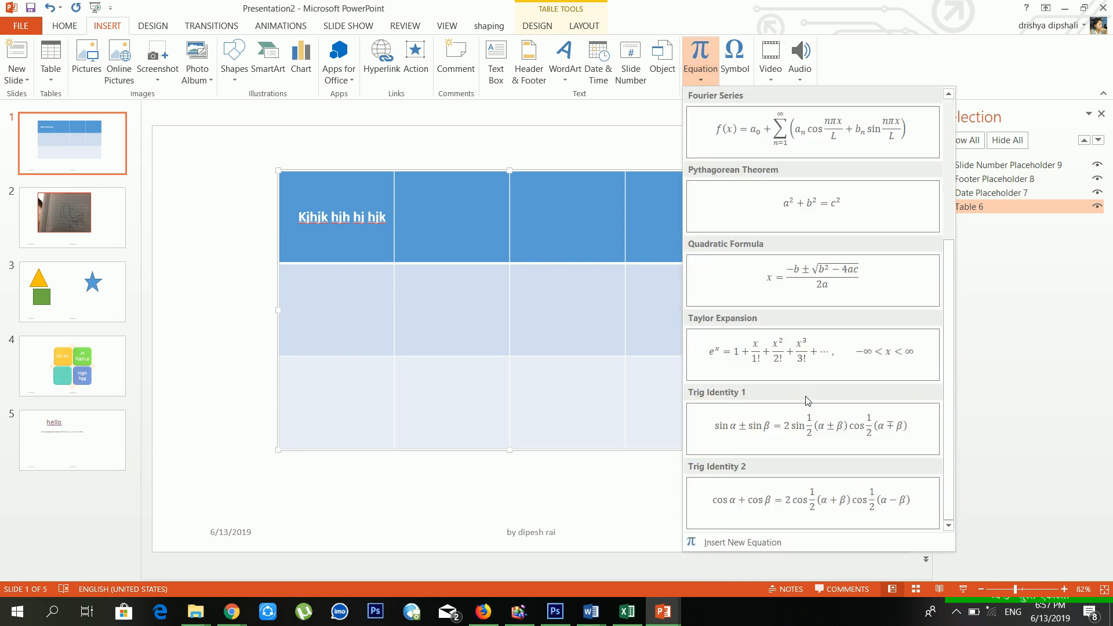